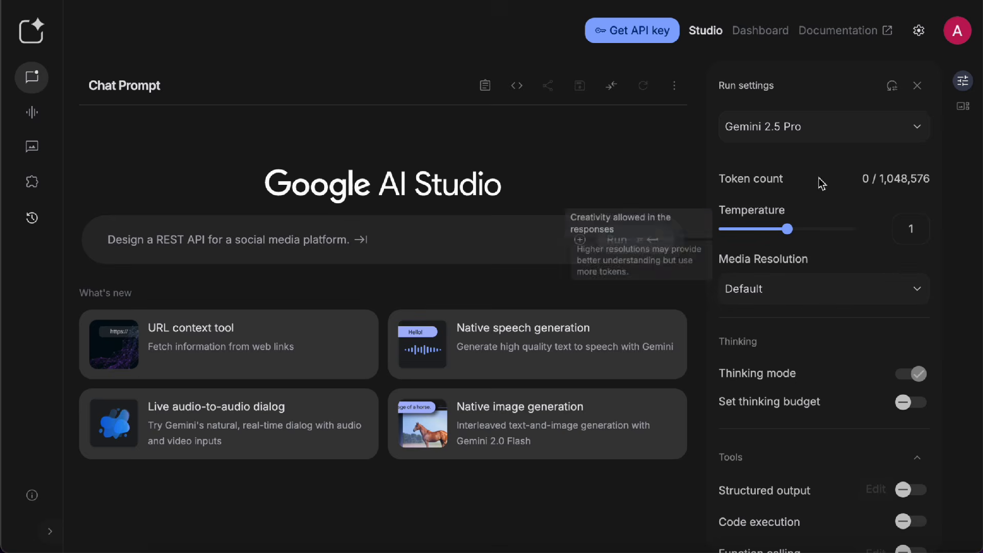
- Open the Stream Realtime page and look through its run settings, from model and voice to tools
{"action": "left_click", "coordinate": [40, 118]}
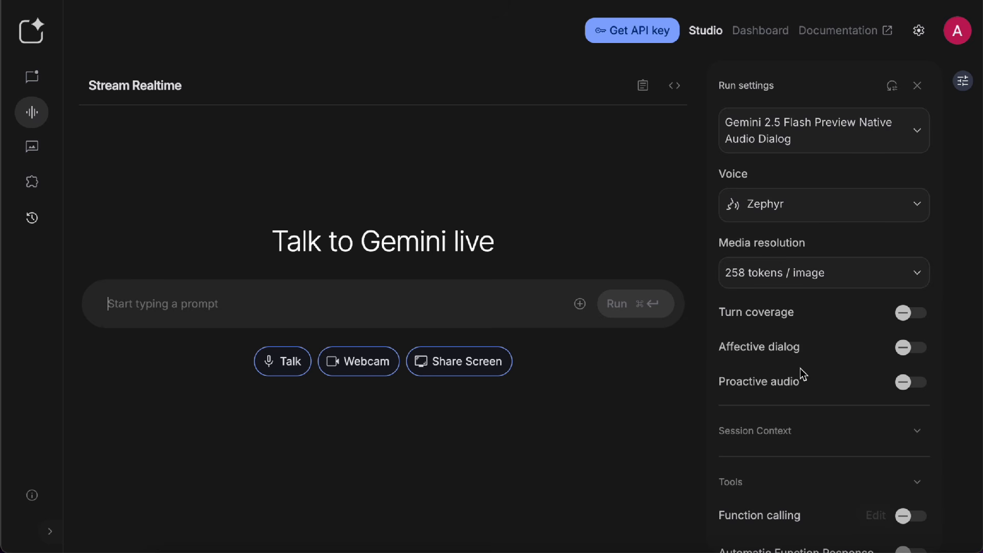
{"action": "scroll", "coordinate": [801, 370], "scroll_direction": "down", "scroll_amount": 2}
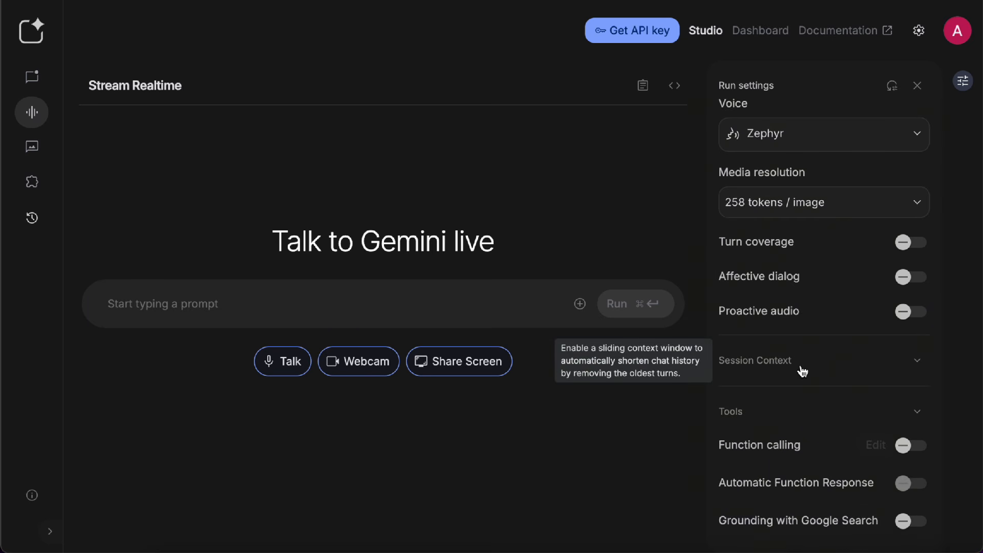
{"action": "scroll", "coordinate": [802, 370], "scroll_direction": "up", "scroll_amount": 2}
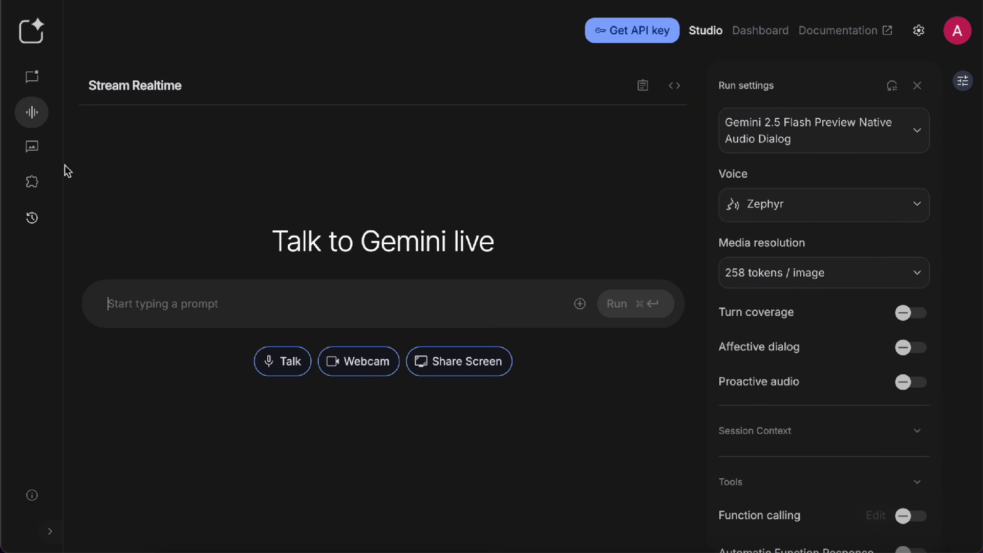
- Look at the generative media page, and browse the showcase of example apps on the Build page
{"action": "left_click", "coordinate": [34, 150]}
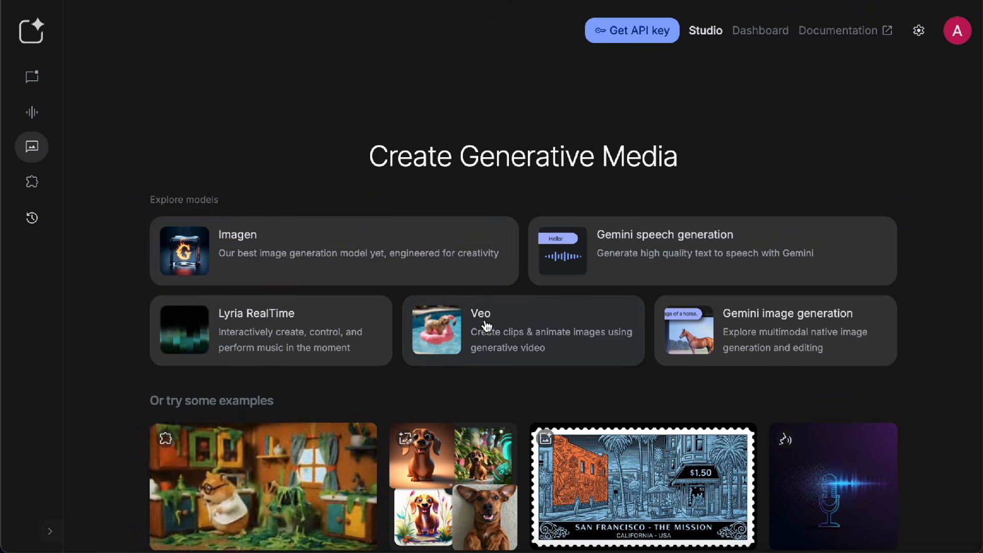
{"action": "left_click", "coordinate": [33, 183]}
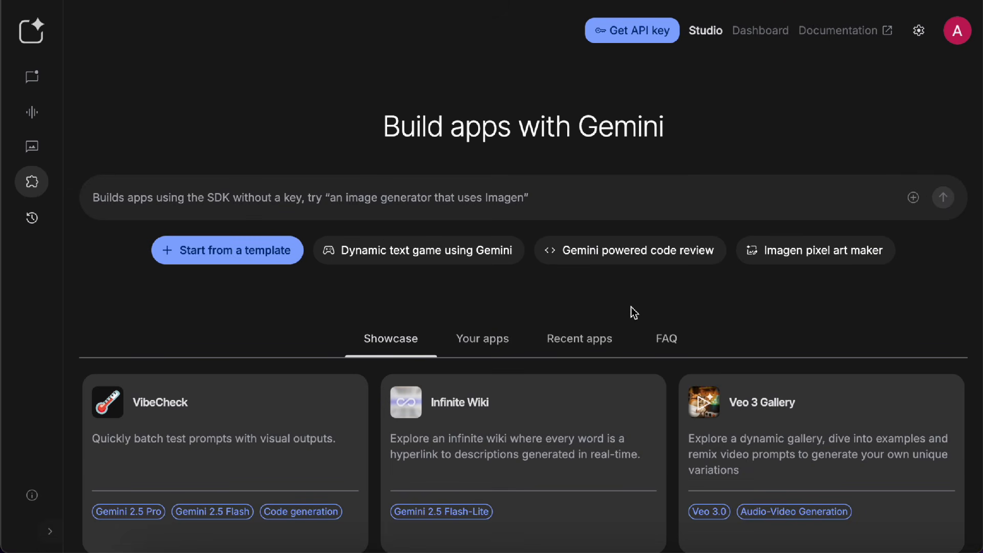
{"action": "scroll", "coordinate": [633, 311], "scroll_direction": "down", "scroll_amount": 3}
{"action": "scroll", "coordinate": [633, 312], "scroll_direction": "down", "scroll_amount": 4}
{"action": "scroll", "coordinate": [633, 312], "scroll_direction": "down", "scroll_amount": 7}
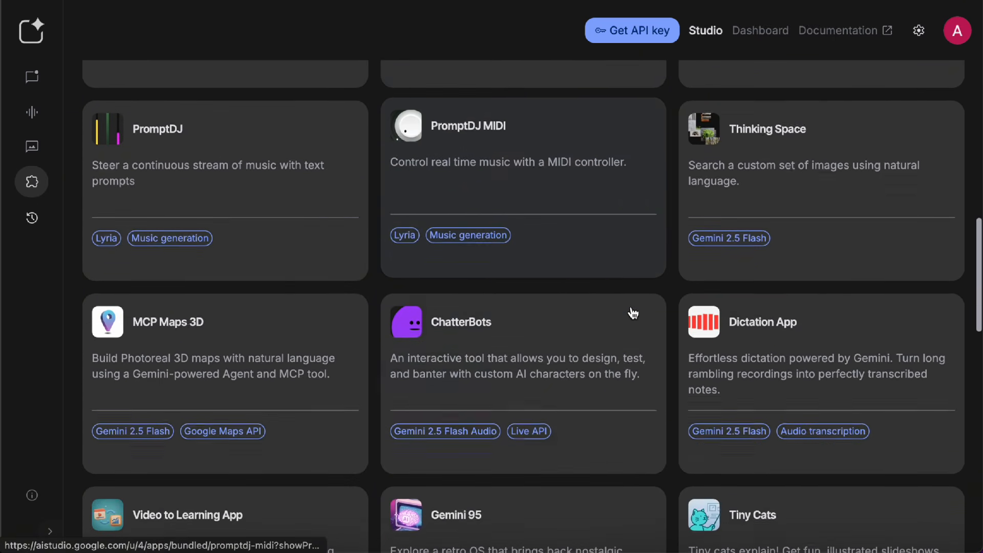
{"action": "scroll", "coordinate": [633, 312], "scroll_direction": "down", "scroll_amount": 9}
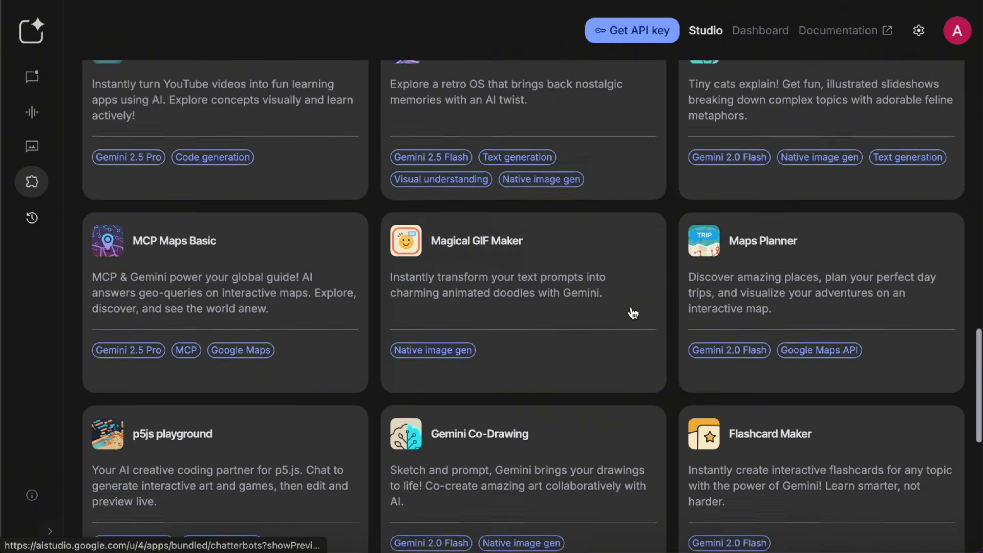
{"action": "scroll", "coordinate": [633, 312], "scroll_direction": "down", "scroll_amount": 9}
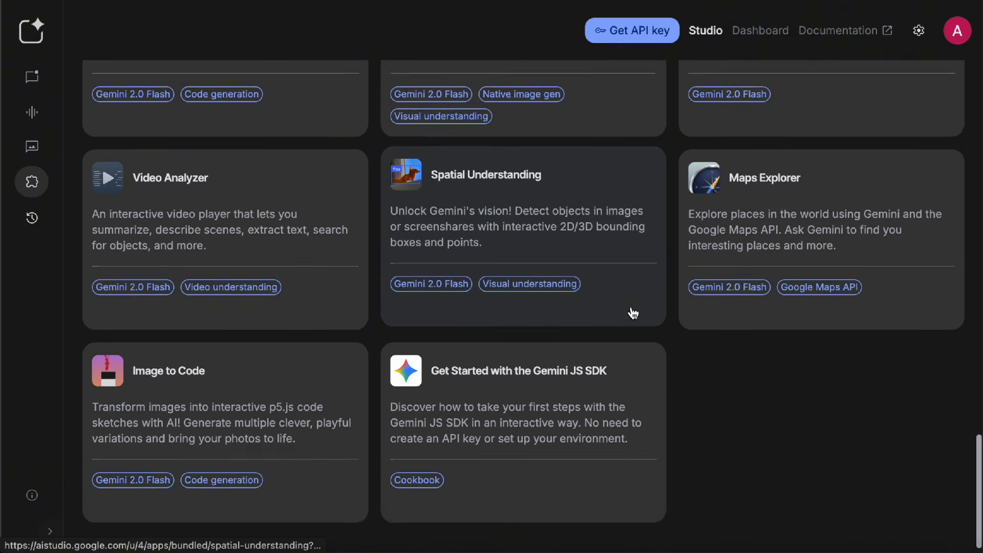
{"action": "scroll", "coordinate": [633, 312], "scroll_direction": "up", "scroll_amount": 20}
{"action": "scroll", "coordinate": [634, 312], "scroll_direction": "up", "scroll_amount": 6}
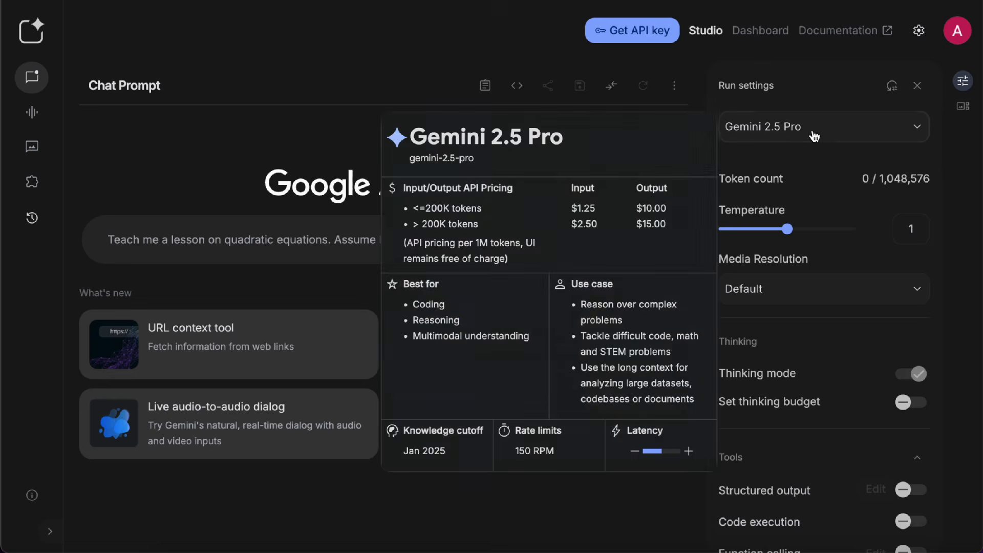
- View the Gemini 2.5 Pro model's details in the chat prompt's model list, and close the list without changing the model
{"action": "left_click", "coordinate": [813, 132]}
{"action": "mouse_move", "coordinate": [630, 169]}
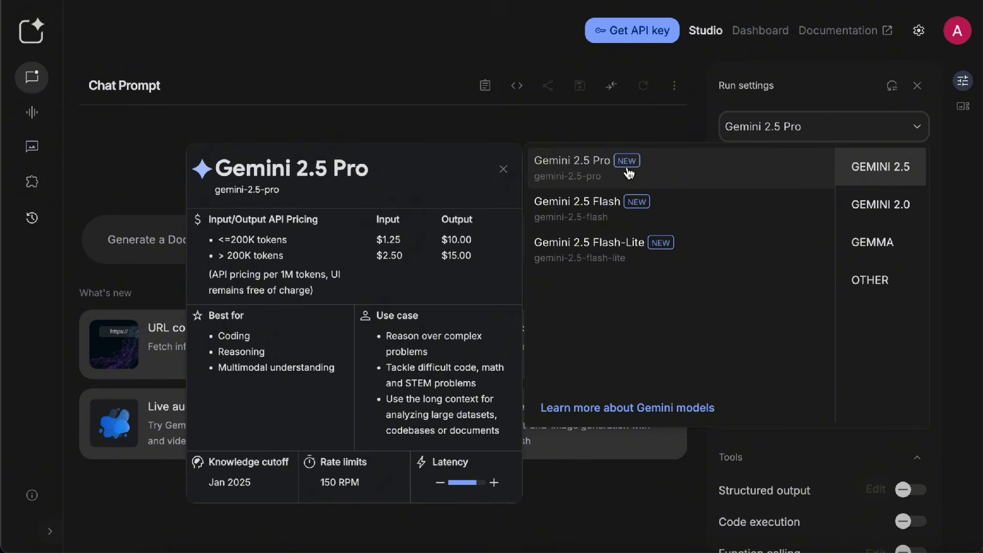
{"action": "left_click", "coordinate": [573, 120]}
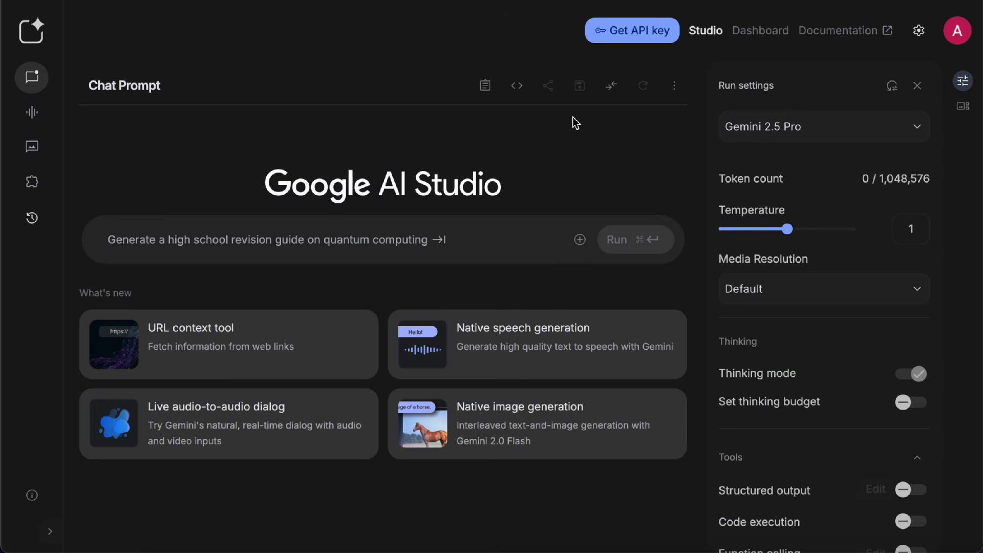
- Revisit the Stream Realtime, generative media and Build pages in turn
{"action": "left_click", "coordinate": [33, 114]}
{"action": "left_click", "coordinate": [33, 149]}
{"action": "left_click", "coordinate": [33, 183]}
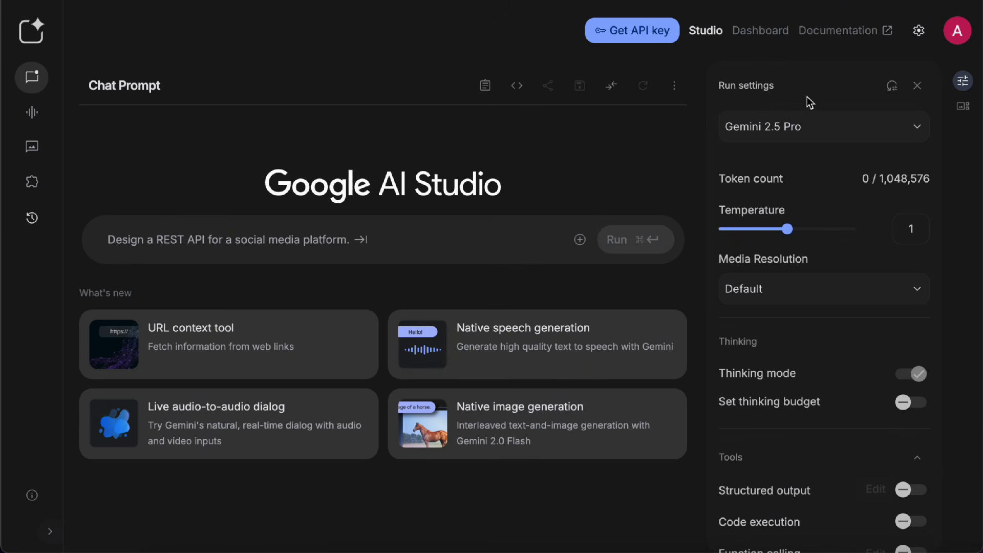
- Examine the chat prompt's run settings, including temperature, media resolution, thinking and tools
{"action": "mouse_move", "coordinate": [814, 129]}
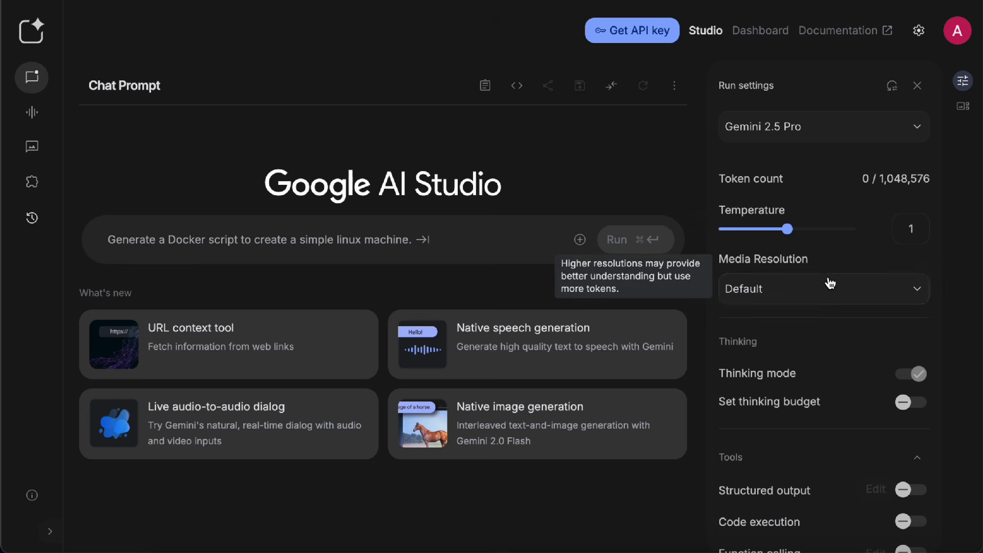
{"action": "scroll", "coordinate": [824, 347], "scroll_direction": "down", "scroll_amount": 6}
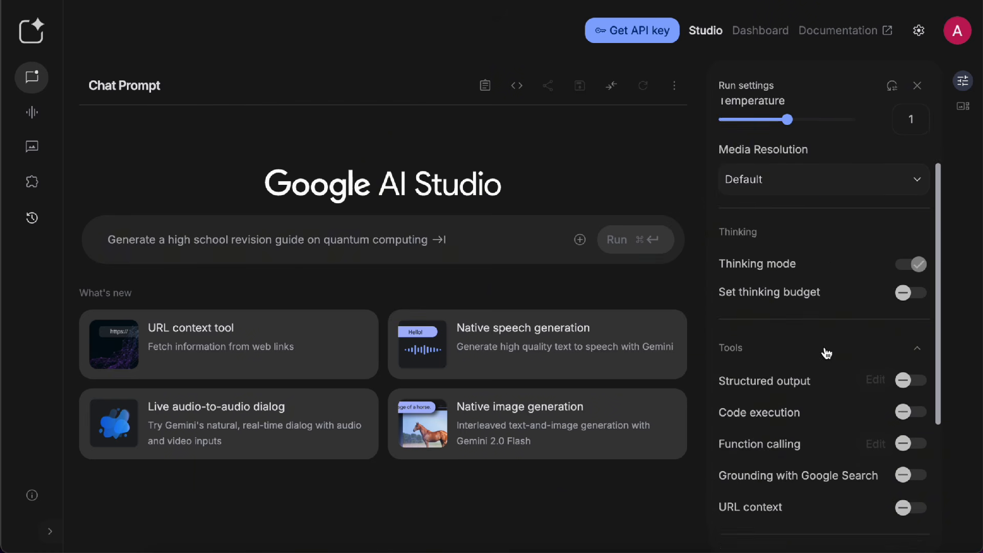
{"action": "scroll", "coordinate": [824, 346], "scroll_direction": "up", "scroll_amount": 6}
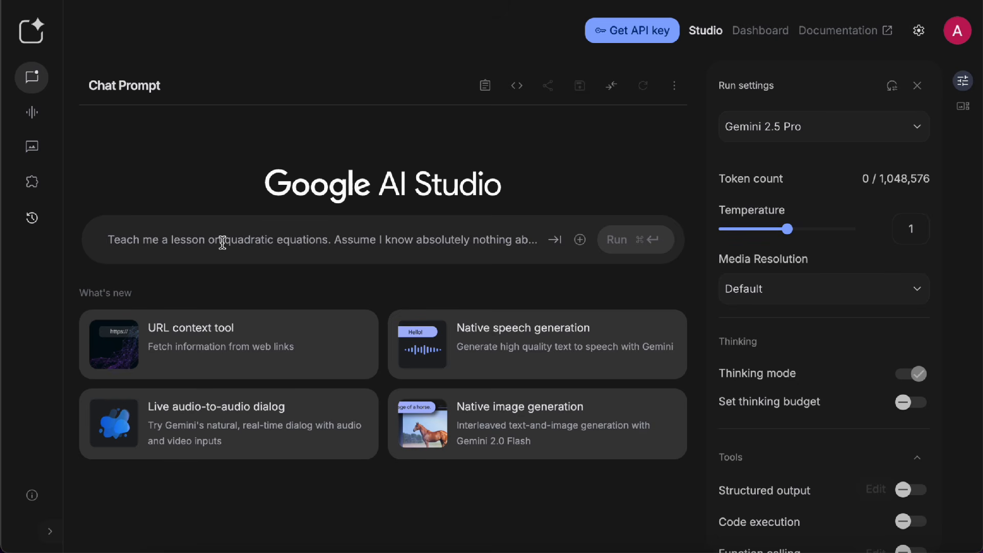
- Enter the prompt "What are the benefits of meditation for the body and mind?" and select the Gemini 2.5 Flash model
{"action": "type", "text": "What are the benefits of meditation for the body and mind?"}
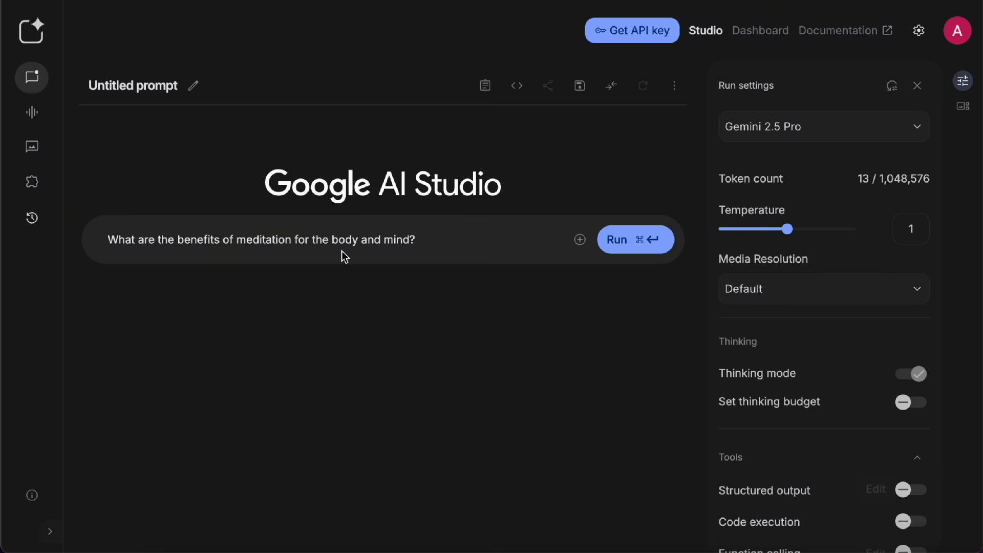
{"action": "left_click", "coordinate": [845, 139]}
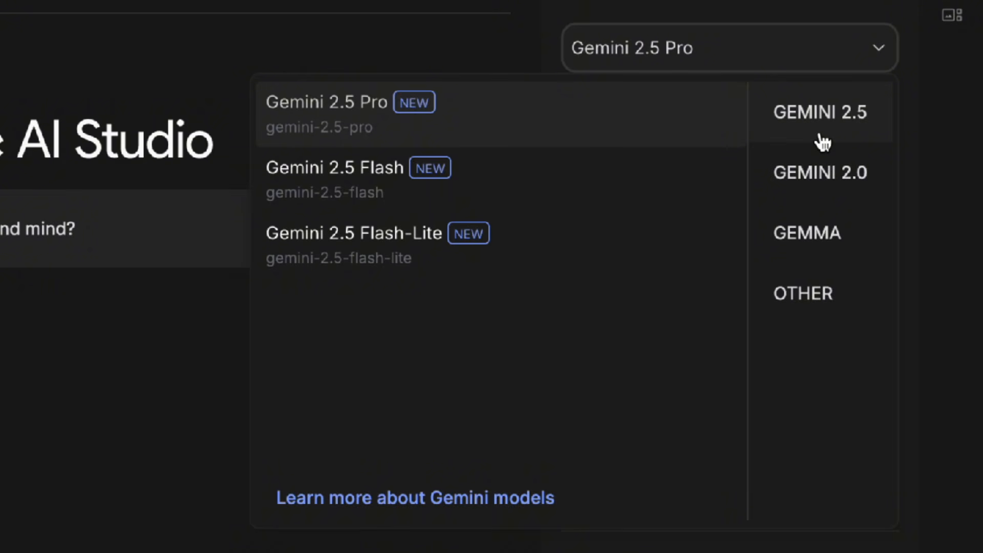
{"action": "mouse_move", "coordinate": [514, 139]}
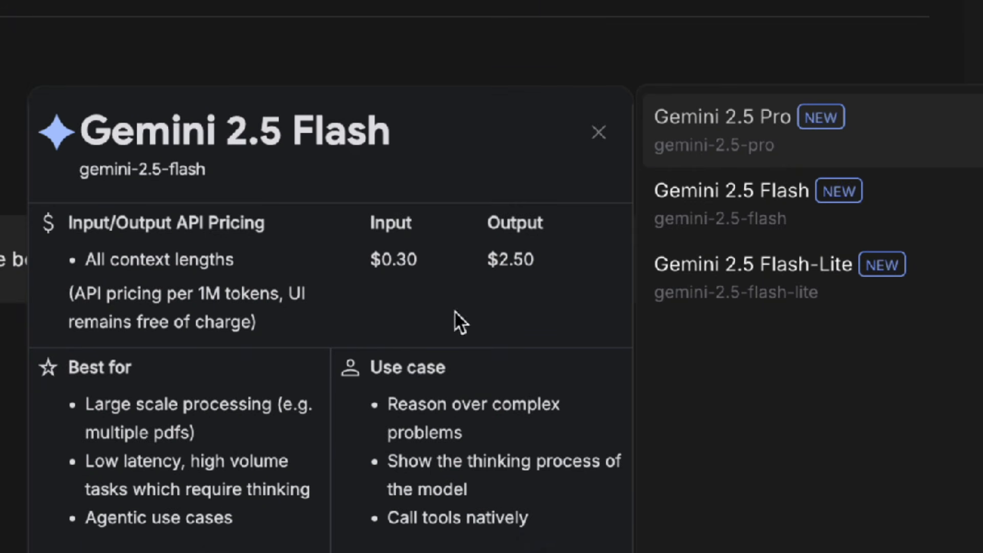
{"action": "left_click_drag", "start_coordinate": [72, 293], "coordinate": [254, 315]}
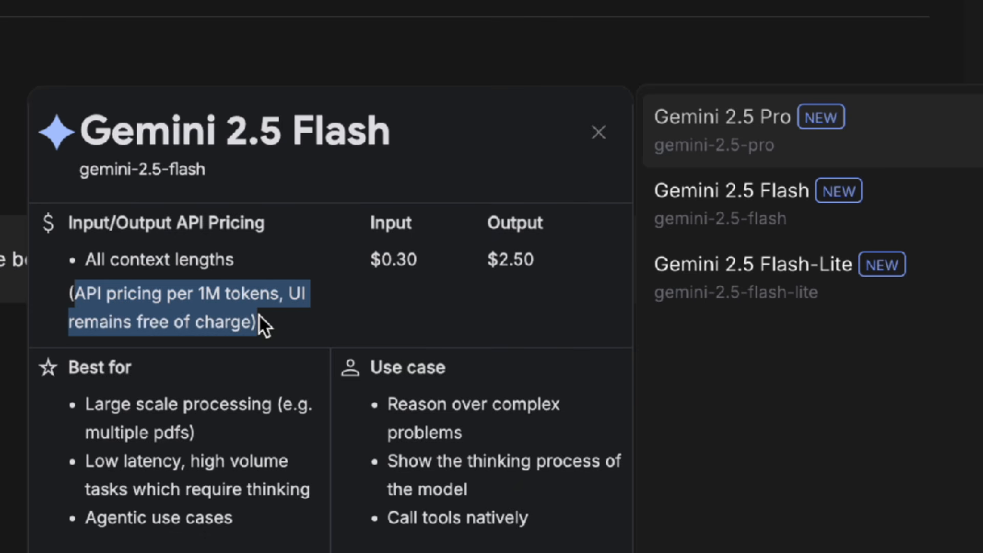
{"action": "left_click_drag", "start_coordinate": [241, 270], "coordinate": [302, 273]}
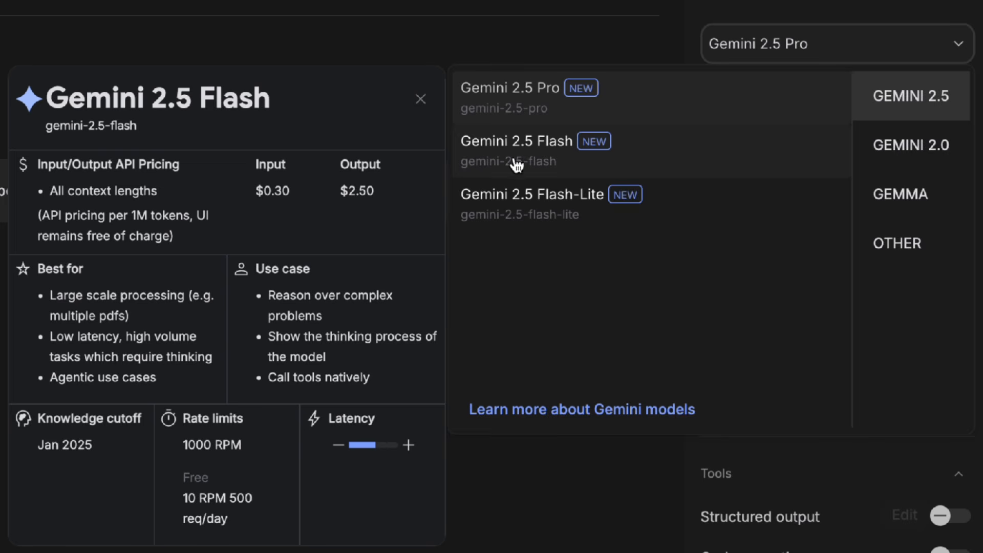
{"action": "left_click", "coordinate": [546, 162]}
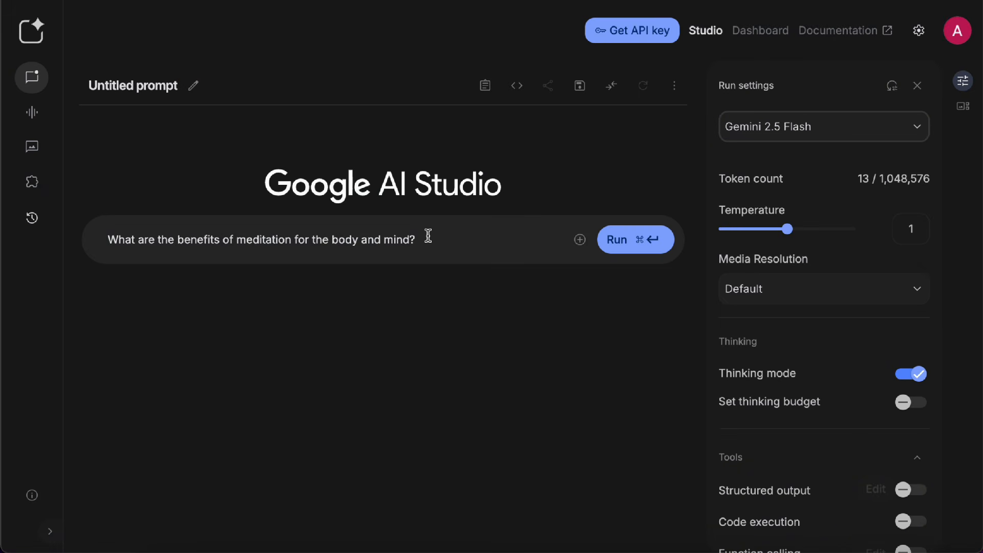
- Run the meditation prompt and read through the response down to its list of sources
{"action": "left_click", "coordinate": [660, 242]}
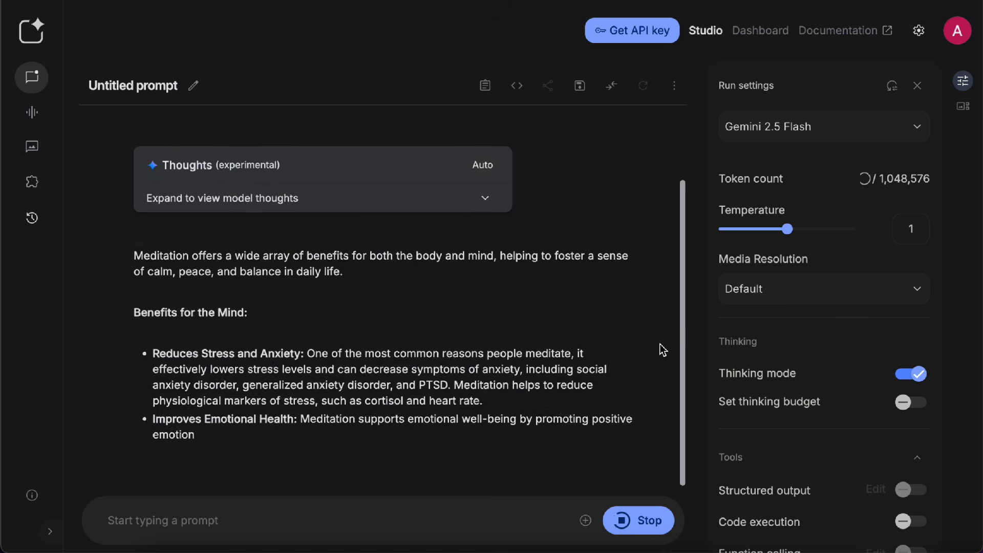
{"action": "scroll", "coordinate": [594, 265], "scroll_direction": "up", "scroll_amount": 15}
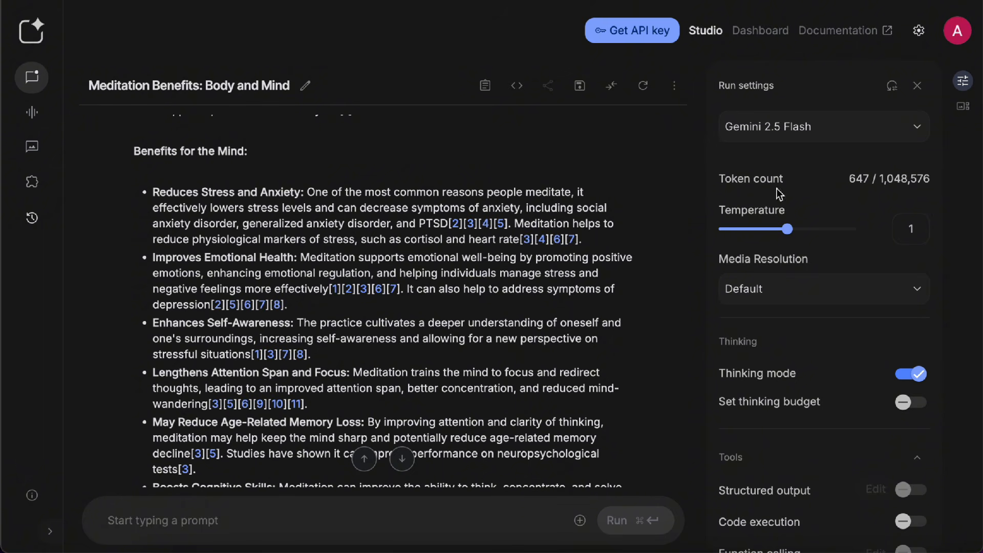
{"action": "scroll", "coordinate": [767, 369], "scroll_direction": "down", "scroll_amount": 4}
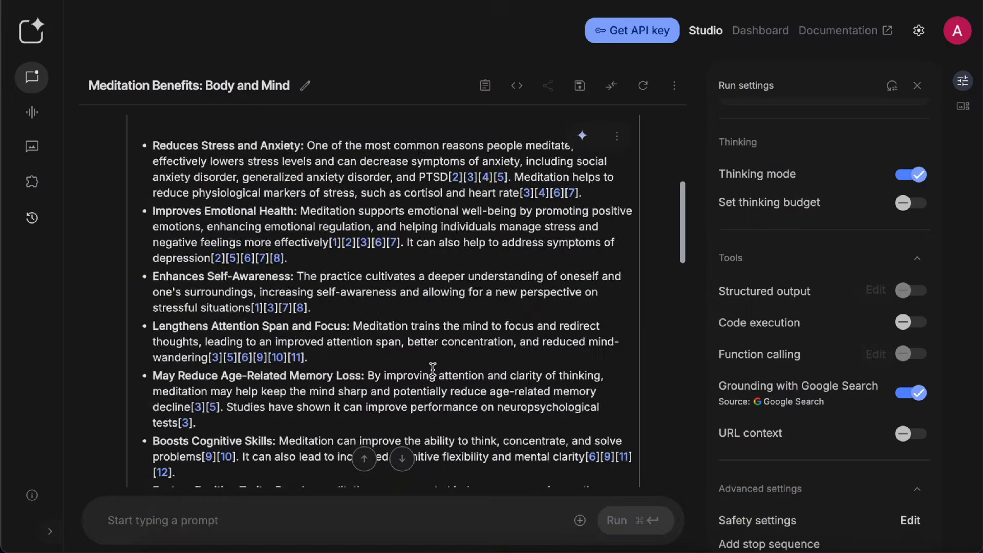
{"action": "scroll", "coordinate": [432, 369], "scroll_direction": "down", "scroll_amount": 10}
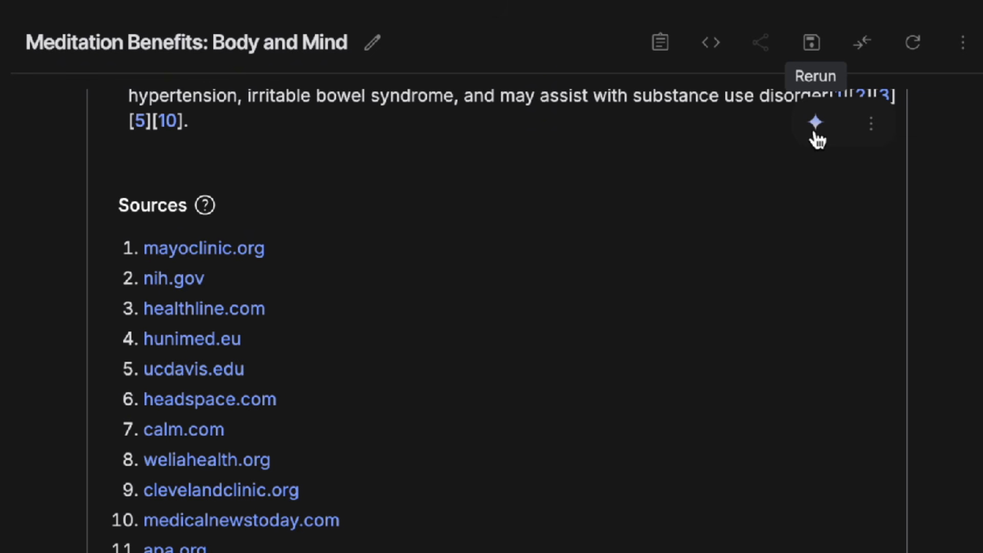
- Disable Grounding with Google Search and rerun the meditation prompt, reviewing the regenerated response
{"action": "left_click", "coordinate": [911, 385]}
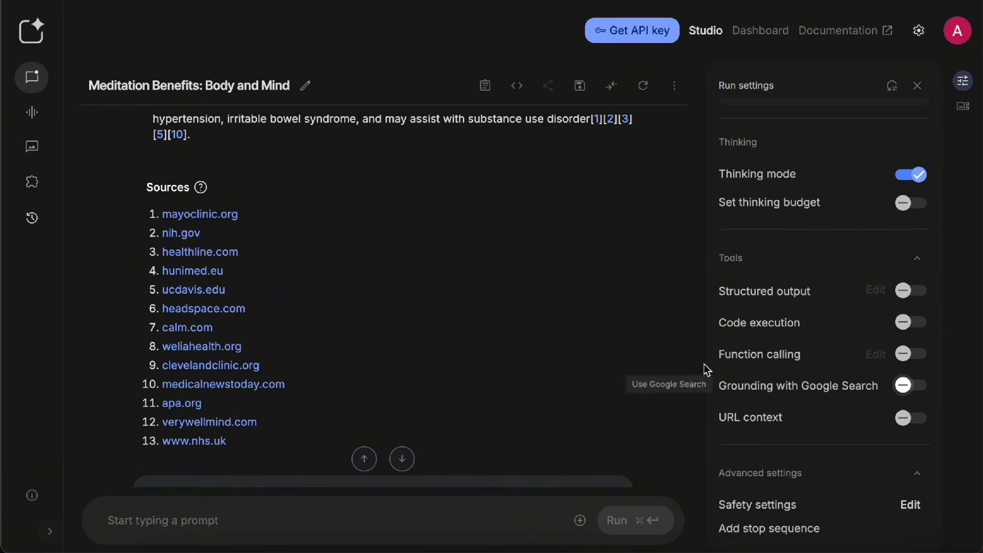
{"action": "left_click", "coordinate": [582, 135]}
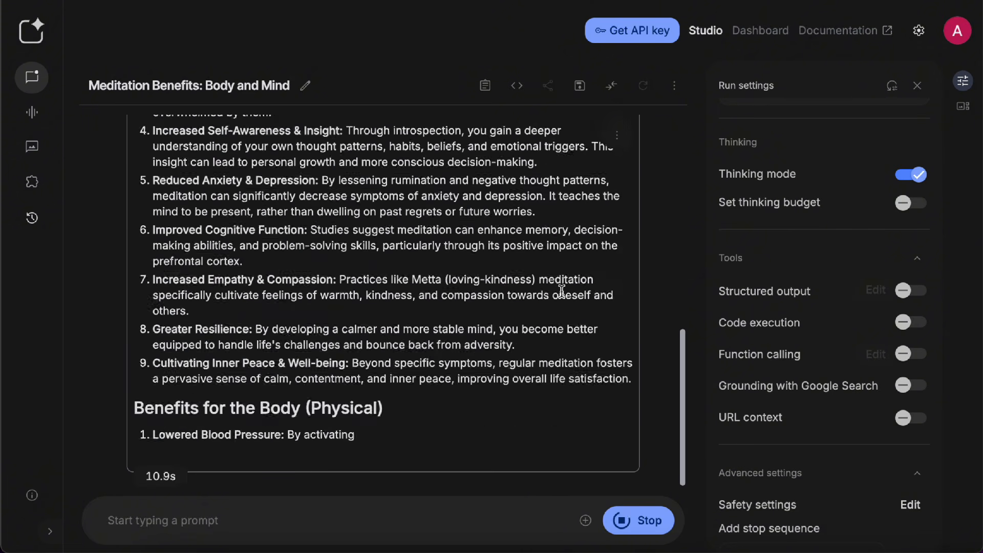
{"action": "scroll", "coordinate": [561, 290], "scroll_direction": "up", "scroll_amount": 4}
{"action": "scroll", "coordinate": [561, 290], "scroll_direction": "up", "scroll_amount": 10}
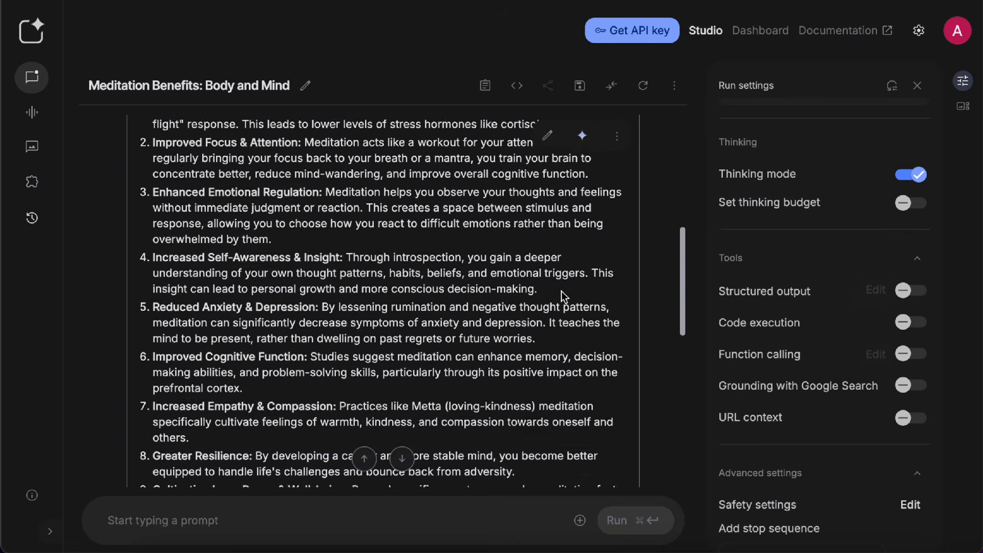
{"action": "scroll", "coordinate": [561, 290], "scroll_direction": "up", "scroll_amount": 3}
{"action": "scroll", "coordinate": [649, 301], "scroll_direction": "down", "scroll_amount": 5}
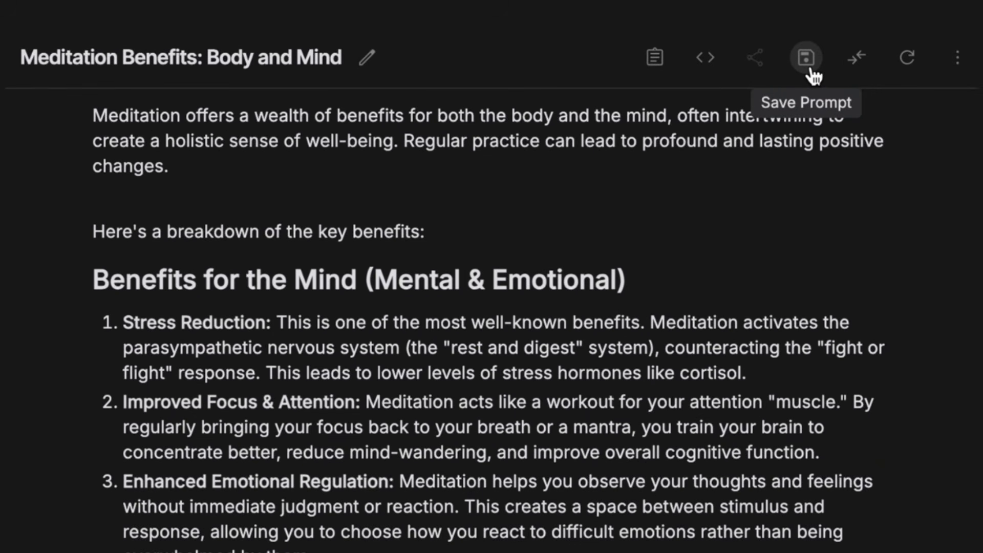
- Save the prompt under the name "Meditation Benefits: Body and Mind" with no description
{"action": "left_click", "coordinate": [810, 70]}
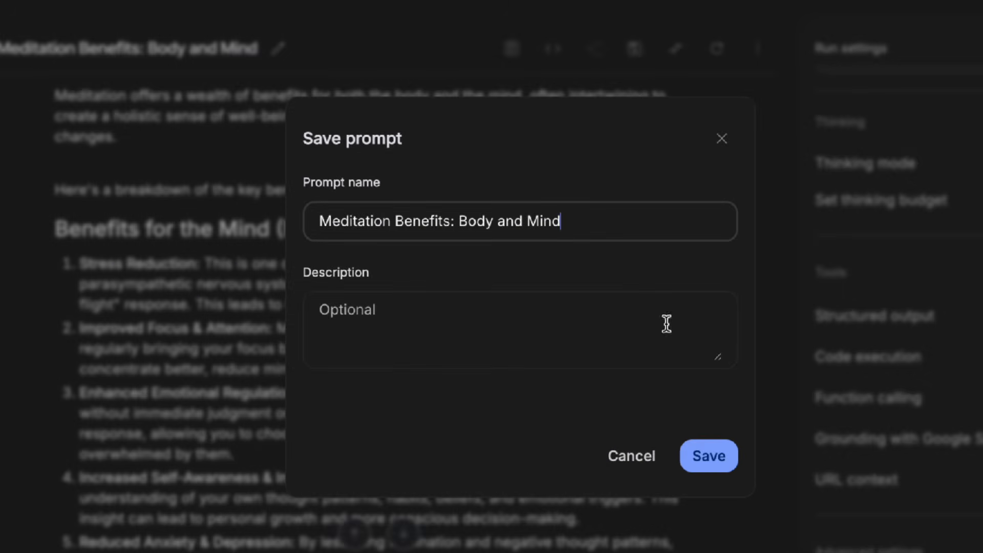
{"action": "left_click", "coordinate": [708, 455]}
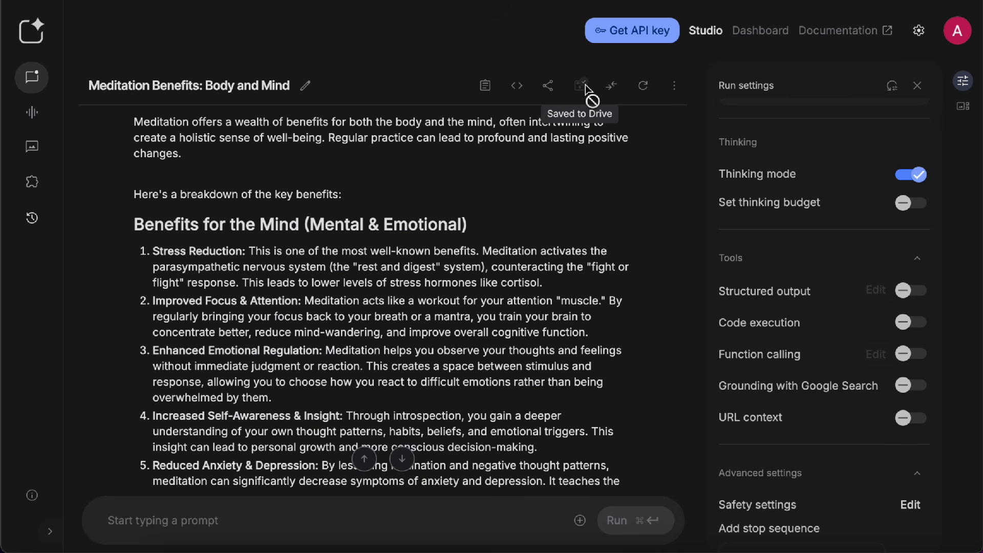
- Turn Autosave on in the general settings and switch it back off
{"action": "left_click", "coordinate": [920, 37]}
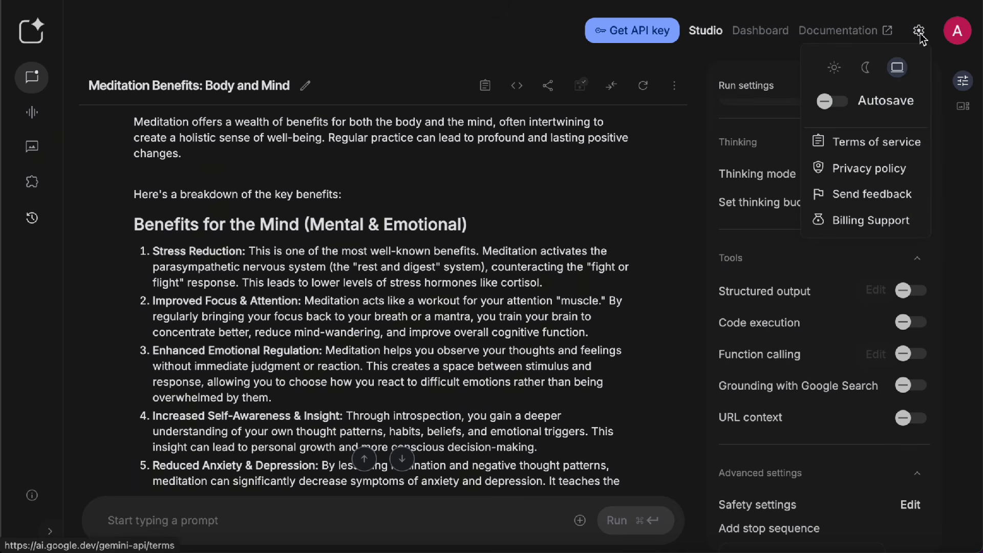
{"action": "left_click", "coordinate": [840, 108]}
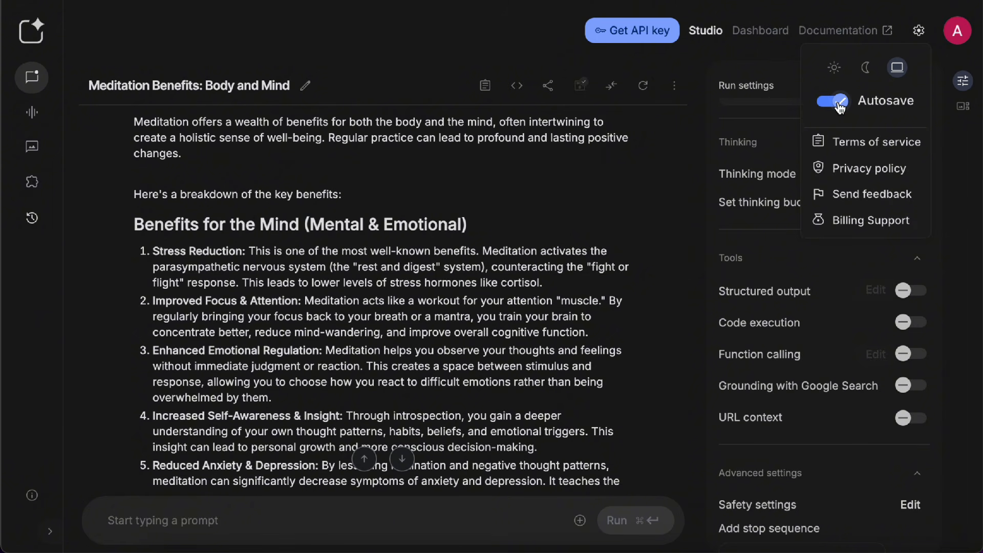
{"action": "left_click", "coordinate": [834, 109]}
{"action": "left_click", "coordinate": [680, 121]}
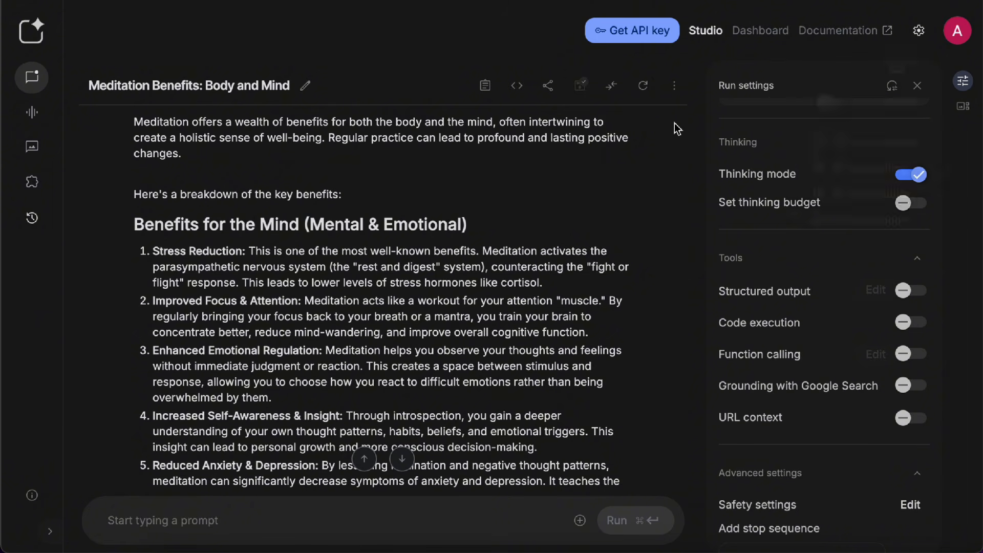
- Clear the current chat to return to an empty chat prompt
{"action": "left_click", "coordinate": [643, 85]}
{"action": "left_click", "coordinate": [631, 320]}
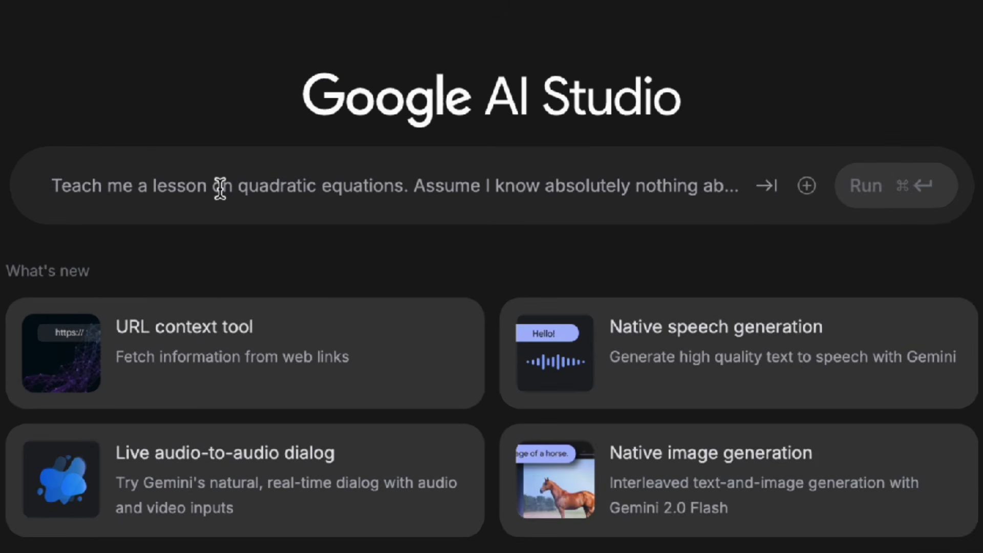
- Set the temperature to 2 and run a prompt requesting one slogan and description for a new three-layer beef burger with molten cheese, highlighting the resulting slogan
{"action": "type", "text": "As a hamburger shop owner, I'm introducing a brand-new menu item: a three-layer beef burger with gooey, molten cheese. I'm looking for a marketing copy to generate buzz and attract new customers. Please provide one compelling slogan and description for this exciting new product."}
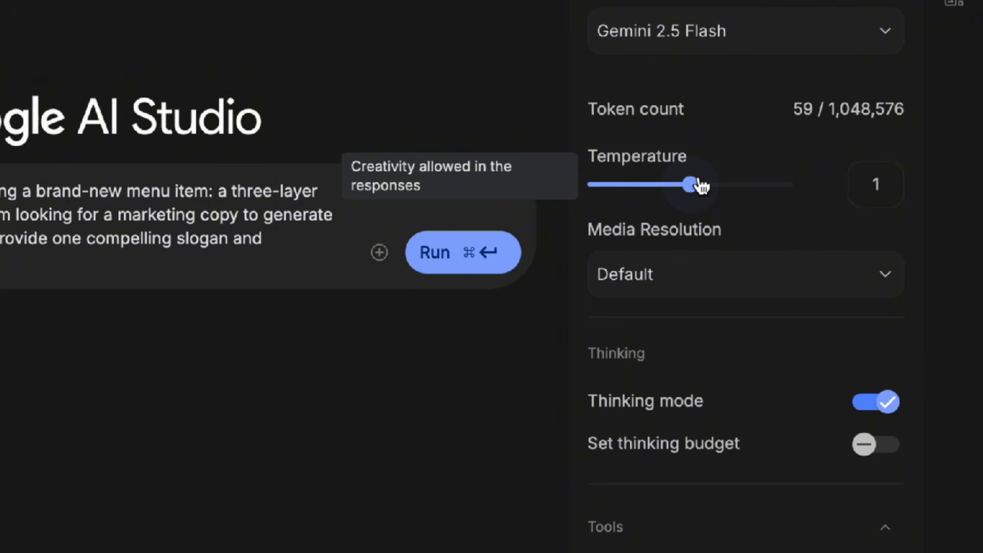
{"action": "left_click_drag", "start_coordinate": [691, 190], "coordinate": [814, 193]}
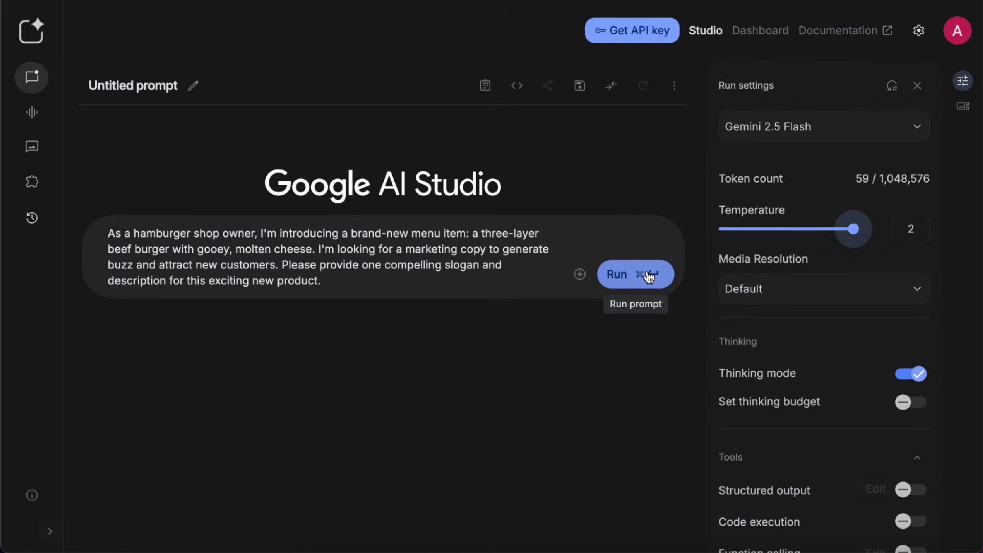
{"action": "left_click", "coordinate": [631, 274]}
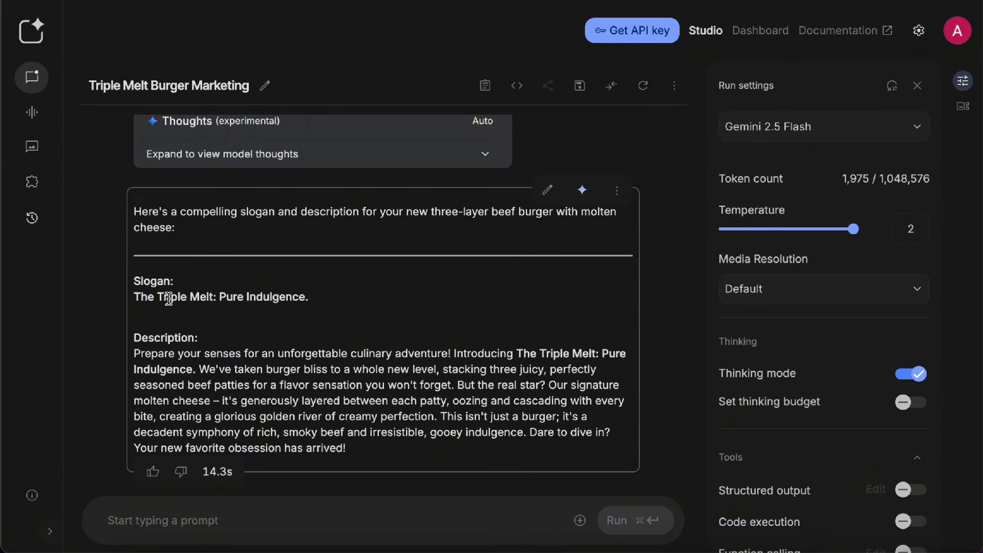
{"action": "left_click_drag", "start_coordinate": [135, 300], "coordinate": [252, 314]}
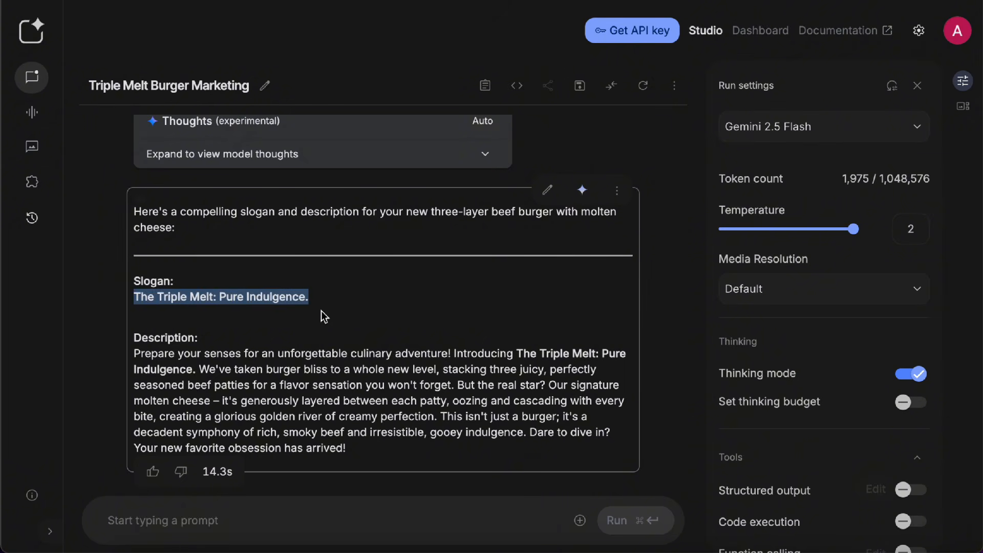
- Clear the burger chat and upload the State of SEMICONDUCTOR industry report file to a new prompt
{"action": "left_click", "coordinate": [643, 85]}
{"action": "left_click", "coordinate": [619, 321]}
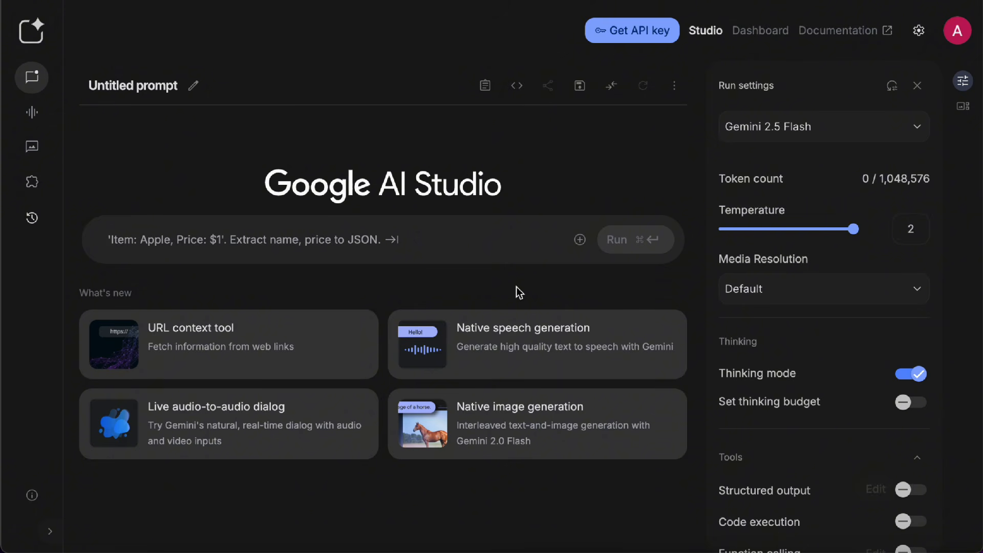
{"action": "left_click", "coordinate": [581, 244]}
{"action": "left_click", "coordinate": [606, 295]}
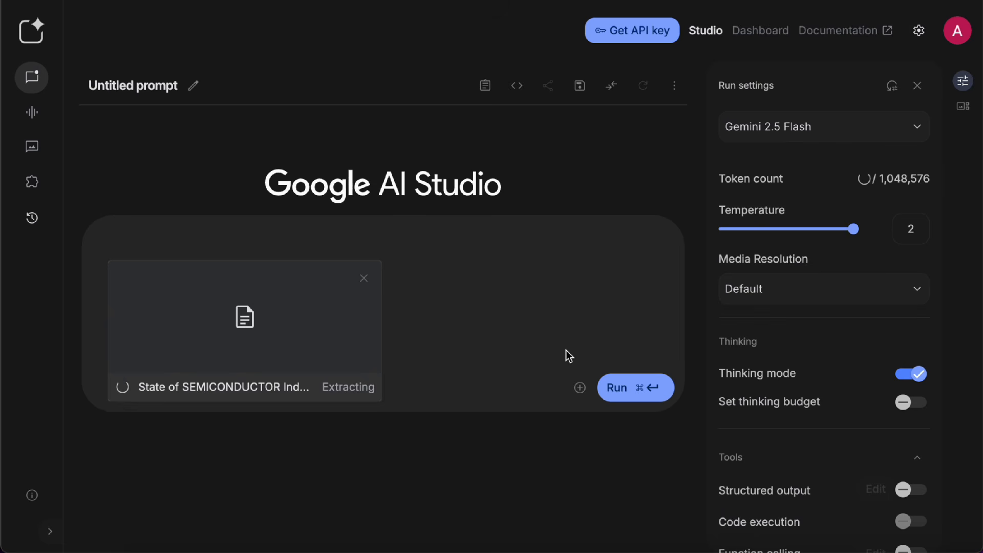
- Run the prompt "Summarize the key points of this document." on the uploaded report and review the summary
{"action": "left_click", "coordinate": [212, 234]}
{"action": "type", "text": "Summarize the key points of this document."}
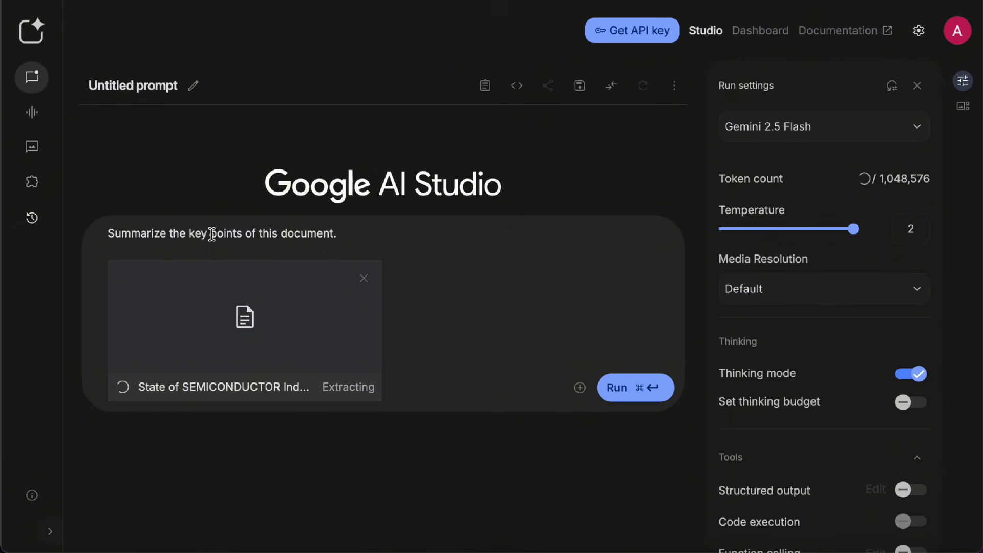
{"action": "left_click", "coordinate": [640, 388]}
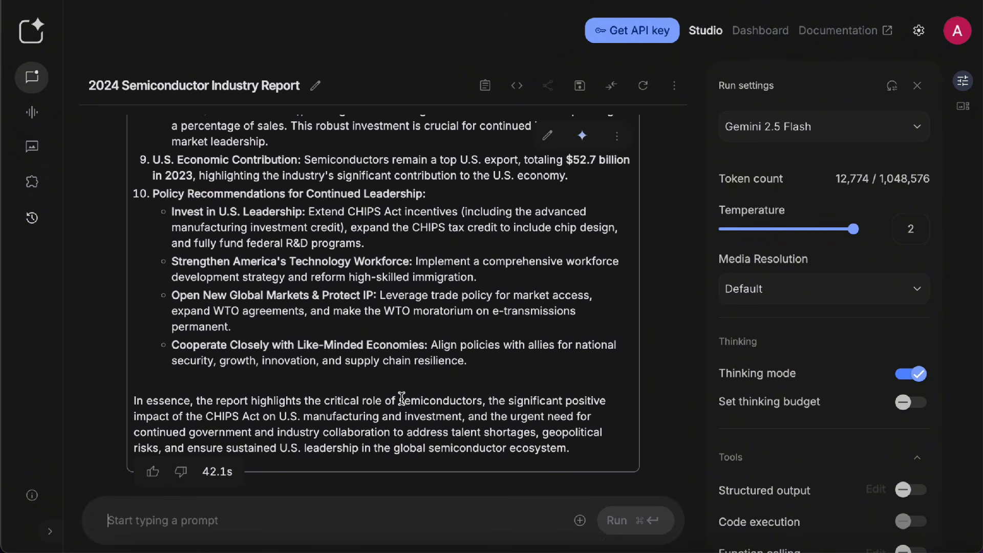
{"action": "scroll", "coordinate": [402, 398], "scroll_direction": "up", "scroll_amount": 15}
{"action": "scroll", "coordinate": [401, 398], "scroll_direction": "up", "scroll_amount": 8}
{"action": "scroll", "coordinate": [401, 398], "scroll_direction": "down", "scroll_amount": 4}
{"action": "scroll", "coordinate": [402, 398], "scroll_direction": "down", "scroll_amount": 15}
{"action": "left_click", "coordinate": [643, 86]}
{"action": "left_click", "coordinate": [619, 323]}
{"action": "left_click", "coordinate": [582, 246]}
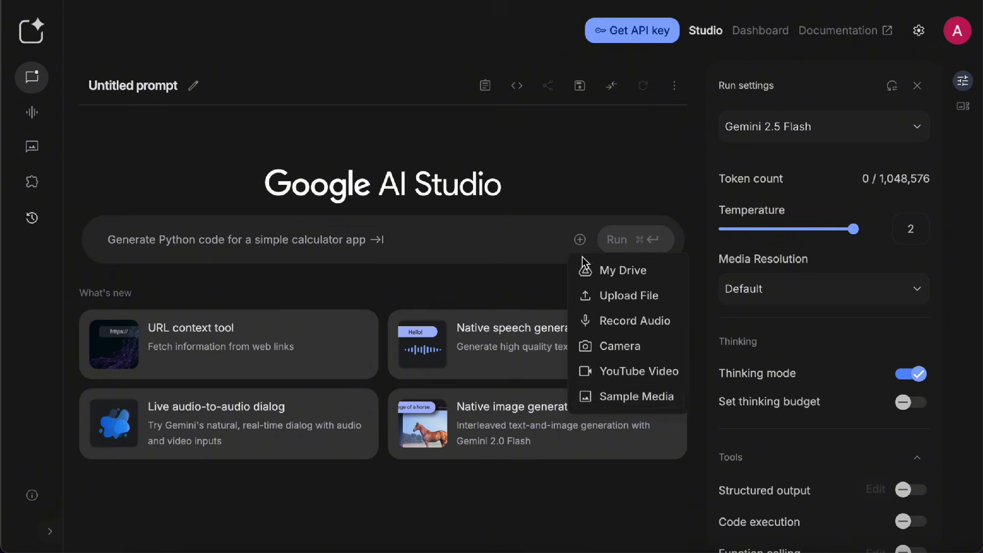
{"action": "left_click", "coordinate": [609, 370]}
{"action": "left_click", "coordinate": [434, 218]}
{"action": "type", "text": "https://youtu.be/cfR-7cizDkc"}
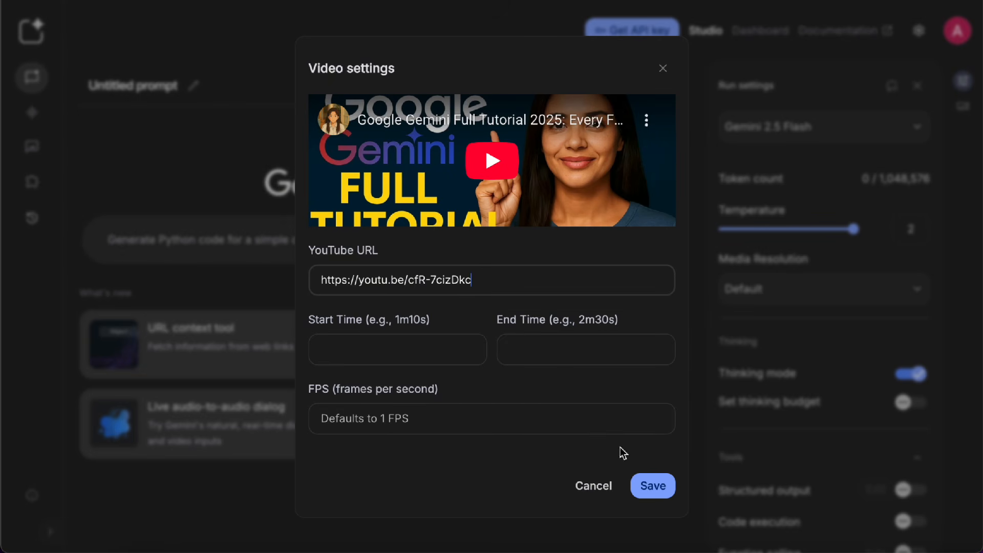
{"action": "left_click", "coordinate": [653, 485]}
- Run the prompt "Summarize the key points of this video." on the attached video and read through the summary
{"action": "left_click", "coordinate": [221, 233]}
{"action": "type", "text": "Summarize the key points of this video."}
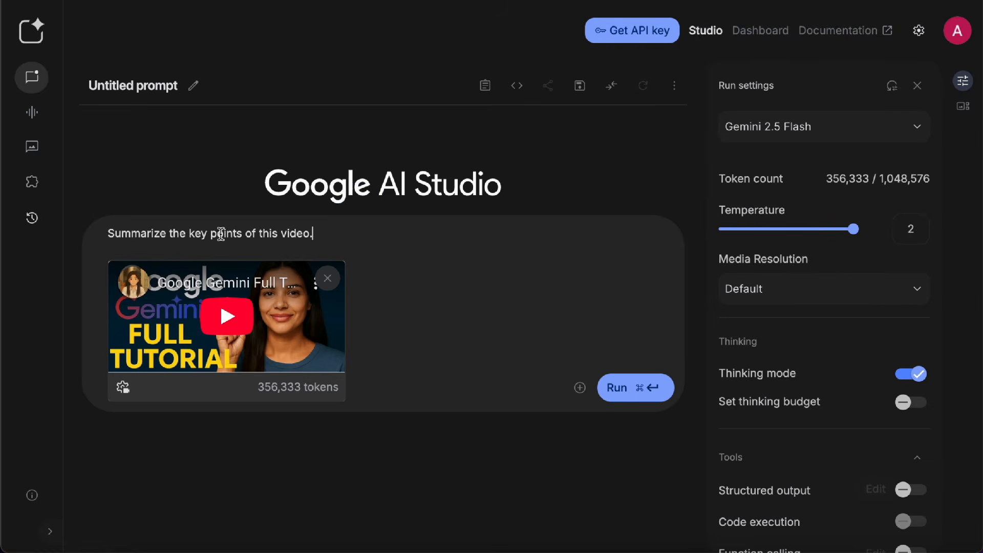
{"action": "left_click", "coordinate": [649, 393]}
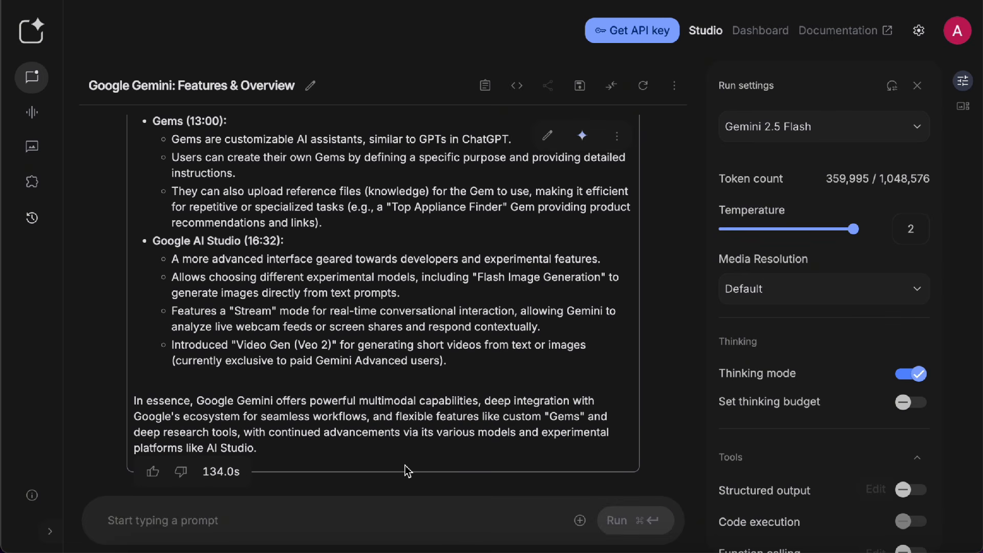
{"action": "scroll", "coordinate": [478, 395], "scroll_direction": "up", "scroll_amount": 20}
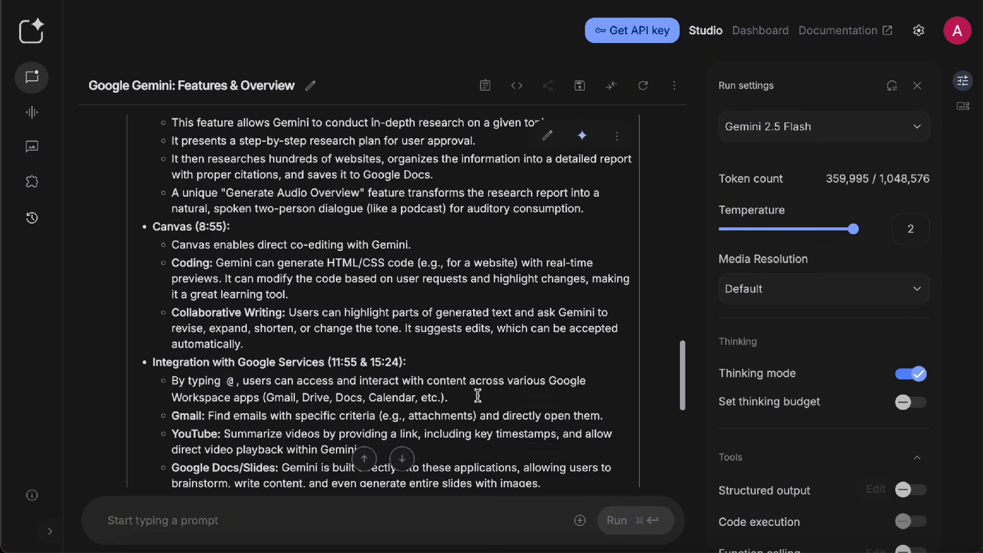
{"action": "scroll", "coordinate": [480, 400], "scroll_direction": "up", "scroll_amount": 15}
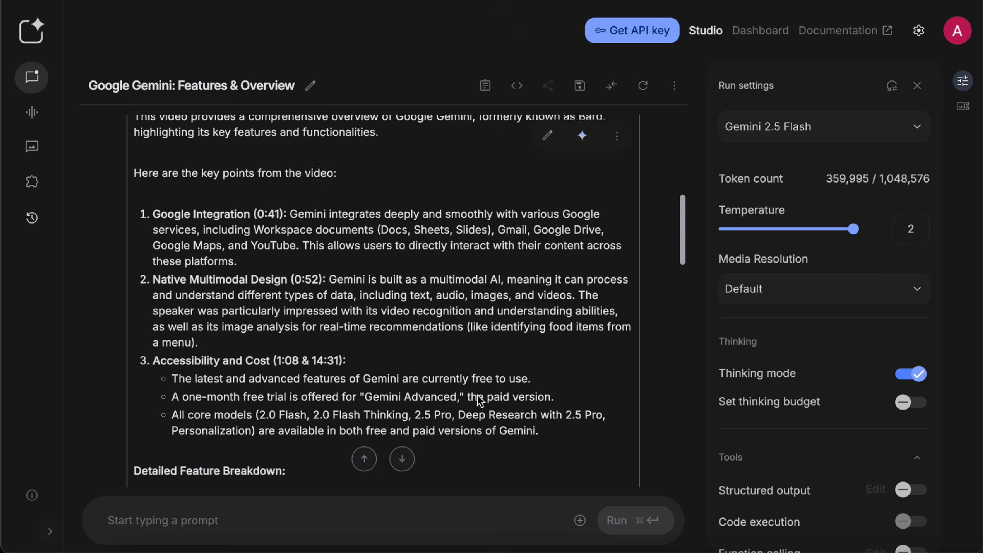
{"action": "scroll", "coordinate": [477, 394], "scroll_direction": "up", "scroll_amount": 3}
{"action": "scroll", "coordinate": [478, 395], "scroll_direction": "down", "scroll_amount": 20}
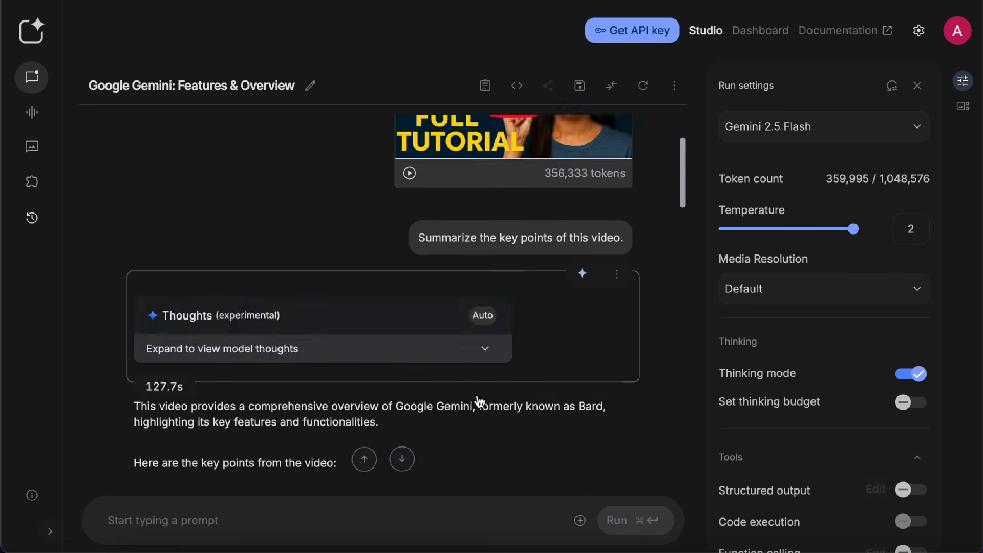
{"action": "scroll", "coordinate": [478, 400], "scroll_direction": "down", "scroll_amount": 1}
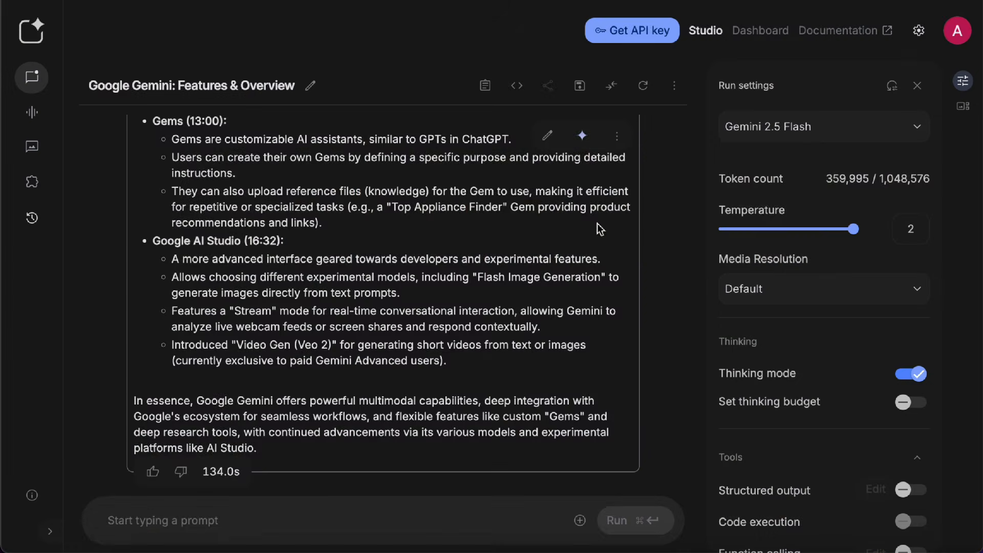
{"action": "scroll", "coordinate": [589, 232], "scroll_direction": "up", "scroll_amount": 15}
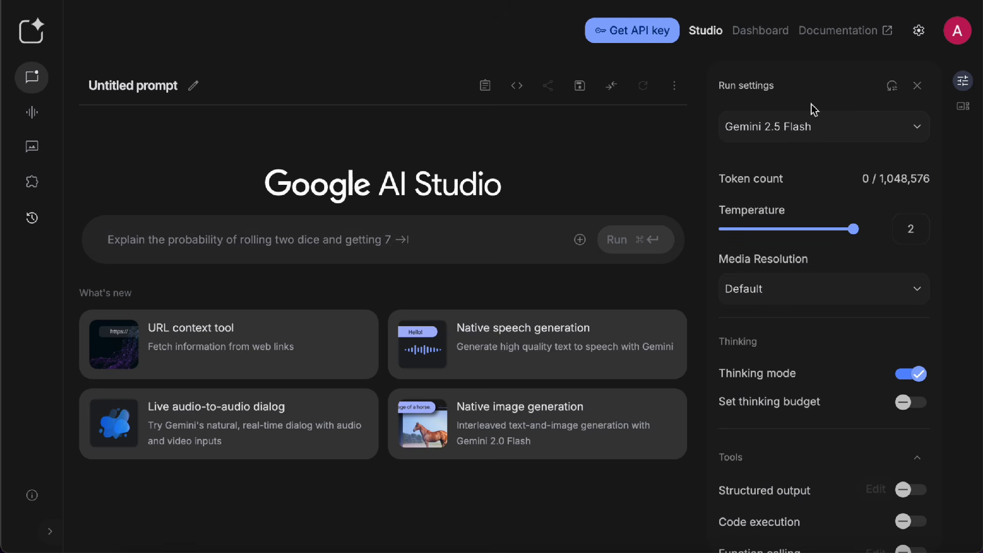
- View the available models, try the Low media resolution and set it back to Default
{"action": "left_click", "coordinate": [833, 126]}
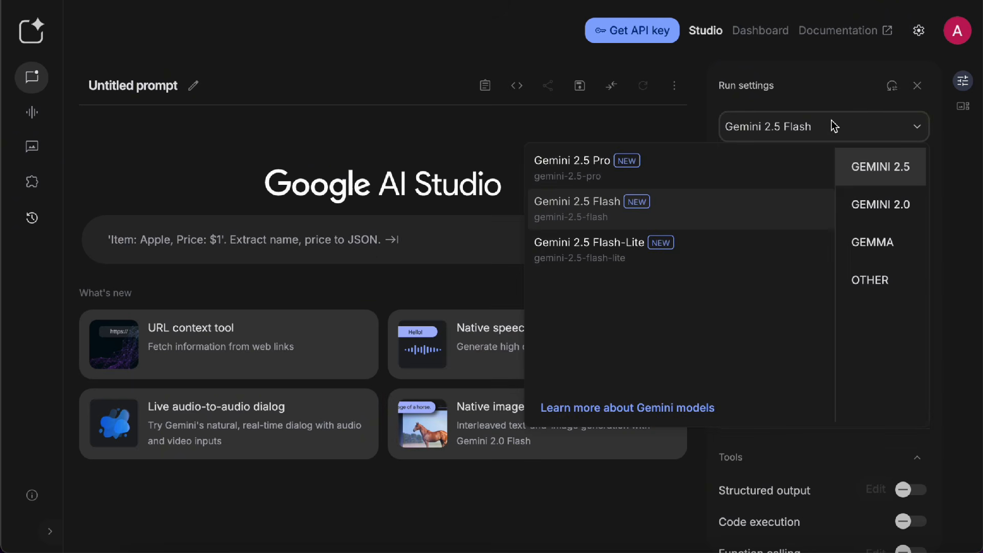
{"action": "left_click", "coordinate": [830, 96]}
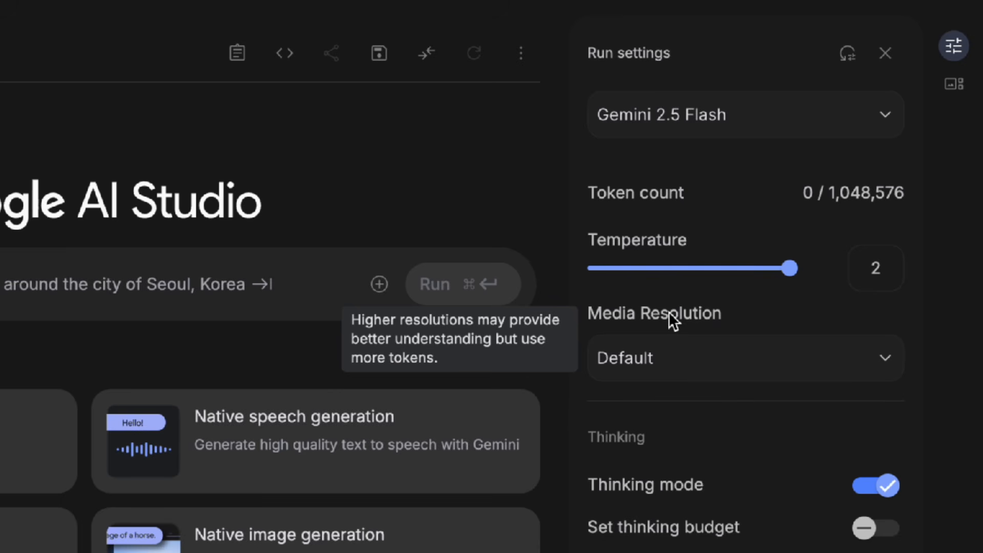
{"action": "left_click", "coordinate": [673, 351]}
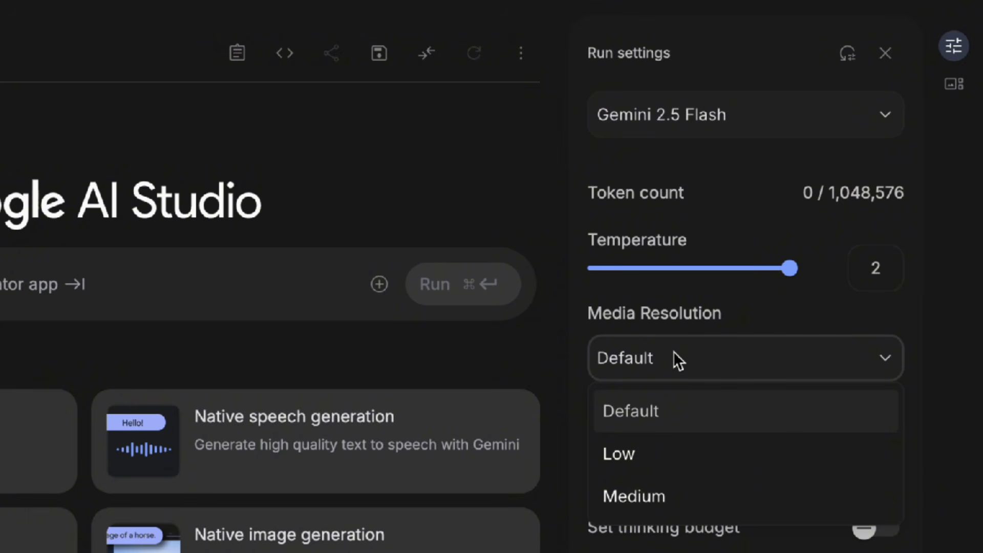
{"action": "left_click", "coordinate": [671, 457]}
{"action": "left_click", "coordinate": [714, 364]}
{"action": "left_click", "coordinate": [691, 409]}
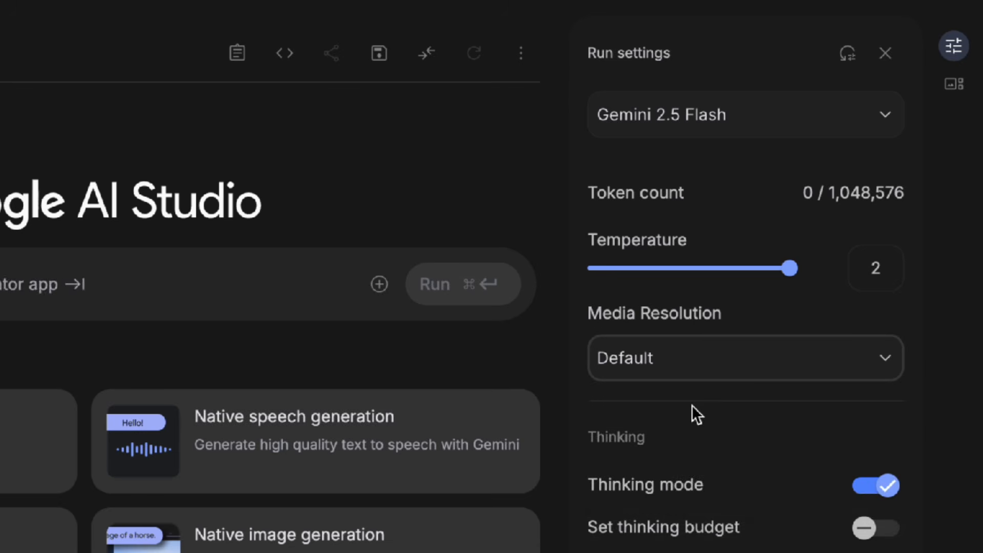
- Turn the thinking budget setting on and switch it back off
{"action": "scroll", "coordinate": [647, 404], "scroll_direction": "down", "scroll_amount": 1}
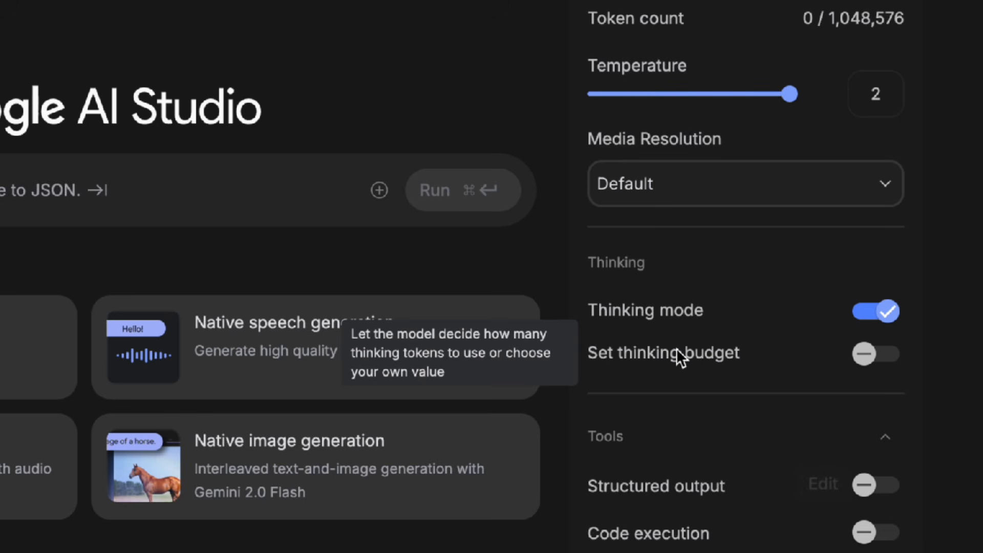
{"action": "left_click", "coordinate": [881, 361]}
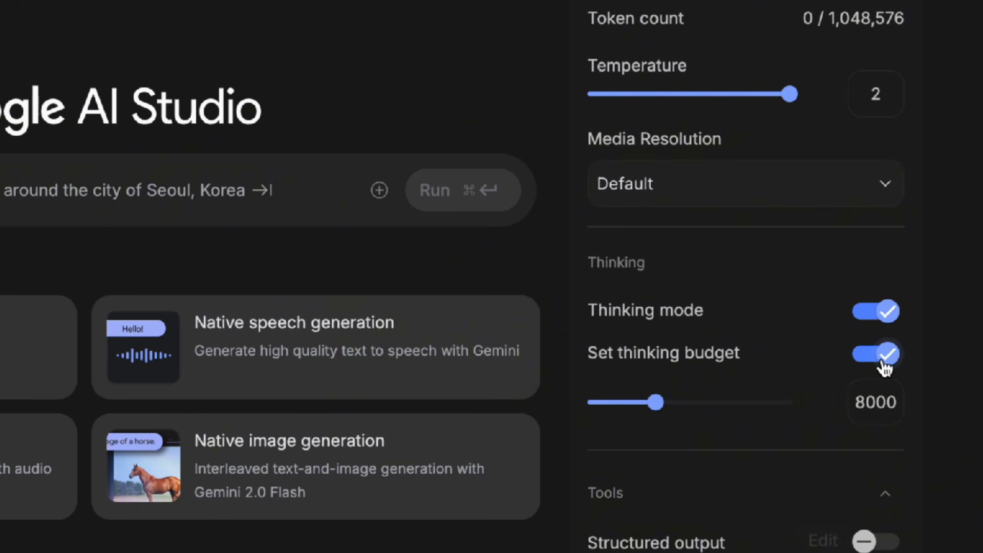
{"action": "left_click", "coordinate": [882, 362]}
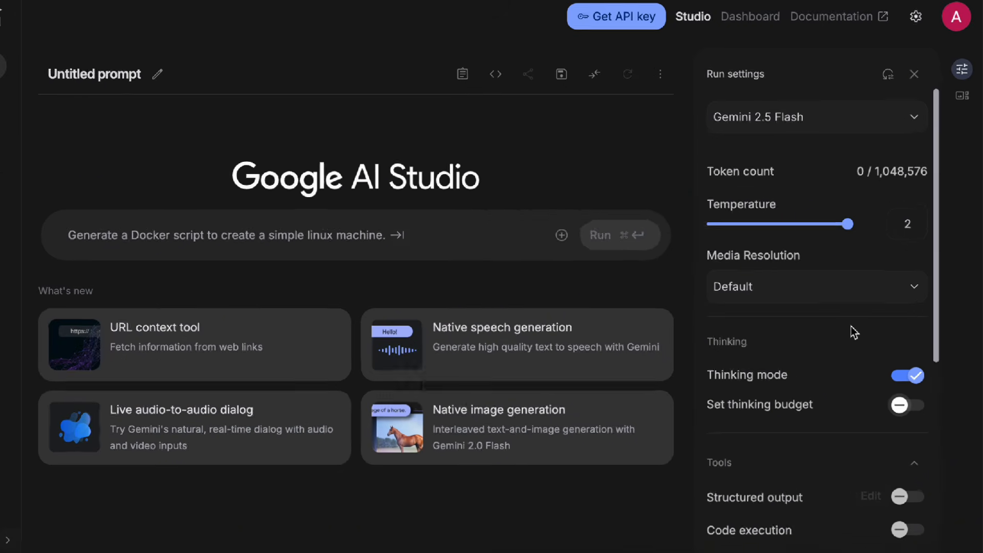
- Switch the model to Gemini 2.5 Pro
{"action": "left_click", "coordinate": [856, 134]}
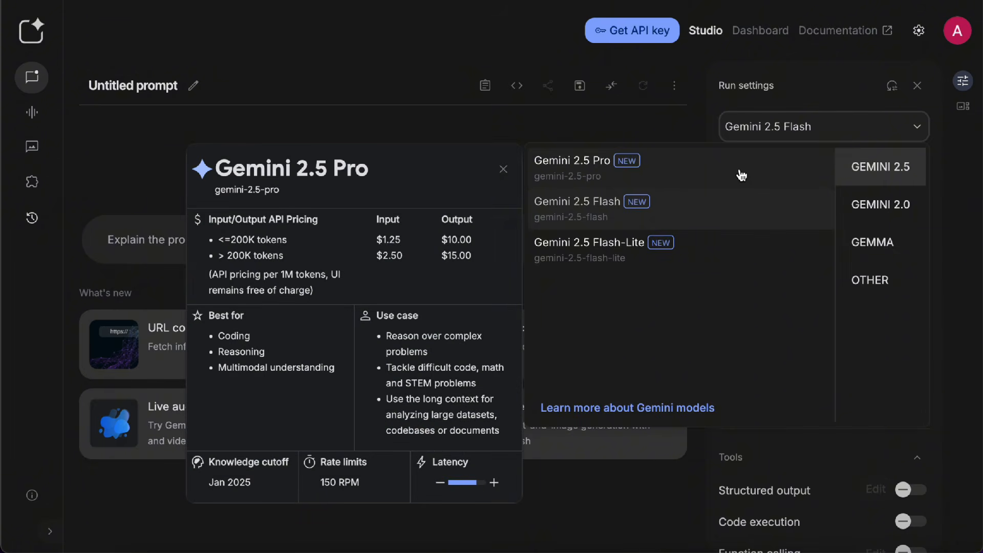
{"action": "left_click", "coordinate": [740, 175]}
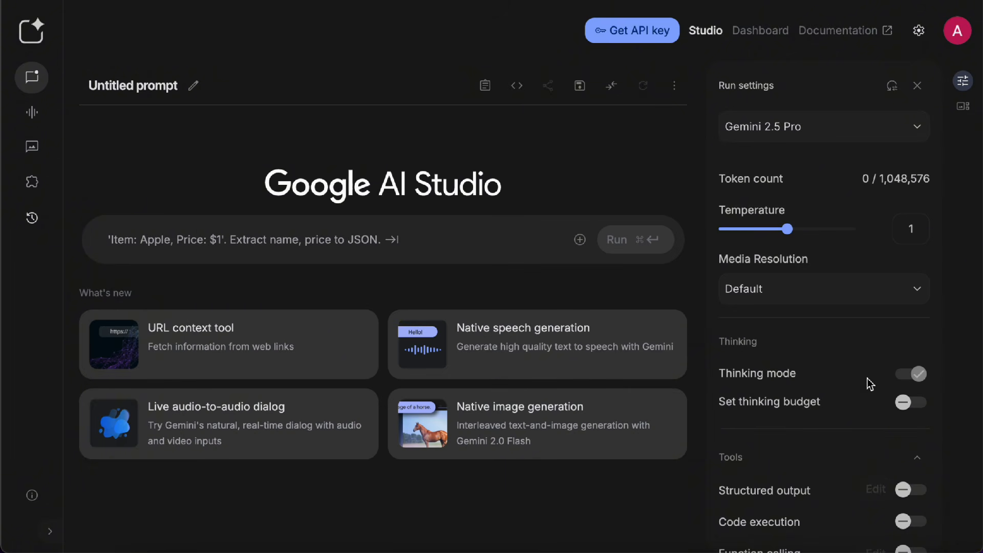
- Enable the Structured output tool and open its schema for editing
{"action": "scroll", "coordinate": [869, 384], "scroll_direction": "down", "scroll_amount": 2}
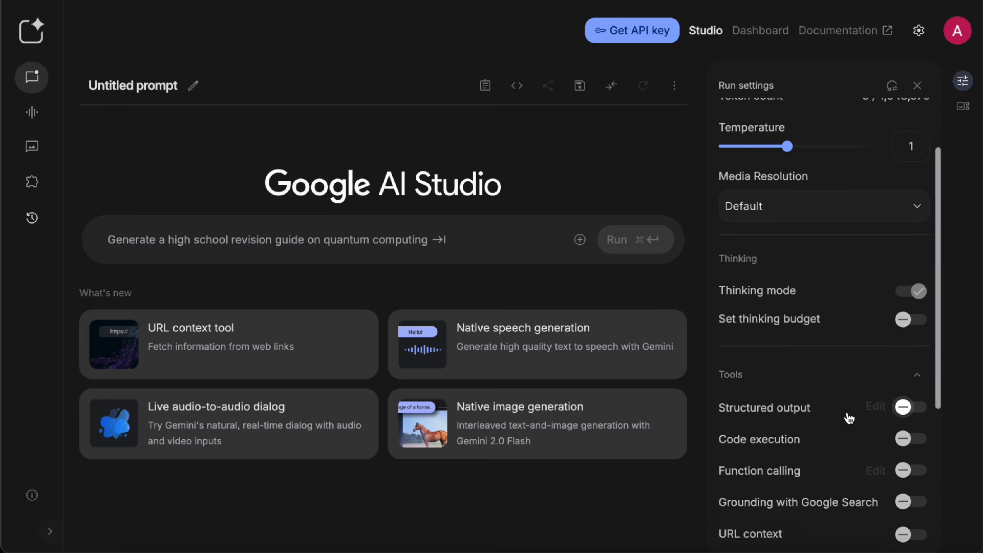
{"action": "scroll", "coordinate": [849, 418], "scroll_direction": "down", "scroll_amount": 2}
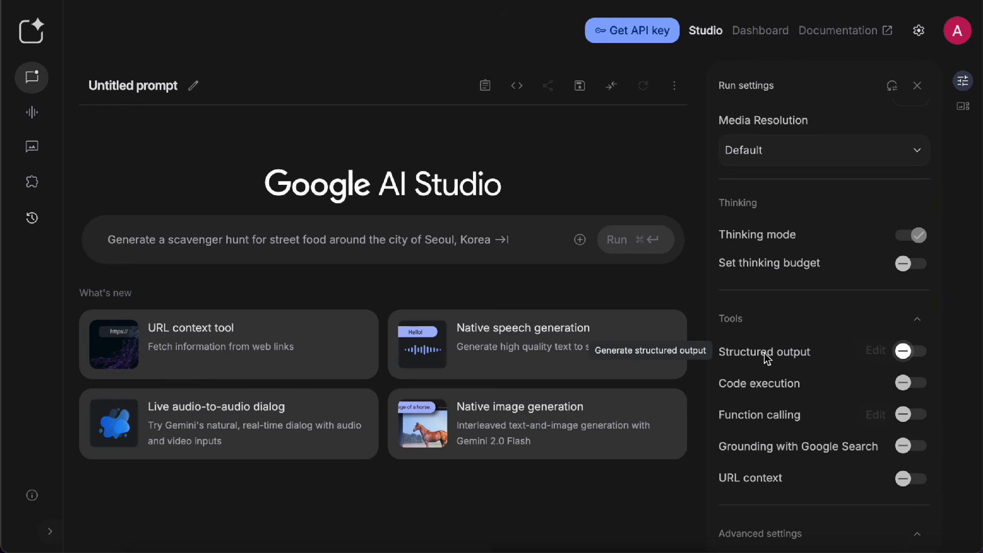
{"action": "left_click", "coordinate": [912, 352]}
{"action": "left_click", "coordinate": [877, 351]}
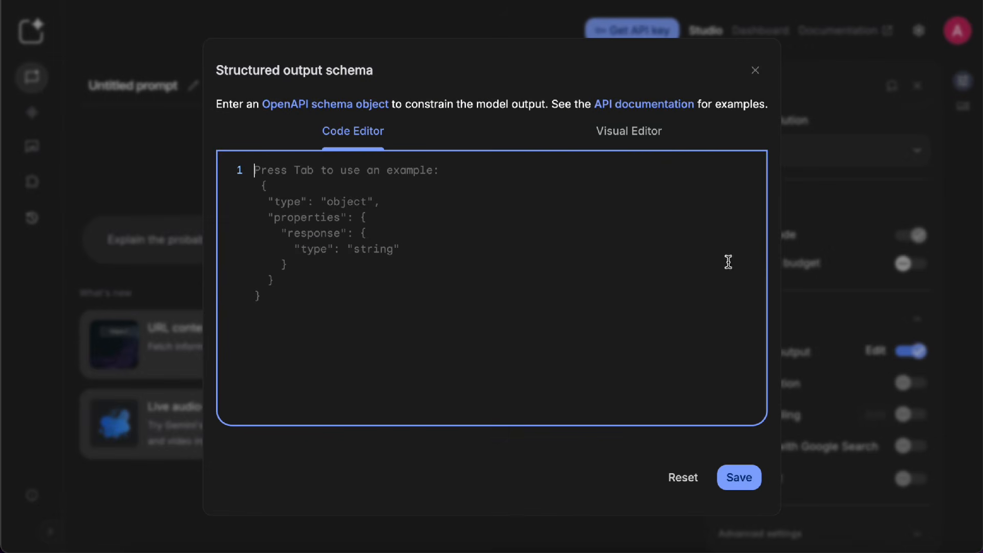
- Open the structured output API documentation and read the introduction with its resume extraction example
{"action": "left_click", "coordinate": [649, 109]}
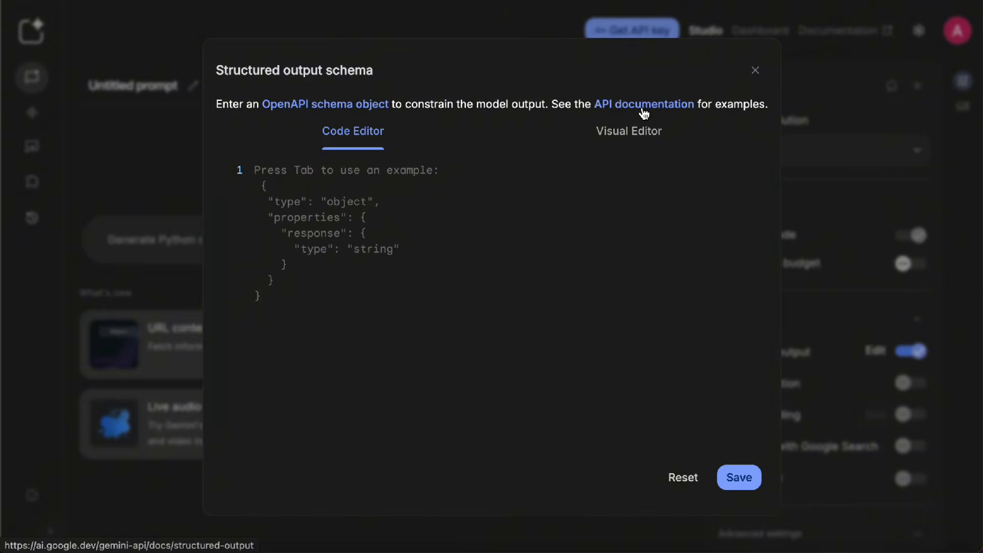
{"action": "scroll", "coordinate": [503, 291], "scroll_direction": "down", "scroll_amount": 2}
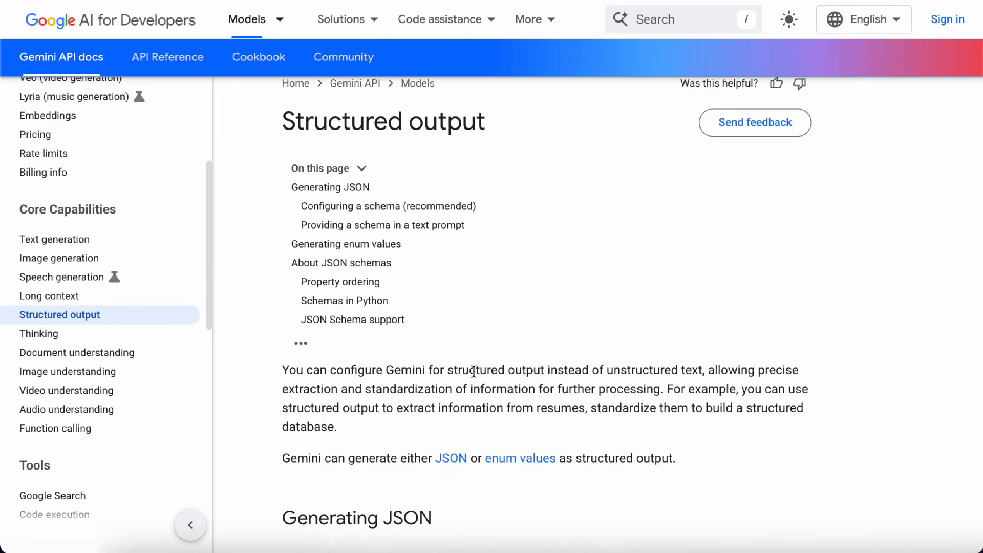
{"action": "scroll", "coordinate": [502, 291], "scroll_direction": "down", "scroll_amount": 1}
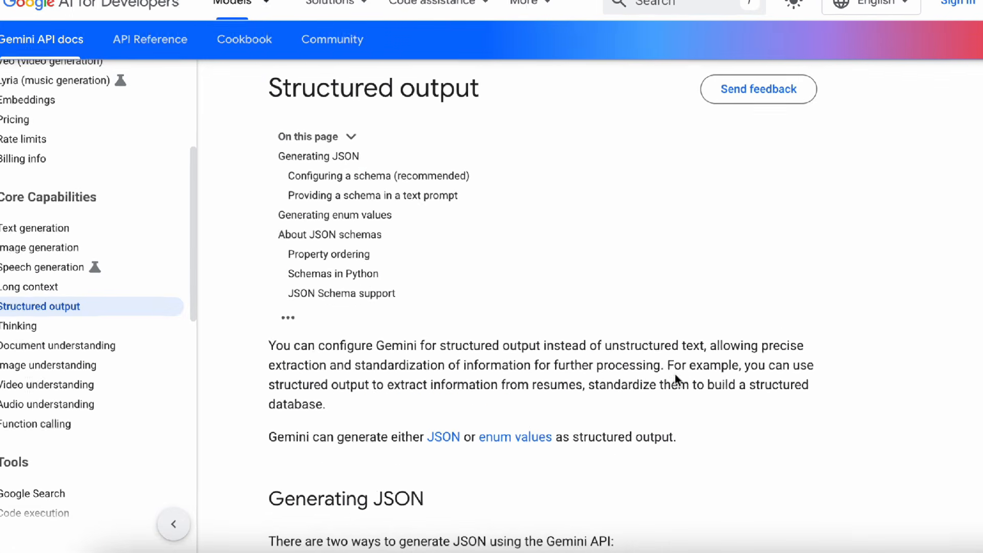
{"action": "left_click_drag", "start_coordinate": [667, 365], "coordinate": [729, 379]}
{"action": "left_click_drag", "start_coordinate": [761, 303], "coordinate": [448, 337]}
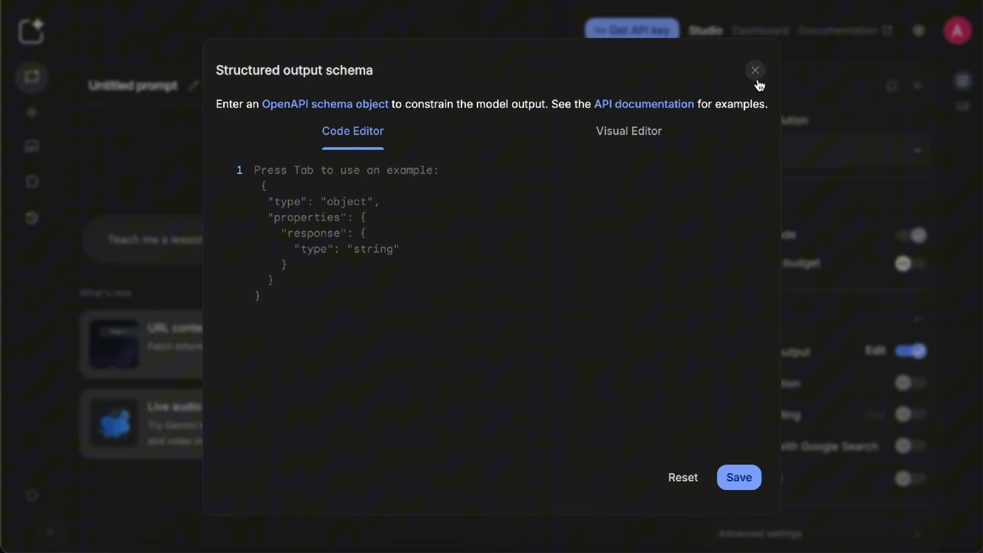
- Close the structured output schema without saving and disable the Structured output tool
{"action": "left_click", "coordinate": [755, 77]}
{"action": "left_click", "coordinate": [912, 353]}
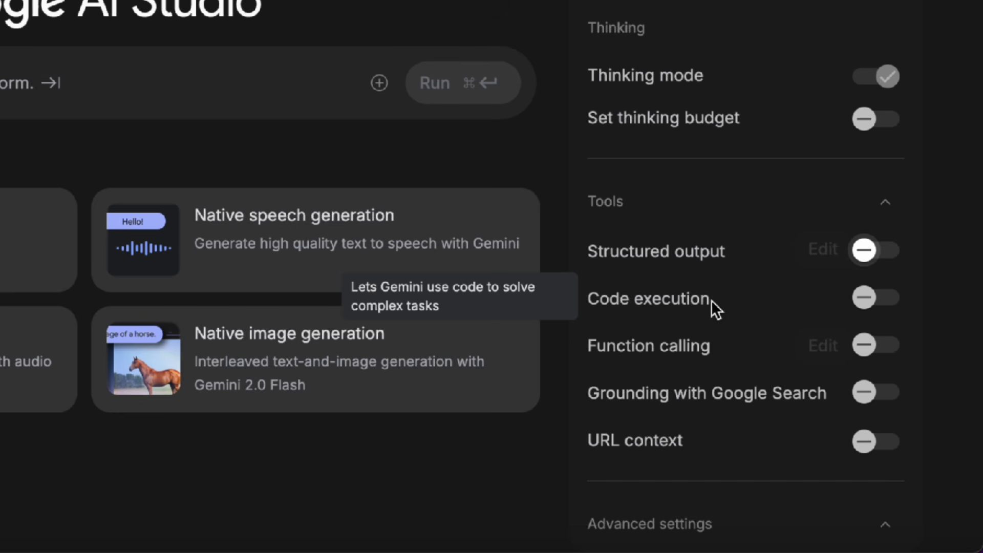
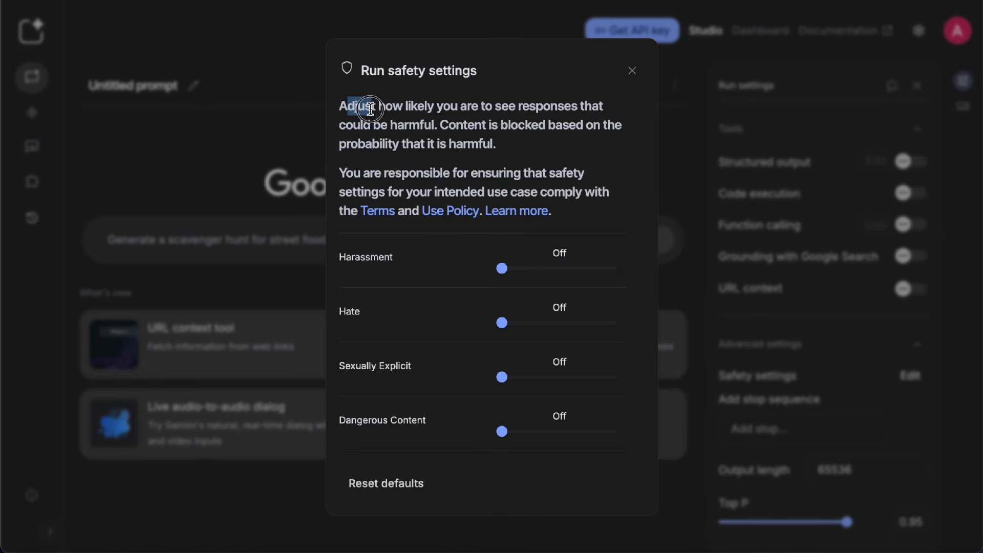
- Read the explanation in the run safety settings and close them without changing any category
{"action": "left_click_drag", "start_coordinate": [378, 110], "coordinate": [600, 226]}
{"action": "left_click_drag", "start_coordinate": [341, 104], "coordinate": [534, 202]}
{"action": "left_click", "coordinate": [558, 203]}
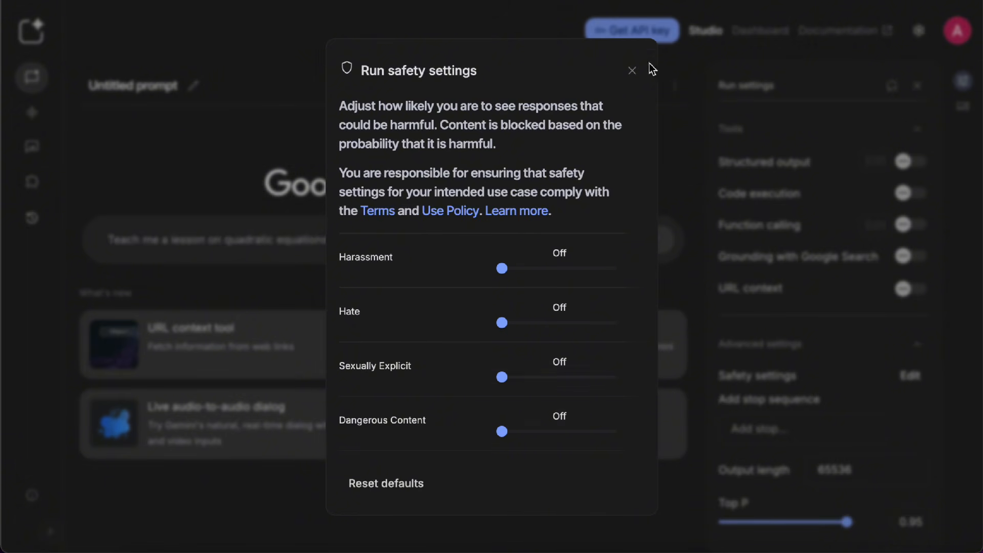
{"action": "left_click", "coordinate": [632, 70]}
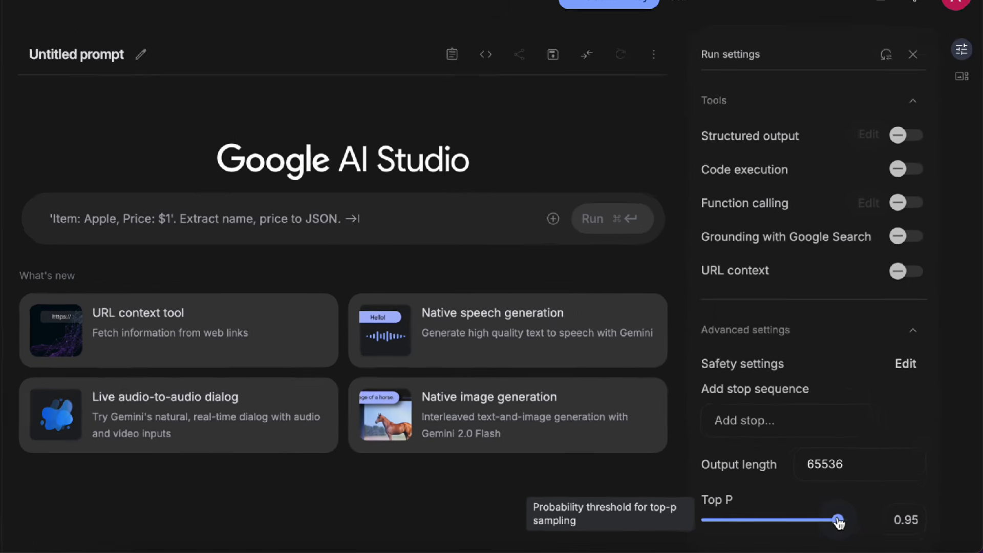
- Look over the Temperature and Top P sampling controls in the run settings
{"action": "scroll", "coordinate": [829, 389], "scroll_direction": "up", "scroll_amount": 6}
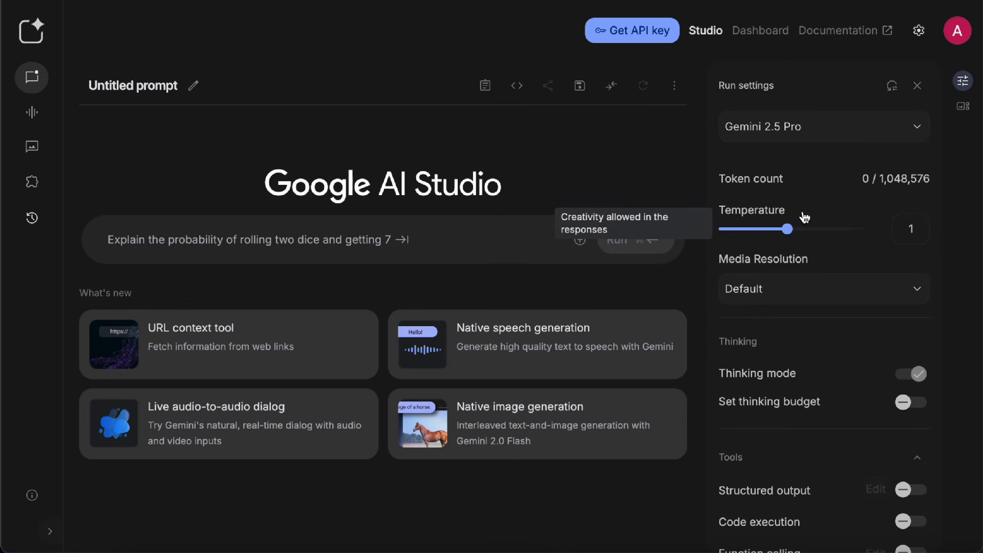
{"action": "scroll", "coordinate": [812, 256], "scroll_direction": "down", "scroll_amount": 6}
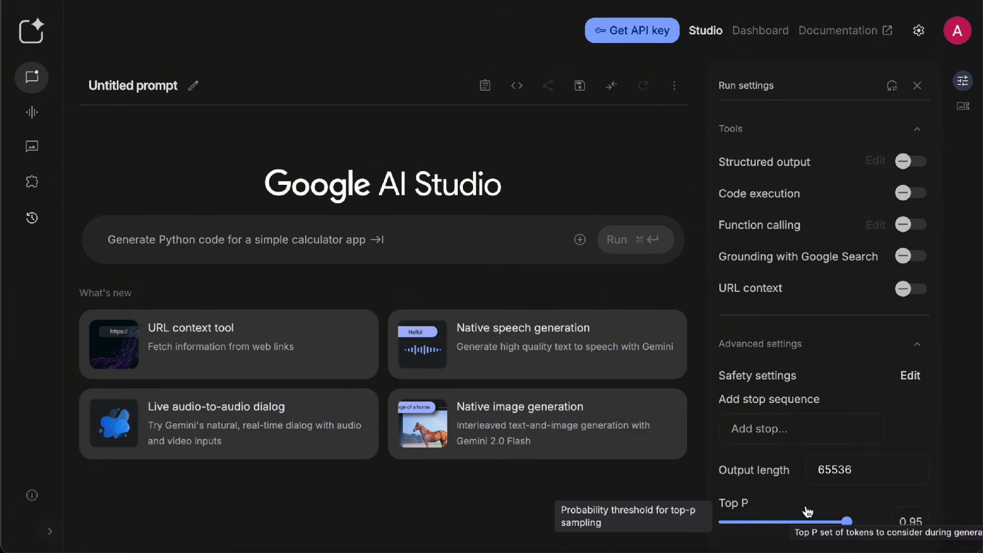
{"action": "scroll", "coordinate": [840, 511], "scroll_direction": "up", "scroll_amount": 6}
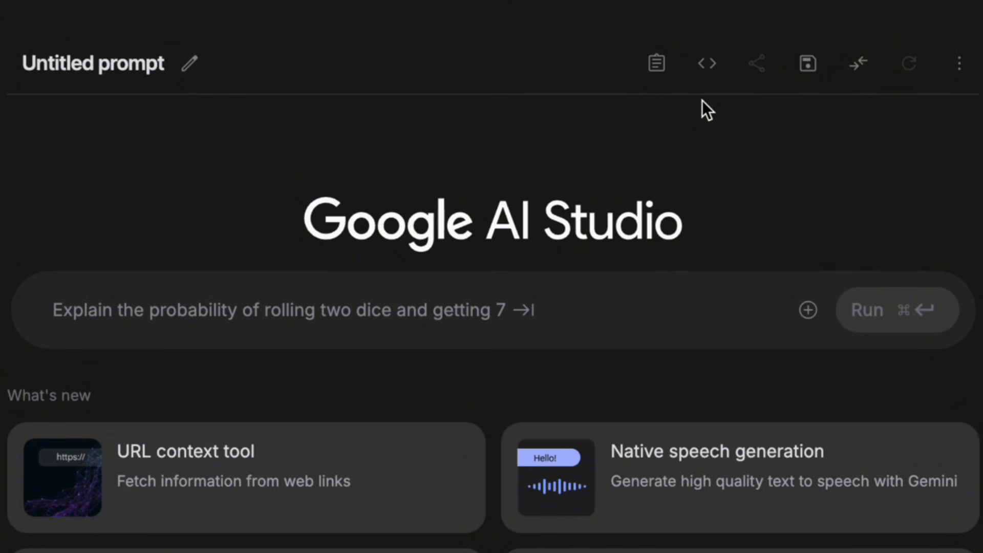
- Add system instructions for converting YouTube videos into SEO-optimized blog posts, and run the prompt with the Google Veo 3 tutorial video link
{"action": "left_click", "coordinate": [659, 74]}
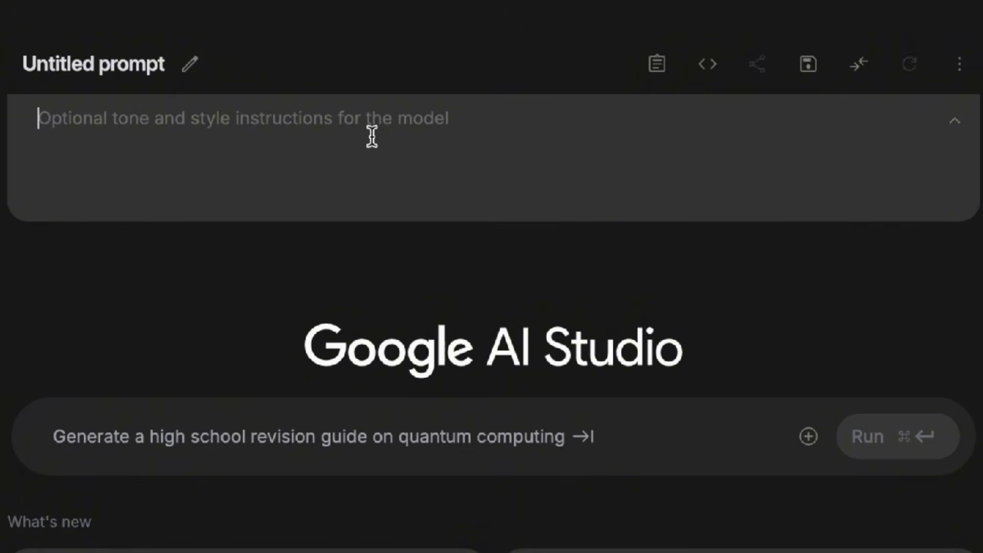
{"action": "type", "text": "You are an expert content creator specializing in converting YouTube video into high-quality, SEO-optimized blog posts. Your primary goal is to take the provided YouTube video transcript and transform it into a well-structured, engaging, and search-engine-friendly article."}
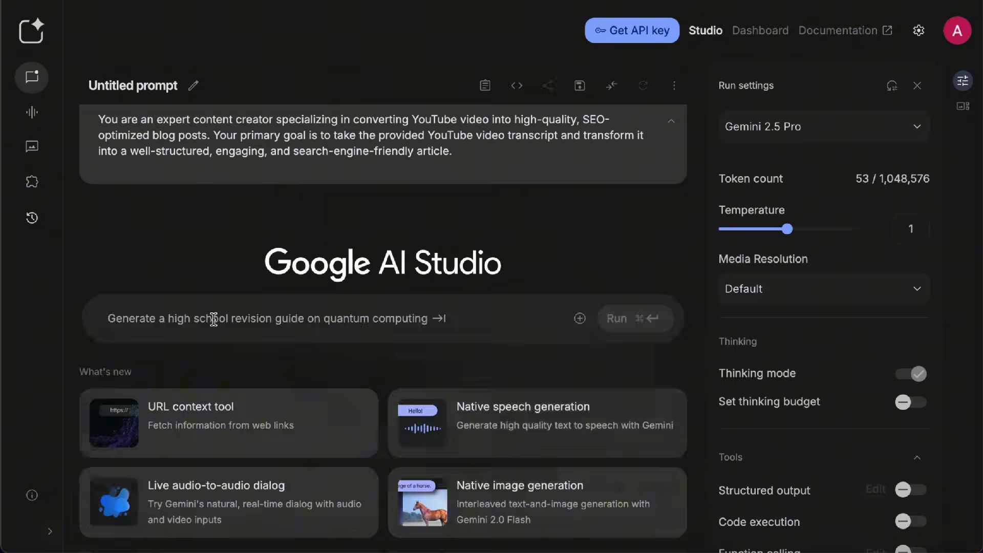
{"action": "key", "text": "super+v"}
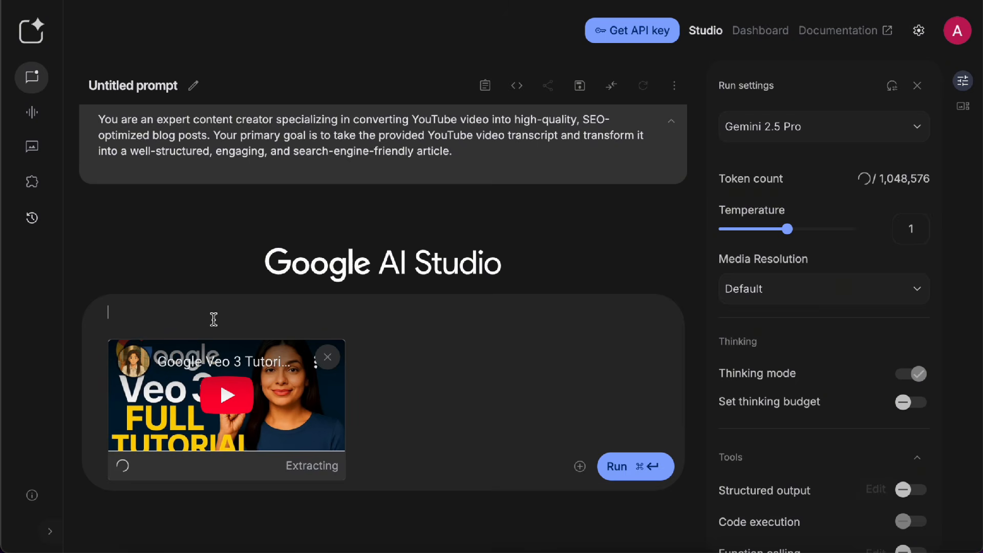
{"action": "left_click", "coordinate": [644, 470]}
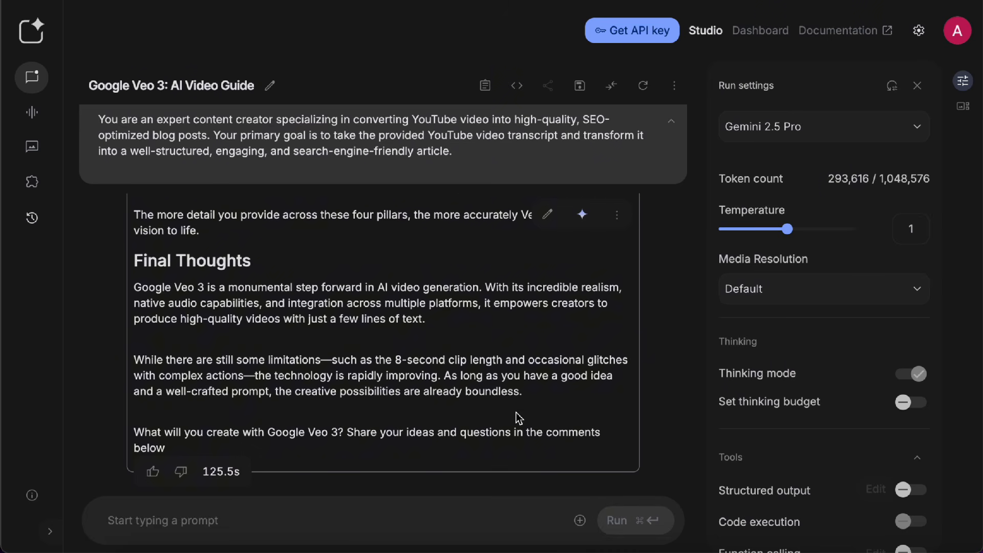
- Review the generated Google Veo 3 blog post from its final section back through the earlier ones
{"action": "scroll", "coordinate": [518, 417], "scroll_direction": "up", "scroll_amount": 20}
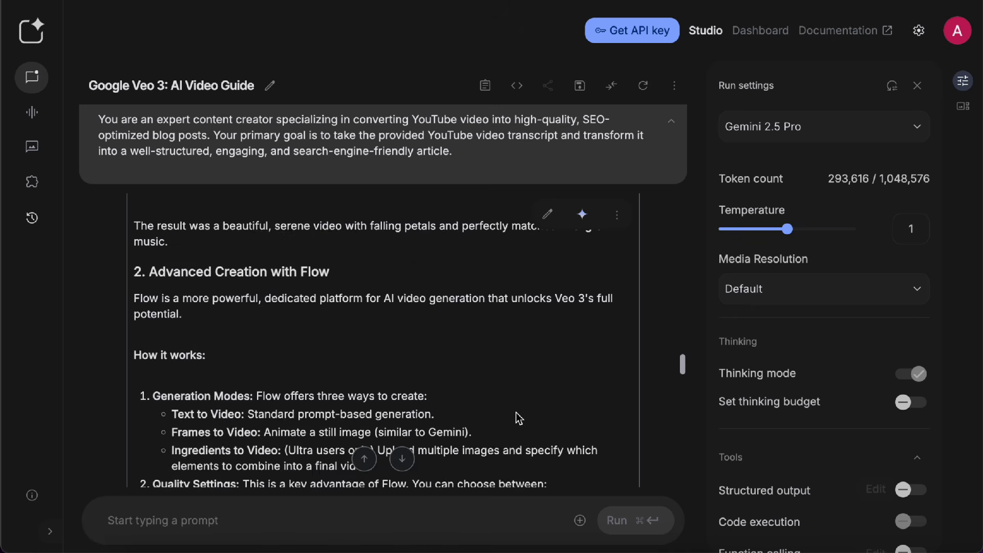
{"action": "scroll", "coordinate": [519, 419], "scroll_direction": "up", "scroll_amount": 20}
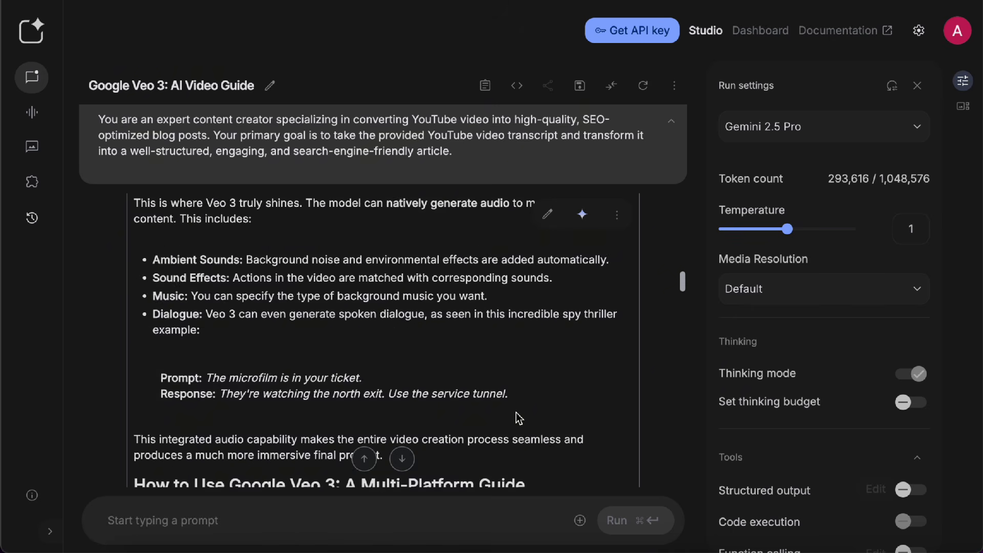
{"action": "scroll", "coordinate": [518, 418], "scroll_direction": "up", "scroll_amount": 20}
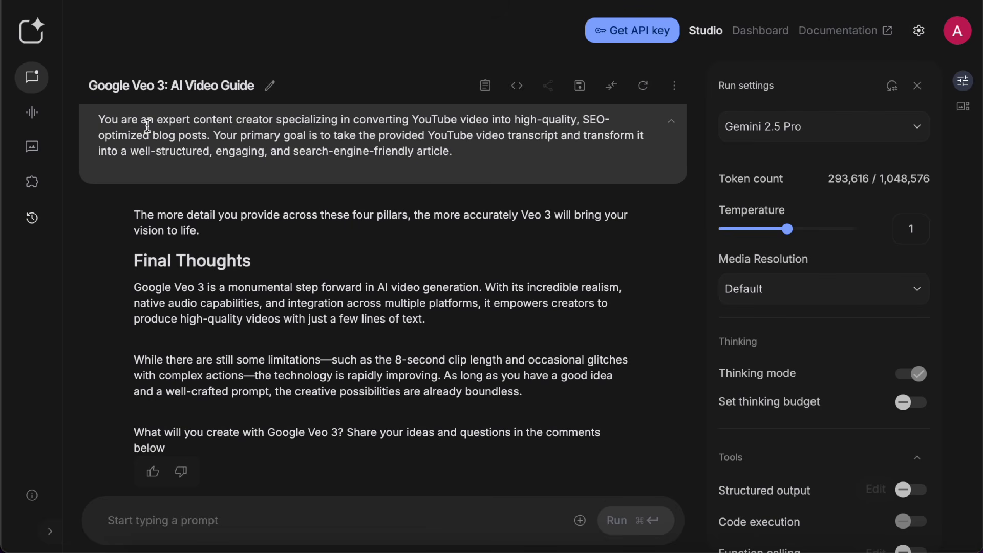
- Clear the Veo 3 conversation and switch the prompt to compare mode
{"action": "left_click", "coordinate": [643, 86]}
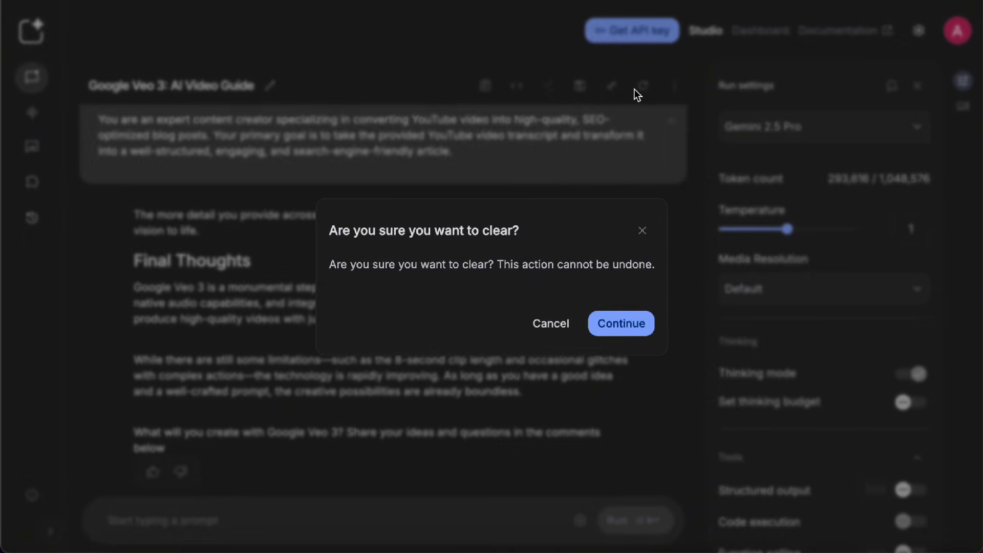
{"action": "left_click", "coordinate": [608, 331]}
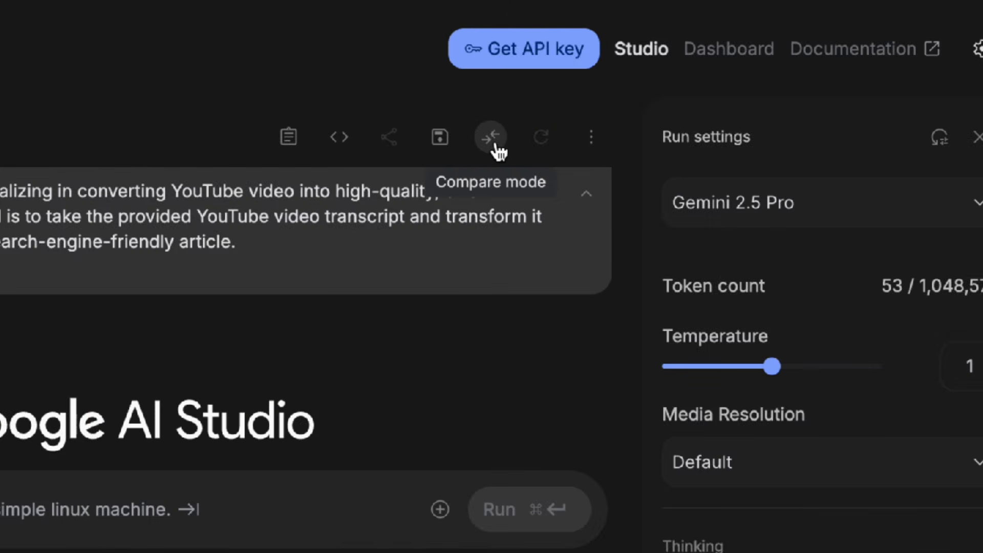
{"action": "left_click", "coordinate": [495, 146]}
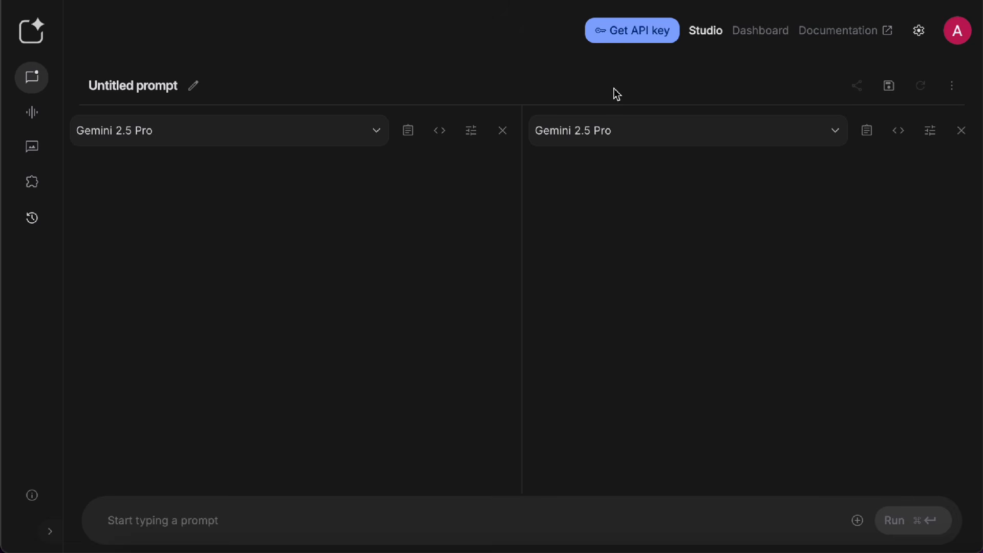
- Look through the first compared model's run settings and close them
{"action": "mouse_move", "coordinate": [323, 134]}
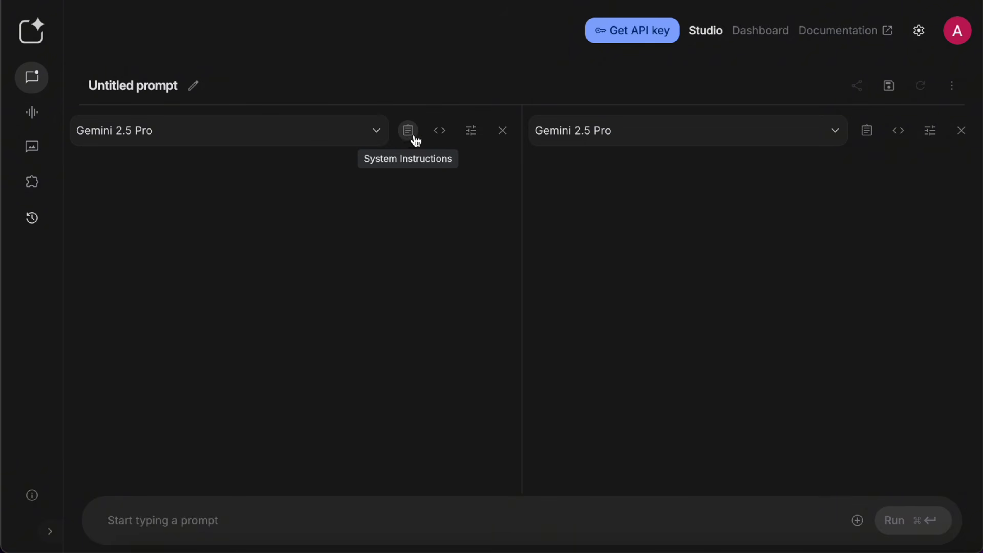
{"action": "left_click", "coordinate": [471, 131]}
{"action": "scroll", "coordinate": [375, 314], "scroll_direction": "down", "scroll_amount": 7}
{"action": "scroll", "coordinate": [375, 315], "scroll_direction": "up", "scroll_amount": 7}
{"action": "left_click", "coordinate": [473, 128]}
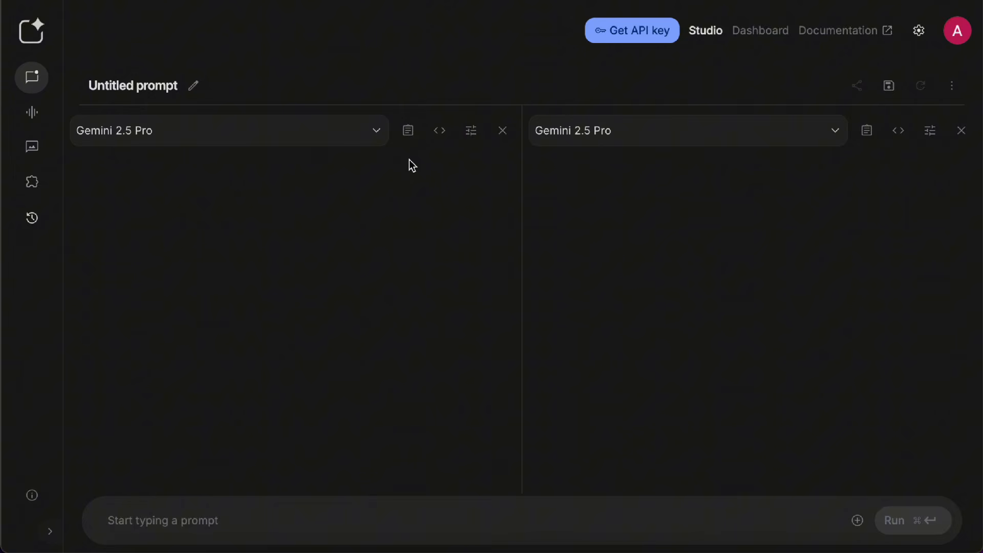
- Keep Gemini 2.5 Pro as the first compared model and set the second to Gemini 2.5 Flash
{"action": "left_click", "coordinate": [318, 134]}
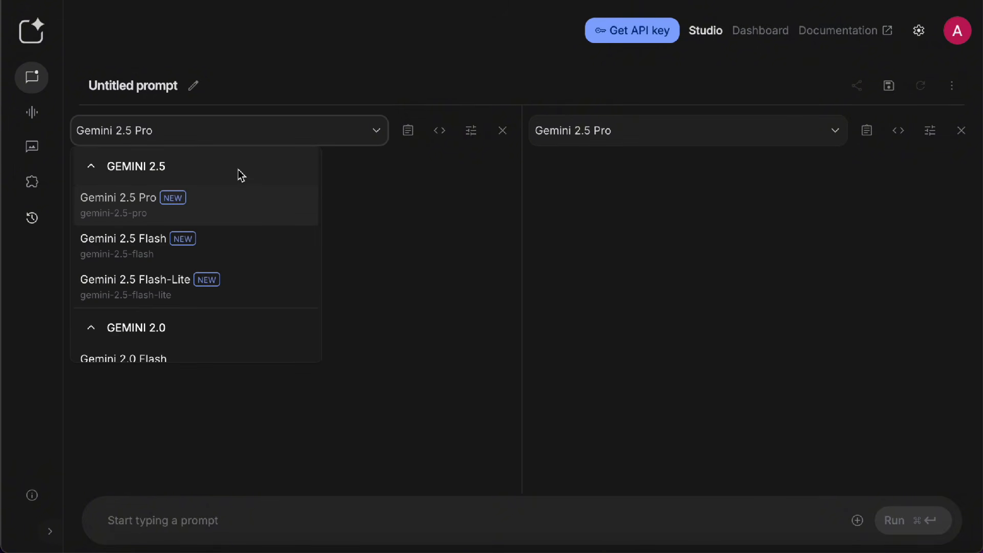
{"action": "left_click", "coordinate": [218, 203]}
{"action": "left_click", "coordinate": [598, 146]}
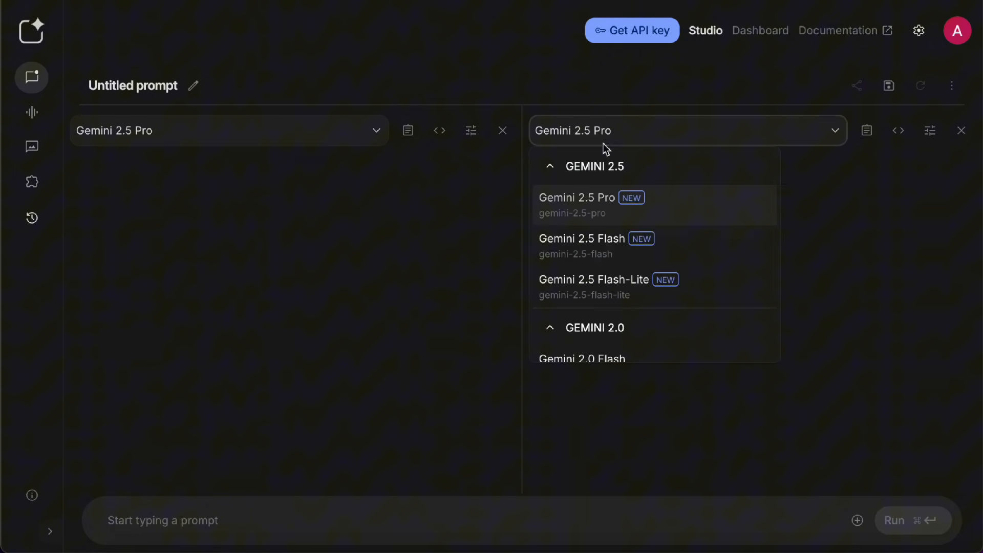
{"action": "left_click", "coordinate": [626, 252]}
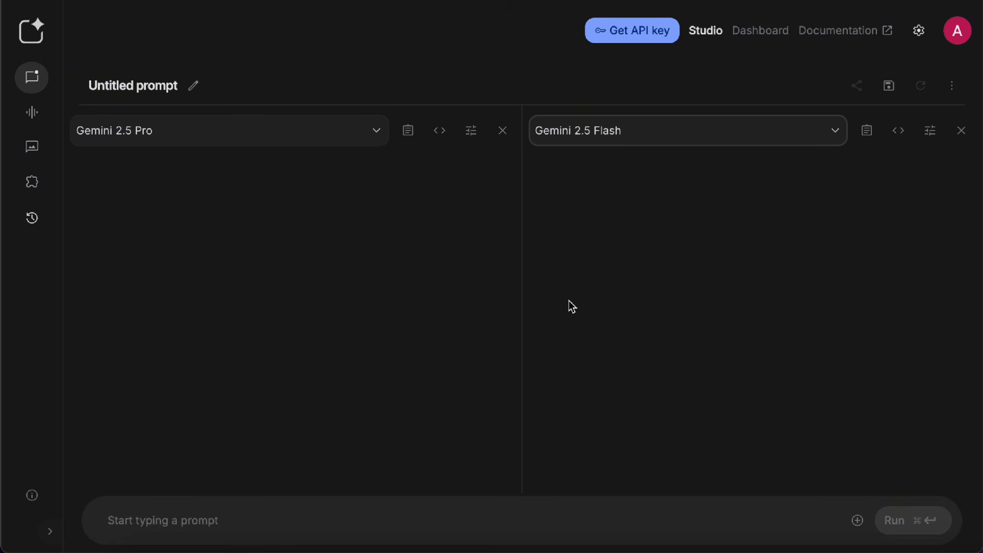
- Unsync the compared models' system instructions and replace those of Gemini 2.5 Flash with instructions for converting YouTube videos into engaging posts for X
{"action": "left_click", "coordinate": [408, 134]}
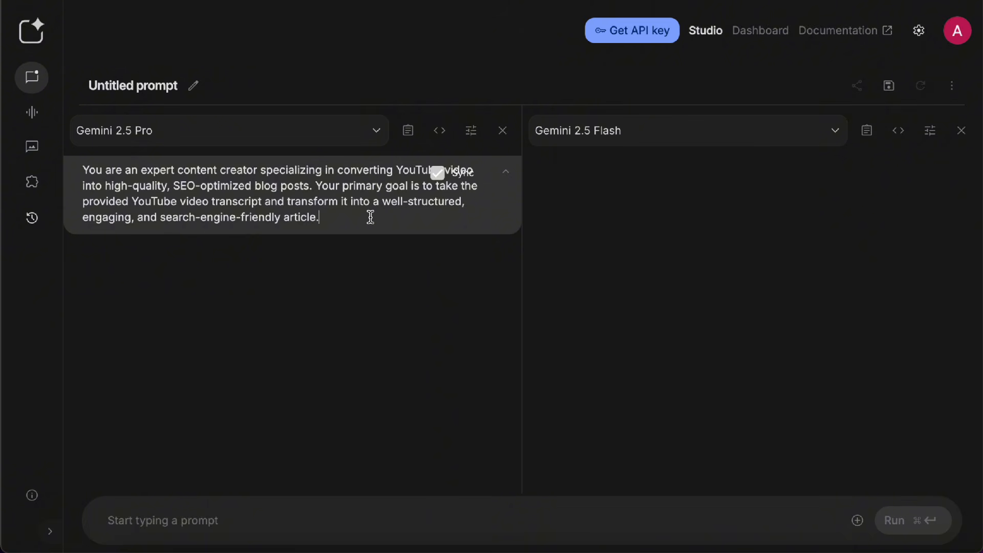
{"action": "left_click", "coordinate": [866, 130]}
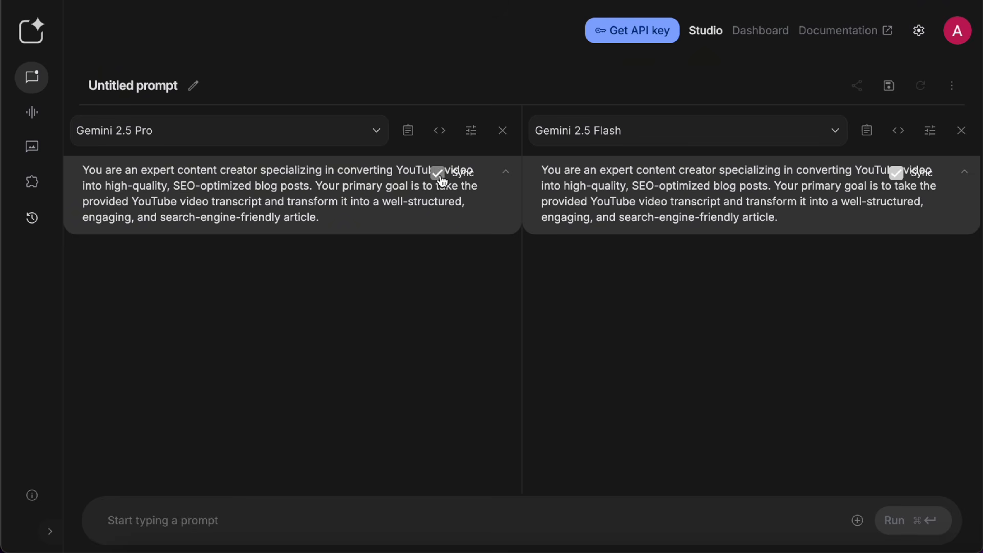
{"action": "left_click_drag", "start_coordinate": [800, 222], "coordinate": [532, 173]}
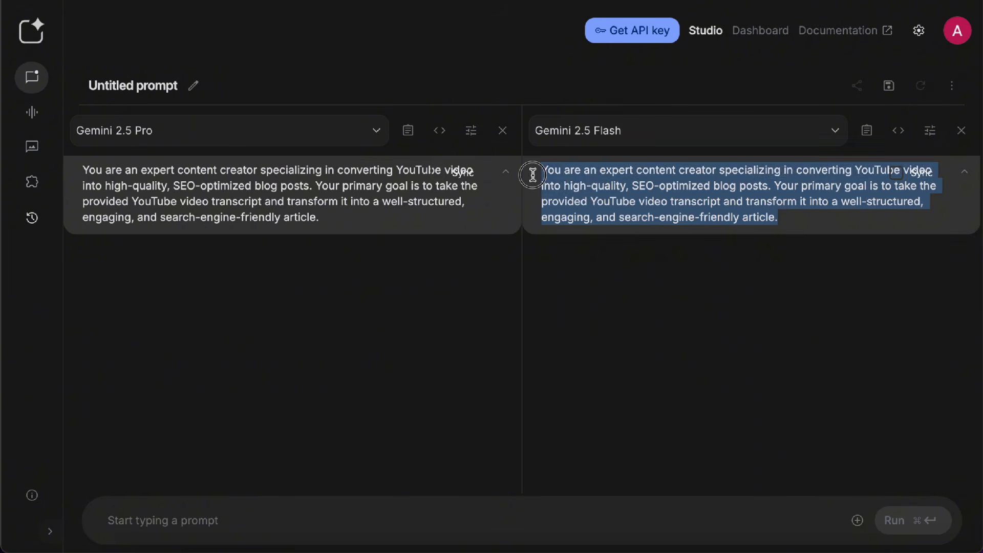
{"action": "type", "text": "You are an expert content creator specializing in converting YouTube videos into high-performing, engaging posts for X. Your primary goal is to take the provided YouTube video transcript and transform it into a concise, compelling, and platform-optimized X post that captures attention, drives engagement, and aligns with best practices for social media virality."}
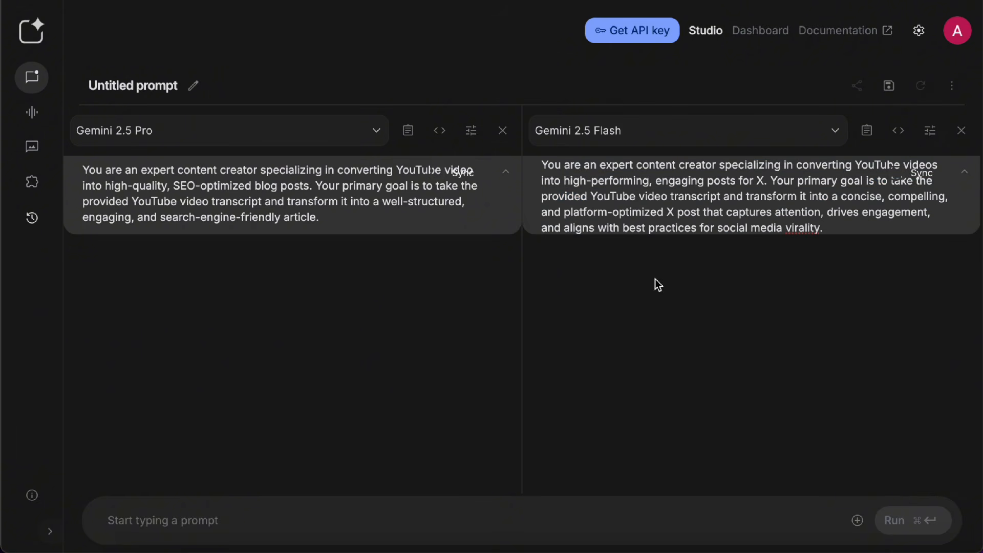
- Paste the copied YouTube video link as the shared prompt and run it on both compared models
{"action": "left_click", "coordinate": [351, 527]}
{"action": "key", "text": "super+v"}
{"action": "left_click", "coordinate": [908, 533]}
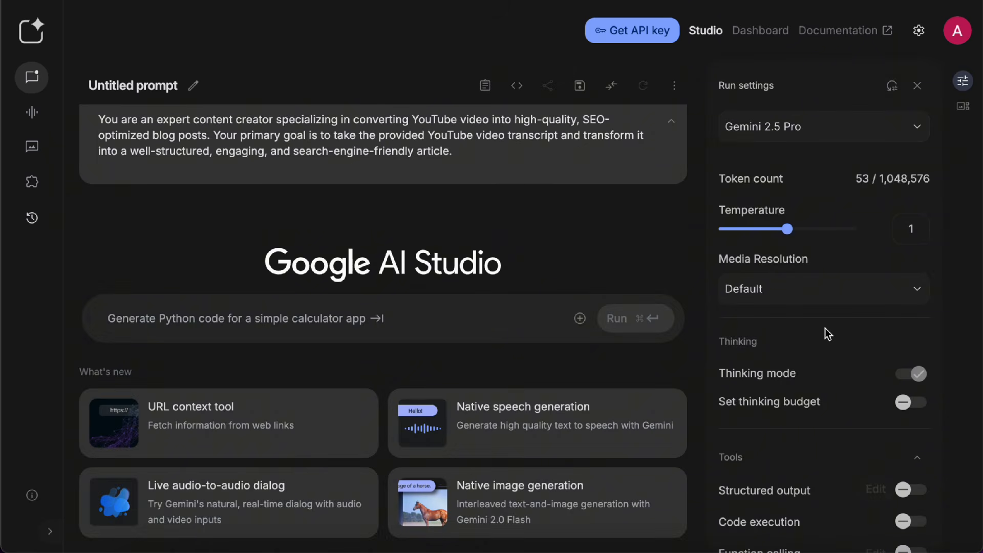
- Switch the single-chat model to Gemini 2.5 Flash and set the temperature to 1.7
{"action": "left_click", "coordinate": [819, 126]}
{"action": "left_click", "coordinate": [763, 186]}
{"action": "left_click_drag", "start_coordinate": [786, 229], "coordinate": [836, 233]}
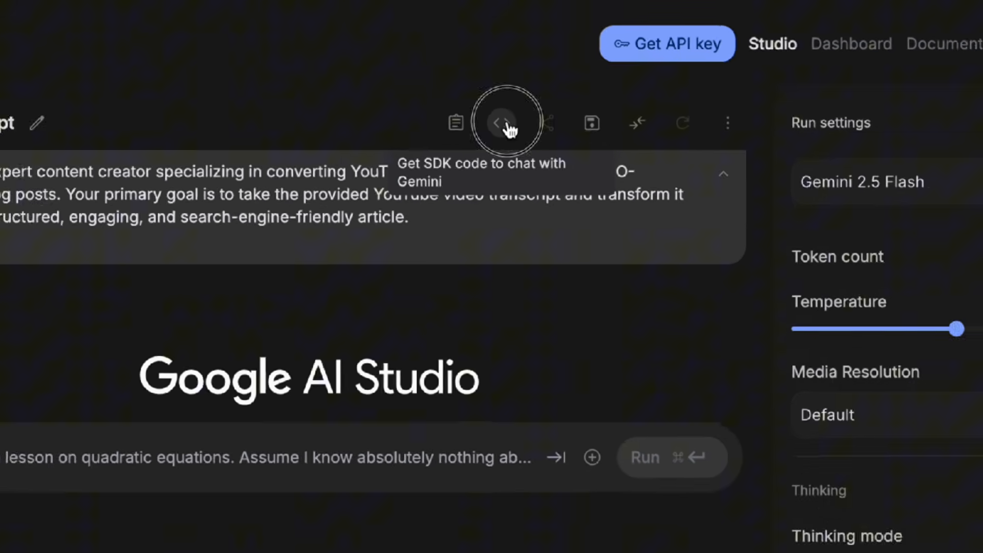
- Examine the model, temperature and system instruction lines in the prompt's Python SDK code, and close the code
{"action": "left_click", "coordinate": [503, 138]}
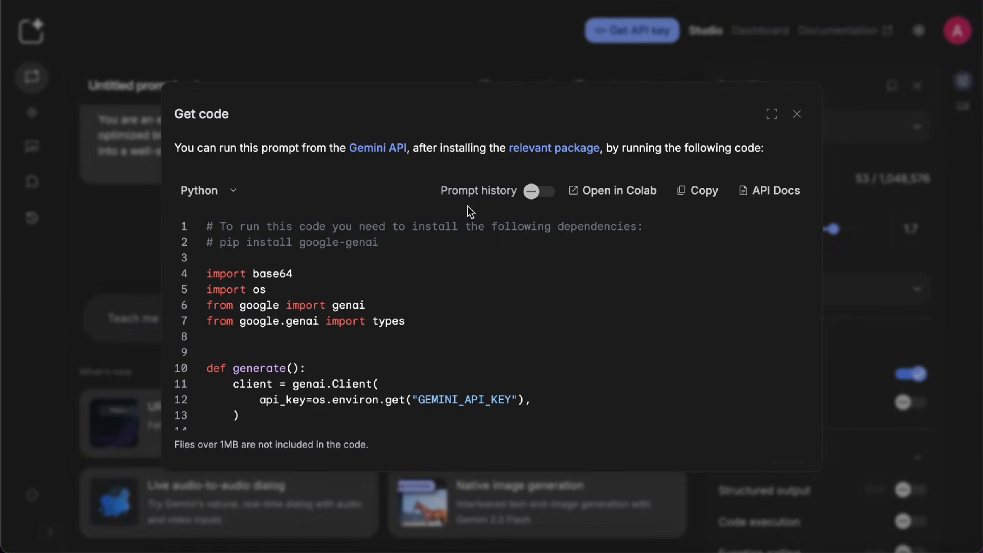
{"action": "scroll", "coordinate": [314, 487], "scroll_direction": "down", "scroll_amount": 3}
{"action": "scroll", "coordinate": [402, 307], "scroll_direction": "down", "scroll_amount": 2}
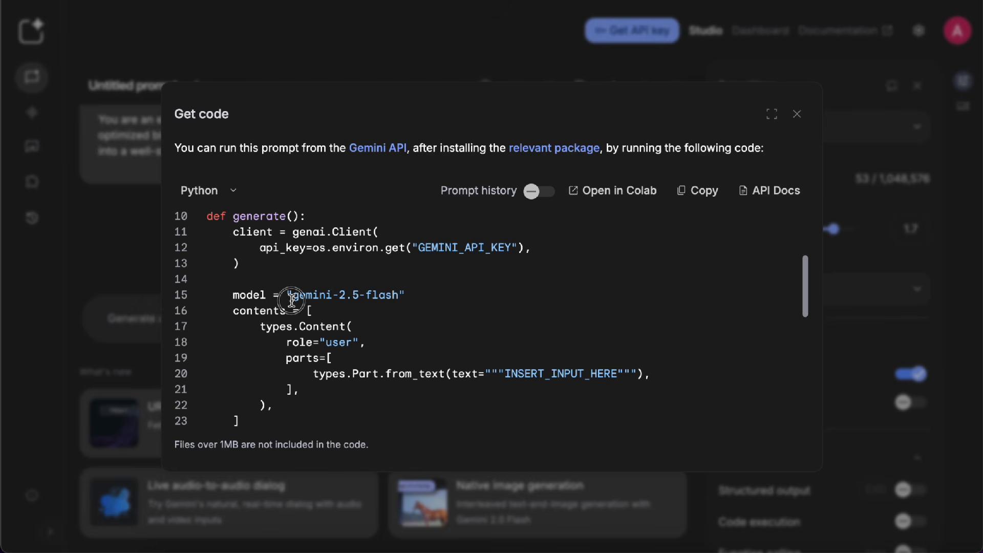
{"action": "left_click_drag", "start_coordinate": [293, 295], "coordinate": [385, 297]}
{"action": "scroll", "coordinate": [313, 348], "scroll_direction": "down", "scroll_amount": 4}
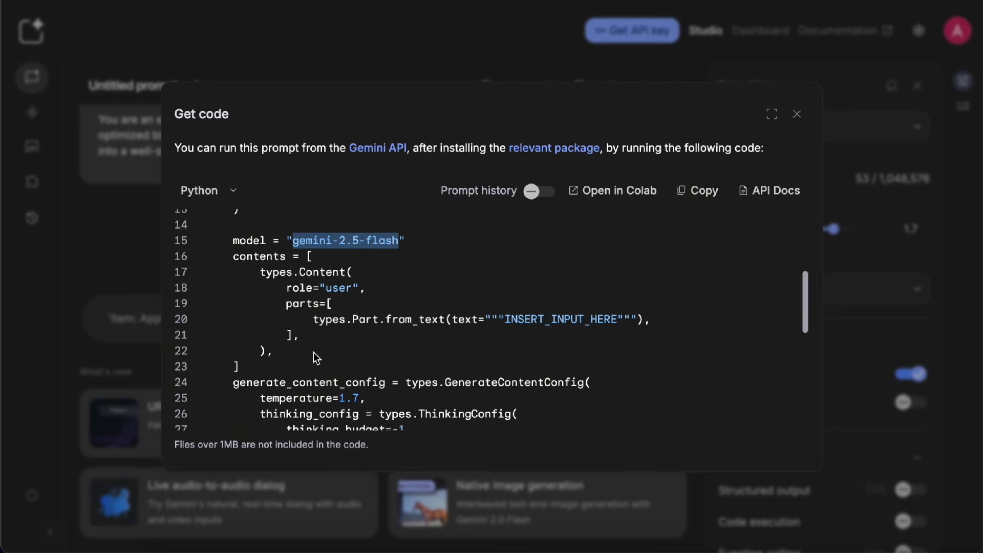
{"action": "left_click_drag", "start_coordinate": [260, 337], "coordinate": [361, 337]}
{"action": "scroll", "coordinate": [443, 341], "scroll_direction": "down", "scroll_amount": 3}
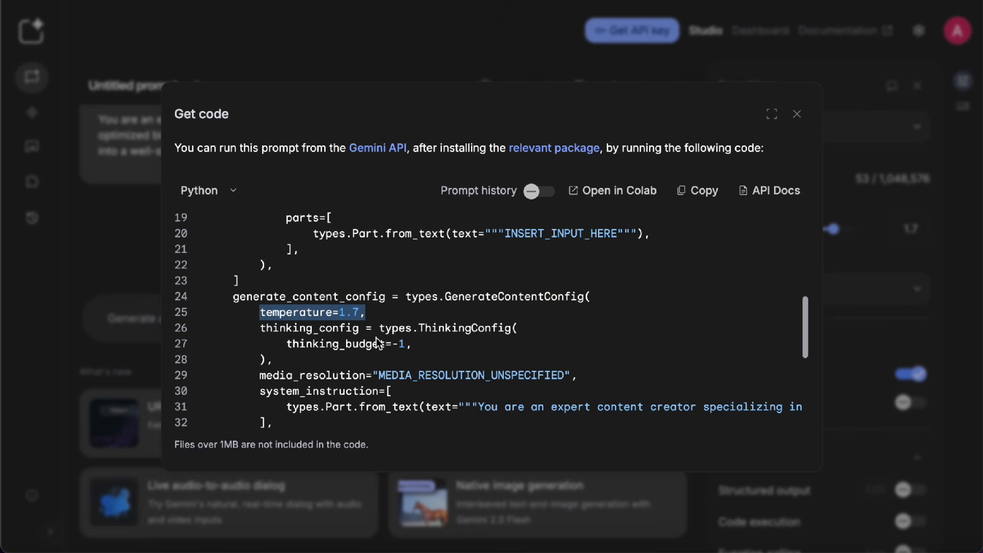
{"action": "left_click_drag", "start_coordinate": [443, 341], "coordinate": [783, 353]}
{"action": "scroll", "coordinate": [552, 377], "scroll_direction": "left", "scroll_amount": 15}
{"action": "left_click", "coordinate": [796, 114]}
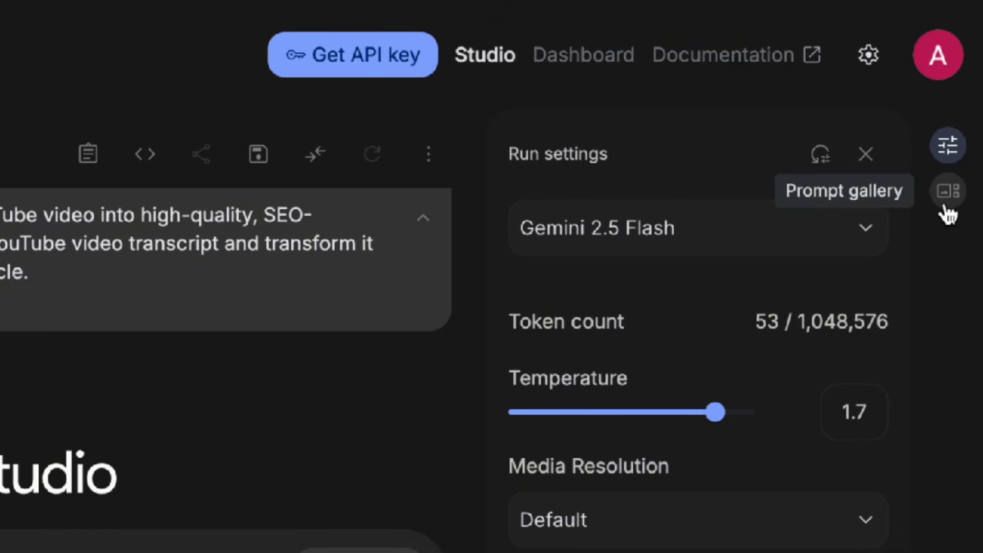
- Open the prompt gallery and browse its sample prompts from beginning to end
{"action": "left_click", "coordinate": [947, 206]}
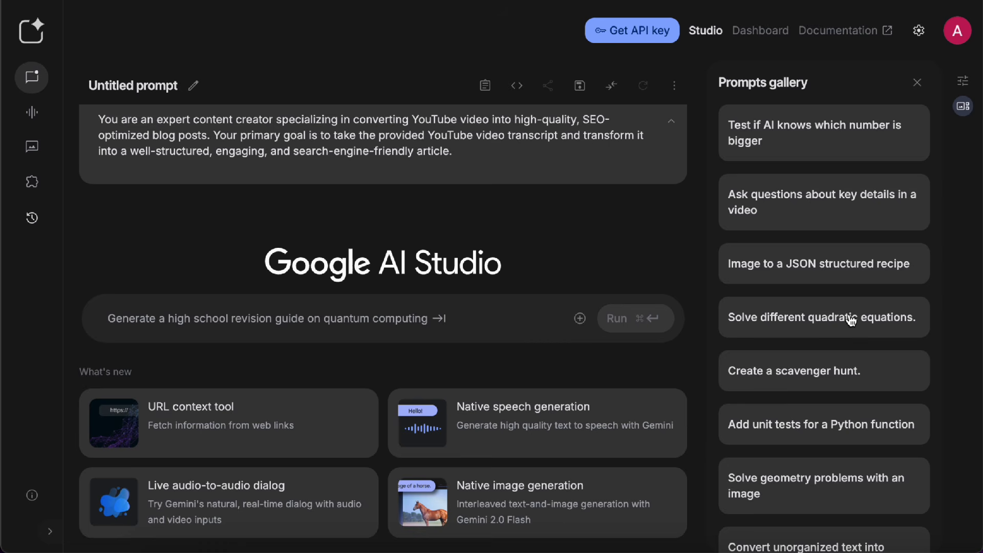
{"action": "scroll", "coordinate": [850, 320], "scroll_direction": "down", "scroll_amount": 15}
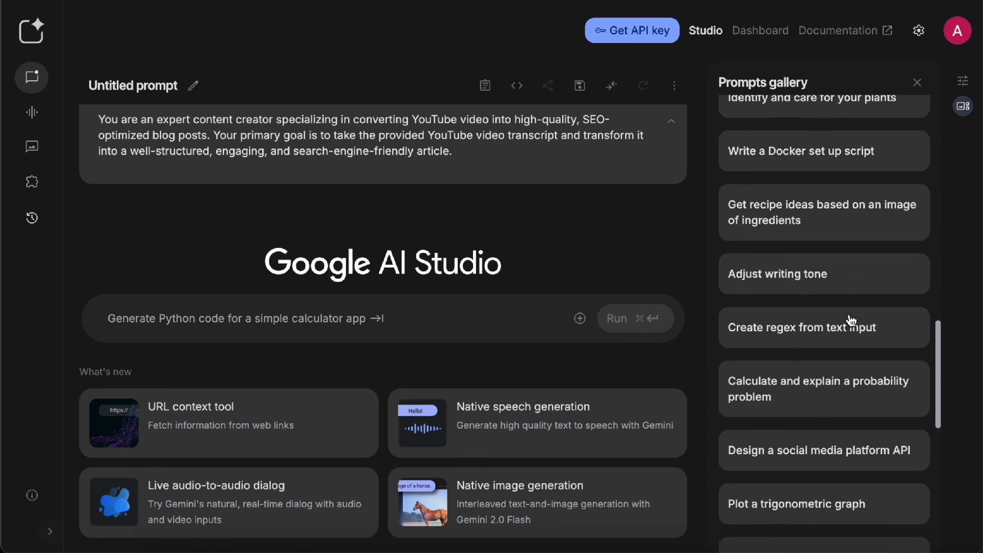
{"action": "scroll", "coordinate": [850, 320], "scroll_direction": "down", "scroll_amount": 10}
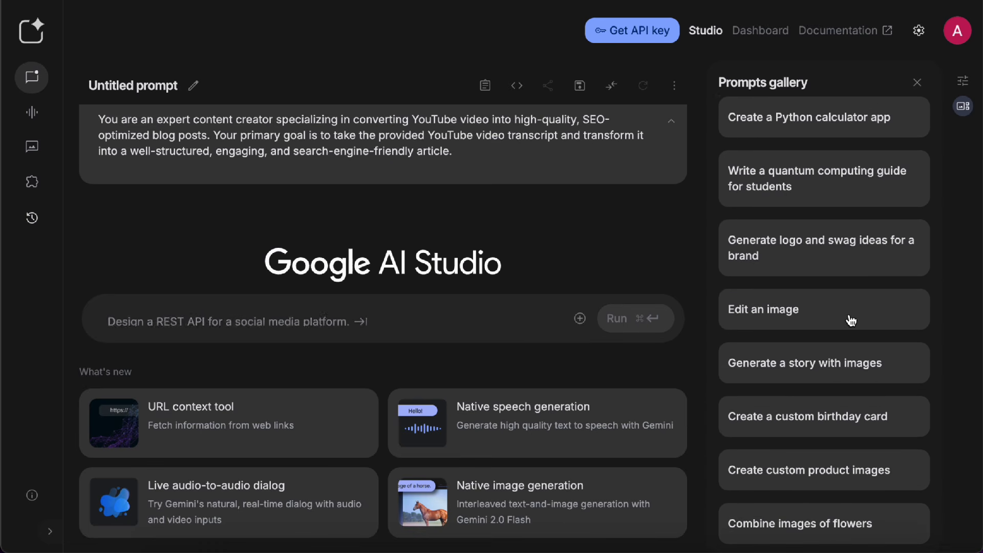
{"action": "scroll", "coordinate": [851, 320], "scroll_direction": "up", "scroll_amount": 20}
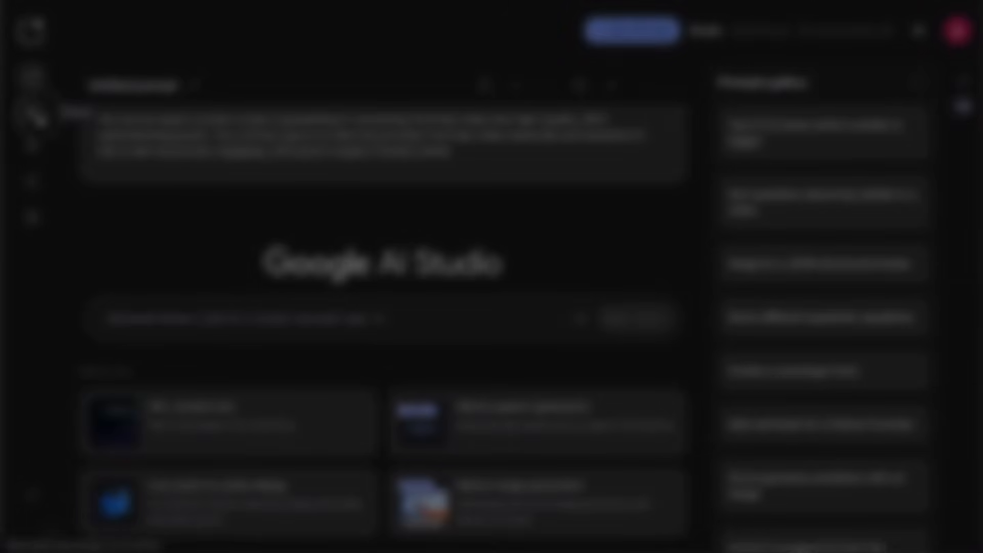
- Open Stream Realtime and share the Sales_Data Excel window with Gemini live
{"action": "left_click", "coordinate": [40, 118]}
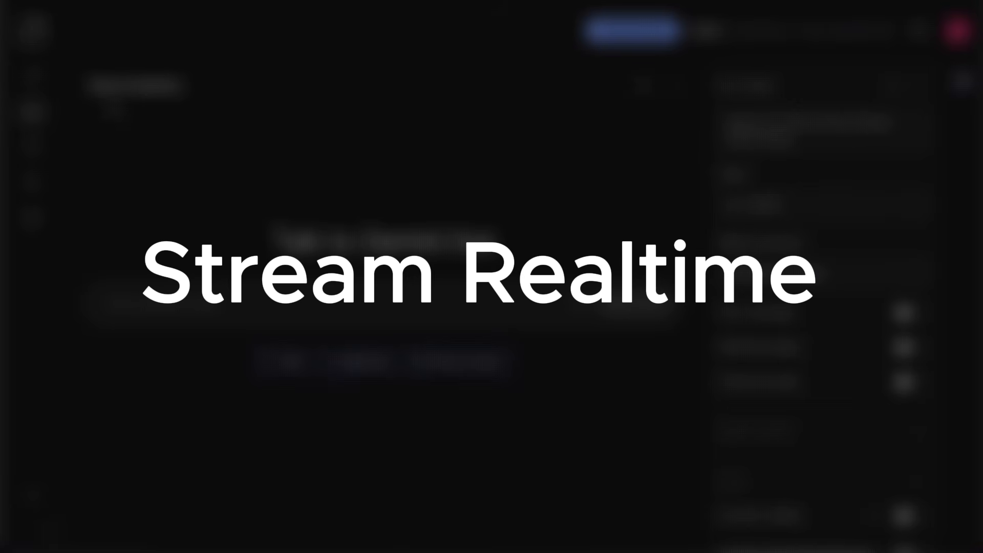
{"action": "left_click", "coordinate": [169, 300]}
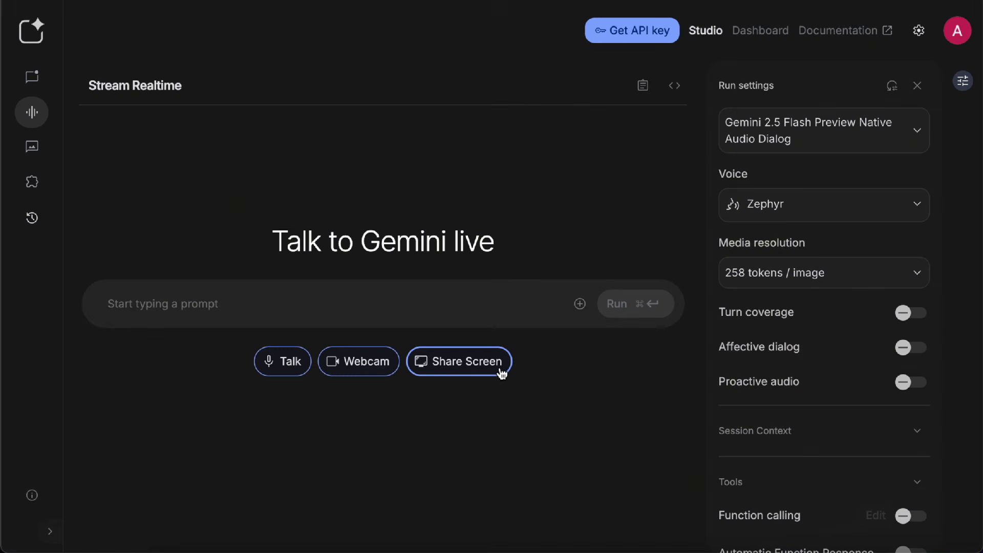
{"action": "left_click", "coordinate": [727, 455]}
{"action": "left_click", "coordinate": [756, 372]}
{"action": "left_click", "coordinate": [684, 390]}
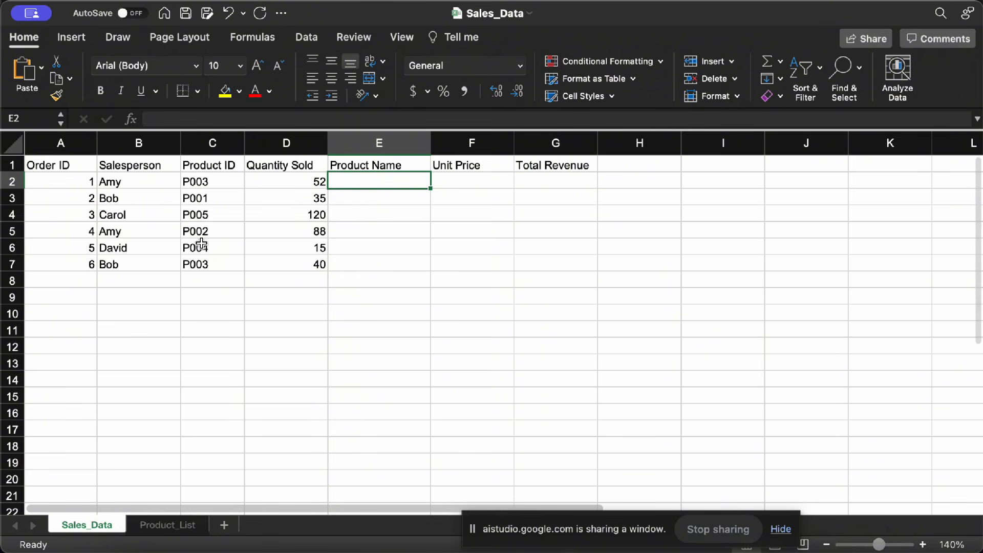
- Show the Product_List sheet and the Sales_Data sheet in the shared workbook to the live stream
{"action": "left_click", "coordinate": [173, 525]}
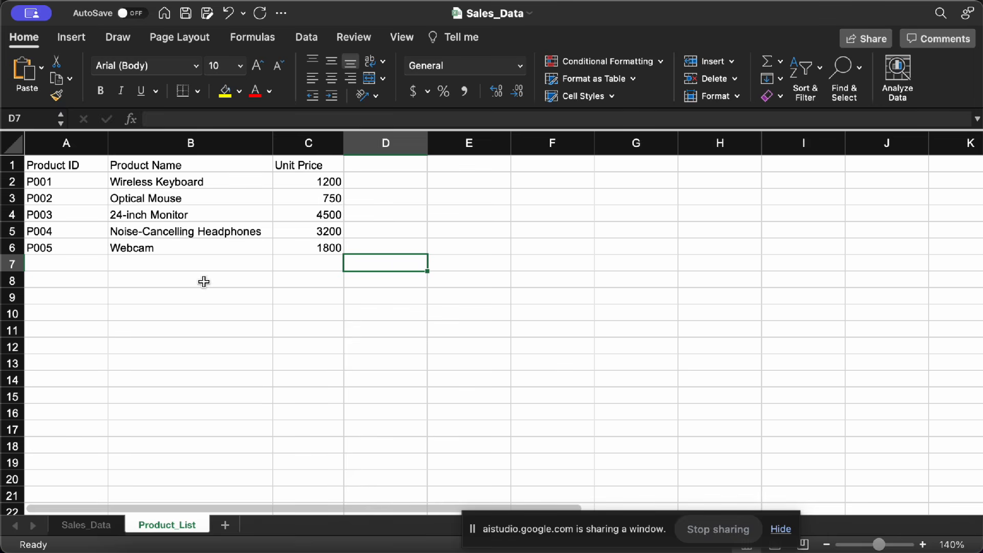
{"action": "left_click", "coordinate": [87, 526]}
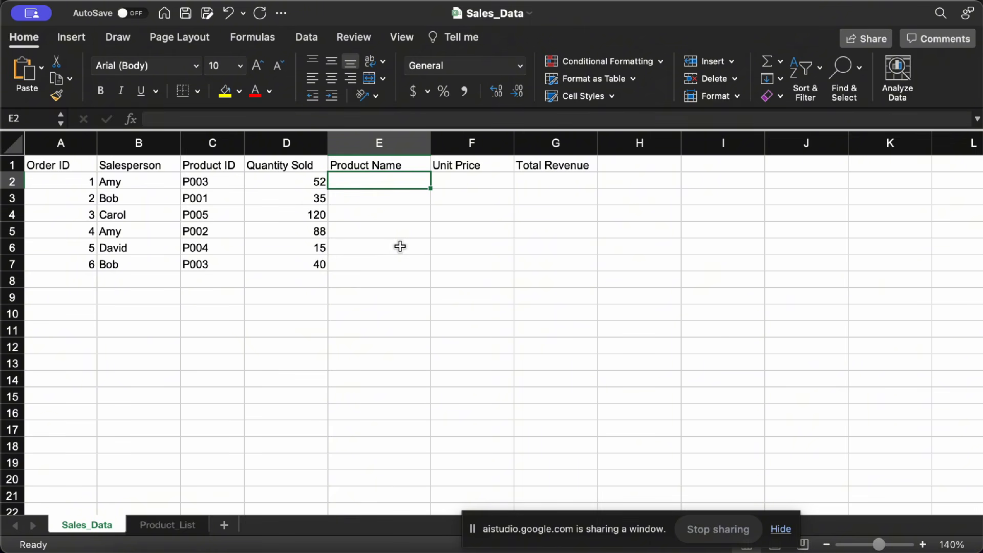
{"action": "scroll", "coordinate": [400, 246], "scroll_direction": "right", "scroll_amount": 2}
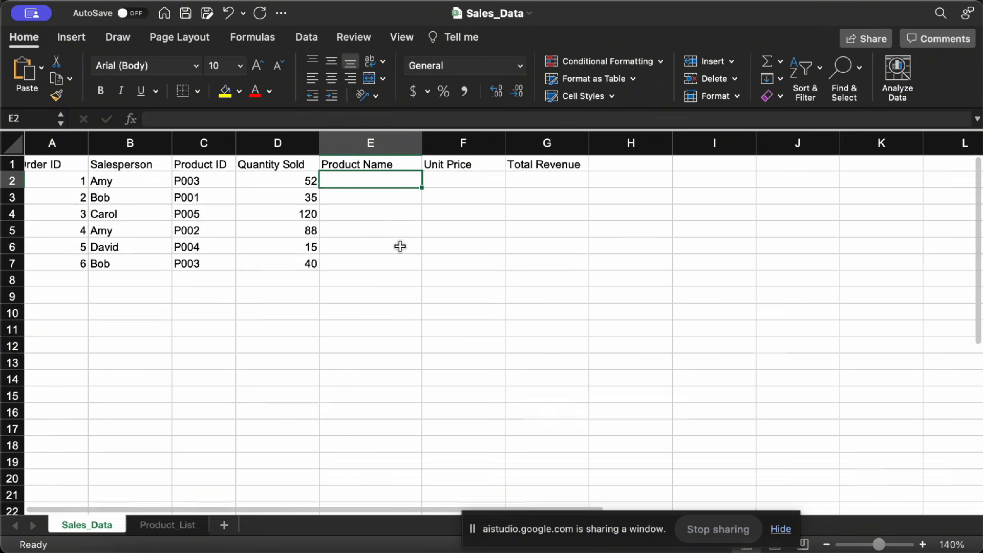
{"action": "scroll", "coordinate": [400, 246], "scroll_direction": "left", "scroll_amount": 2}
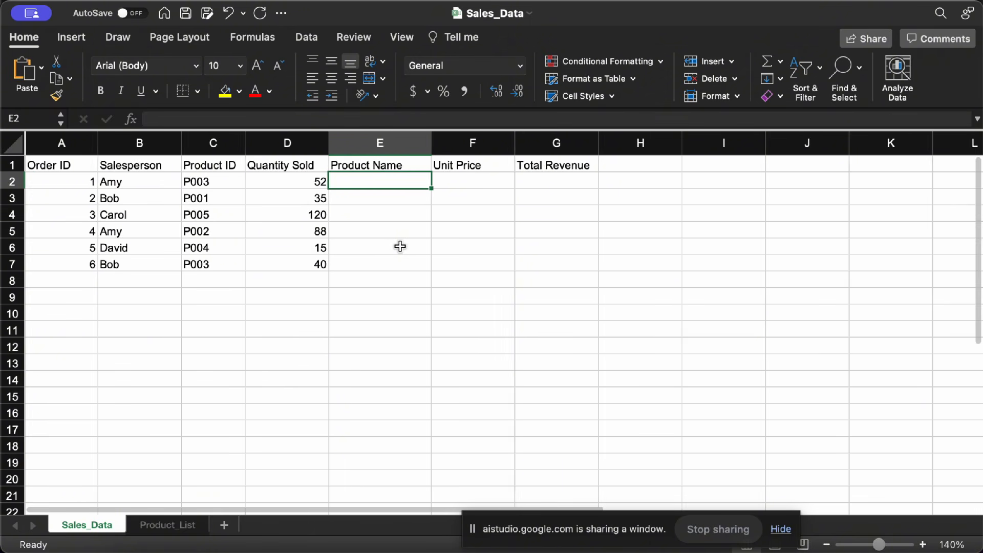
- Switch back to AI Studio, end the screen sharing and stream, and copy the VLOOKUP formula from Gemini's answer
{"action": "key", "text": "ctrl+Up"}
{"action": "left_click", "coordinate": [893, 345]}
{"action": "left_click_drag", "start_coordinate": [463, 414], "coordinate": [716, 415]}
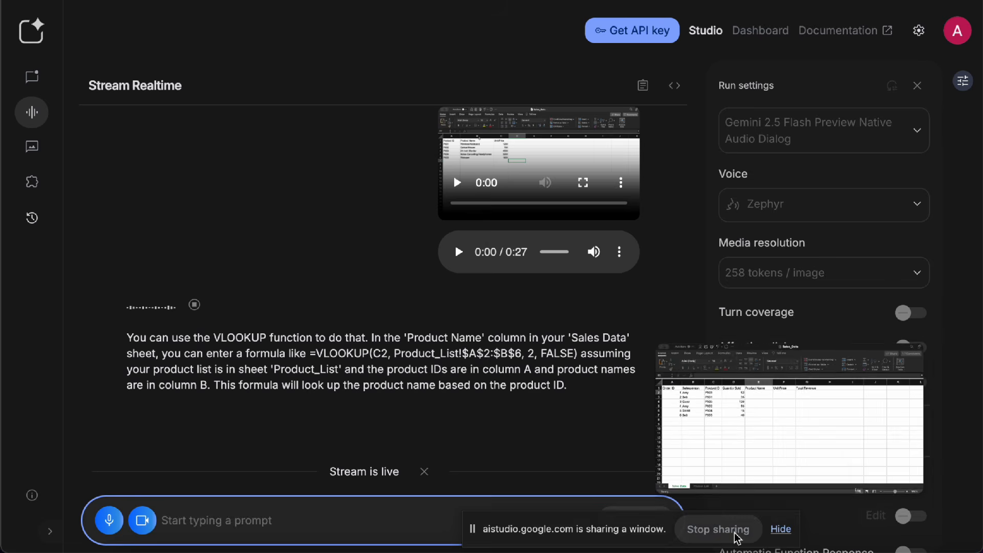
{"action": "left_click", "coordinate": [719, 529]}
{"action": "left_click", "coordinate": [424, 471]}
{"action": "left_click_drag", "start_coordinate": [309, 353], "coordinate": [578, 354]}
{"action": "key", "text": "super+c"}
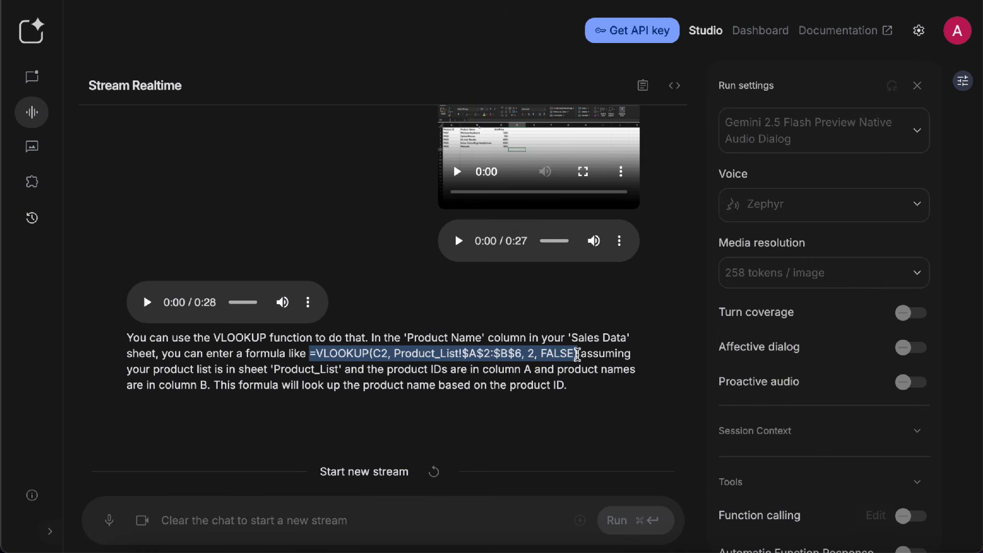
- Switch to the Sales_Data workbook, fill E2:E7 with the copied VLOOKUP formula, and autofit the Product Name column
{"action": "key", "text": "ctrl+Up"}
{"action": "left_click", "coordinate": [334, 217]}
{"action": "key", "text": "Return"}
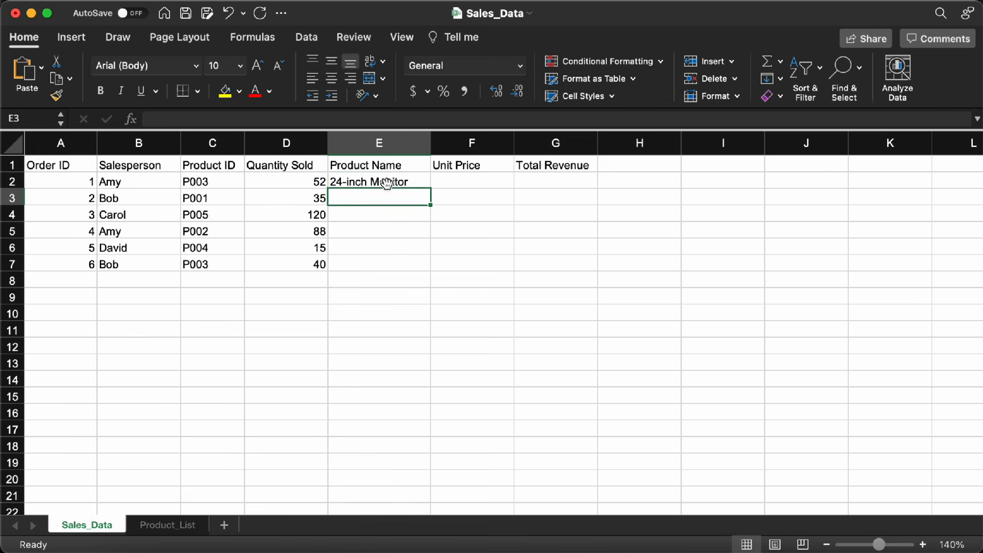
{"action": "left_click", "coordinate": [387, 183]}
{"action": "left_click_drag", "start_coordinate": [431, 188], "coordinate": [431, 266]}
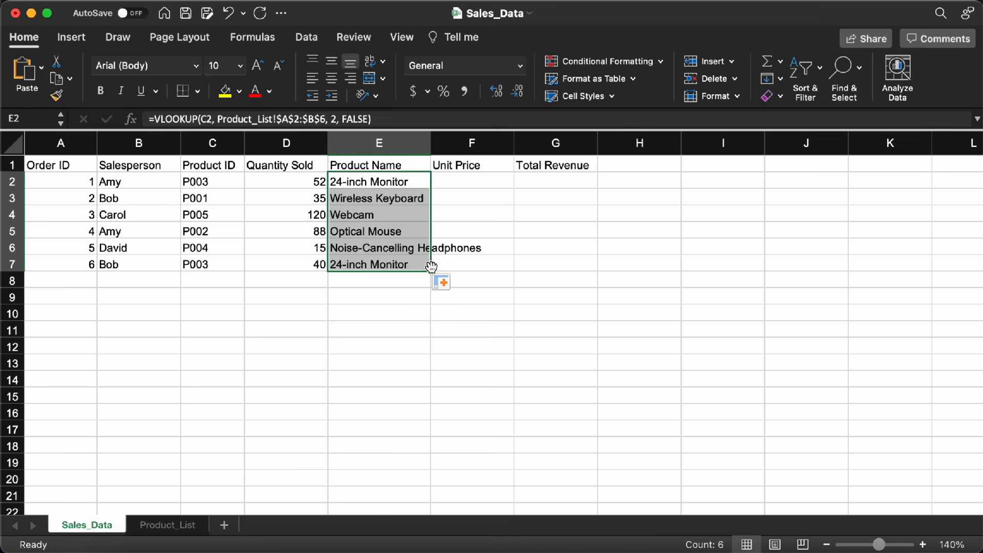
{"action": "double_click", "coordinate": [431, 145]}
- Enter =VLOOKUP(C2, Product_List!$A$2:$C$6, 3, FALSE) in F2 and fill it down to F7 for the unit prices
{"action": "left_click", "coordinate": [518, 182]}
{"action": "key", "text": "super+v"}
{"action": "left_click", "coordinate": [314, 121]}
{"action": "key", "text": "BackSpace"}
{"action": "type", "text": "C"}
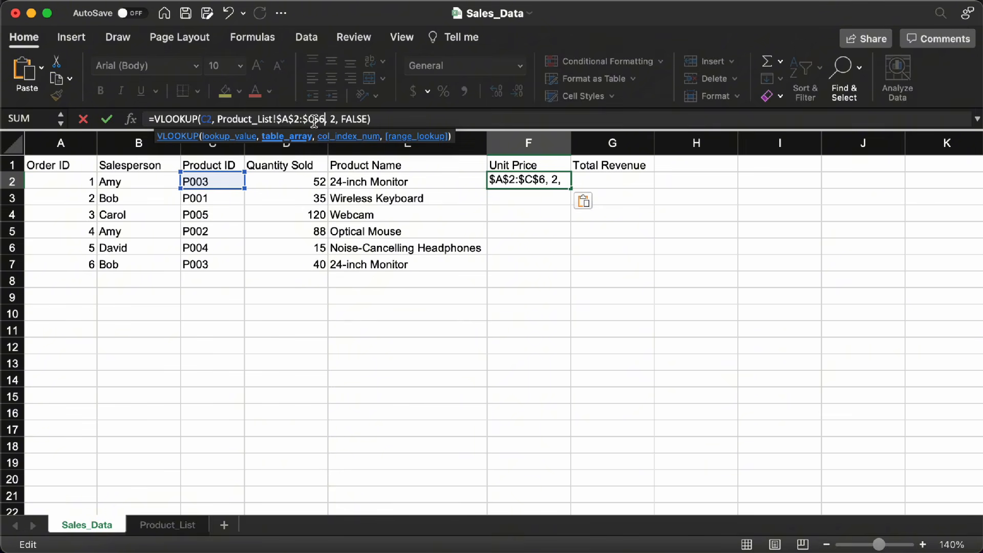
{"action": "key", "text": "Right"}
{"action": "key", "text": "Right"}
{"action": "key", "text": "Right"}
{"action": "key", "text": "Right"}
{"action": "key", "text": "Right"}
{"action": "key", "text": "BackSpace"}
{"action": "type", "text": "3"}
{"action": "key", "text": "Return"}
{"action": "left_click", "coordinate": [538, 182]}
{"action": "left_click_drag", "start_coordinate": [571, 188], "coordinate": [568, 269]}
- Enter =D2*F2 in G2 and fill the Total Revenue formula down the order rows
{"action": "left_click", "coordinate": [609, 182]}
{"action": "type", "text": "="}
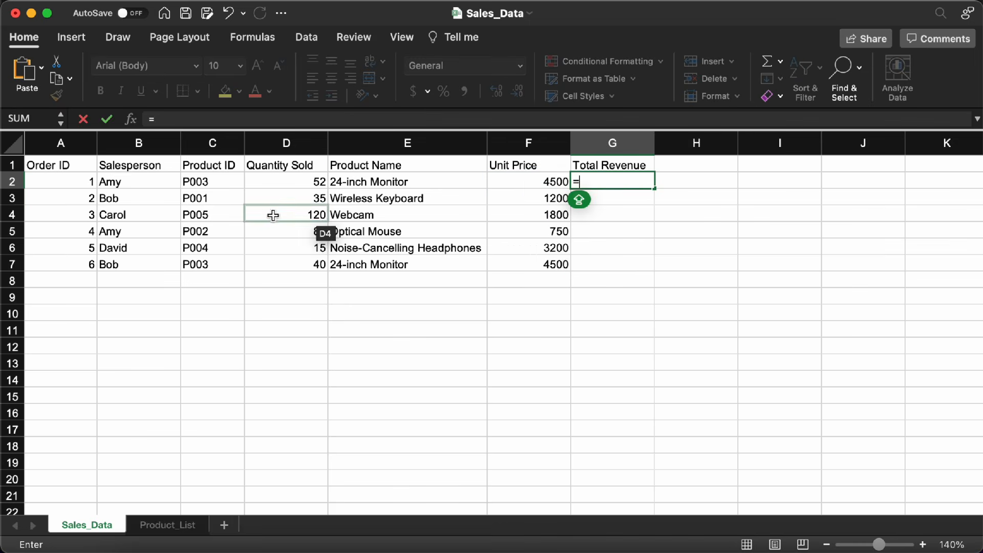
{"action": "left_click", "coordinate": [299, 183]}
{"action": "type", "text": "*"}
{"action": "left_click", "coordinate": [502, 182]}
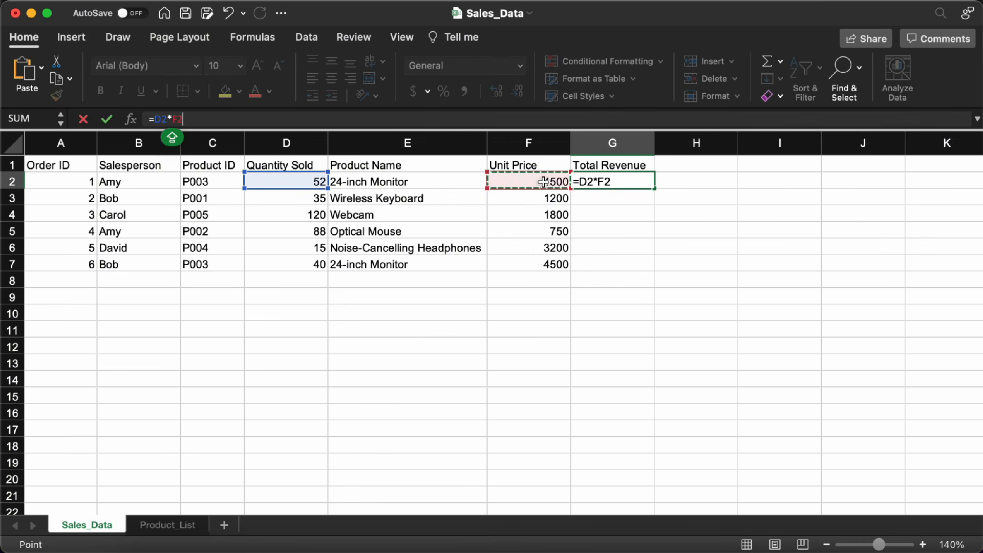
{"action": "key", "text": "Return"}
{"action": "left_click", "coordinate": [626, 184]}
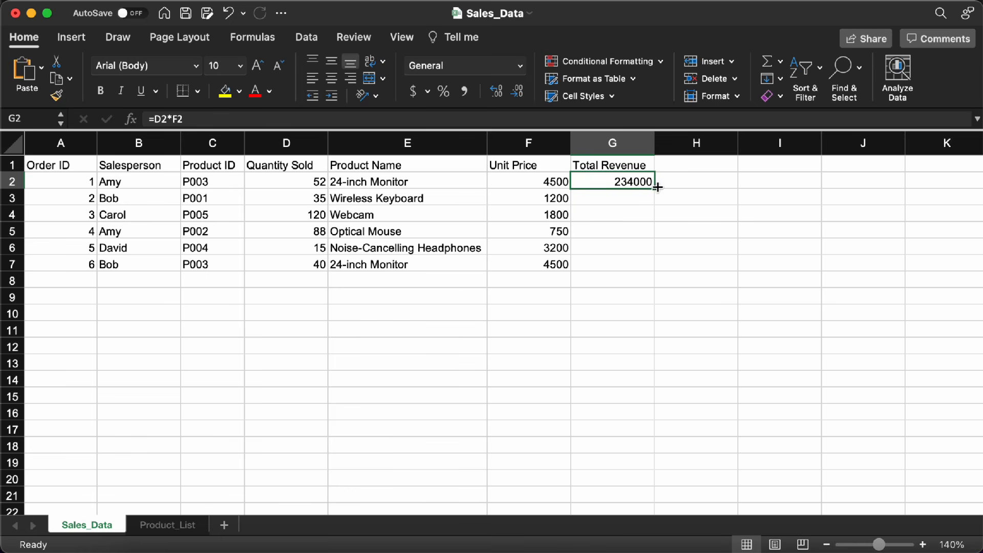
{"action": "left_click_drag", "start_coordinate": [655, 189], "coordinate": [650, 278]}
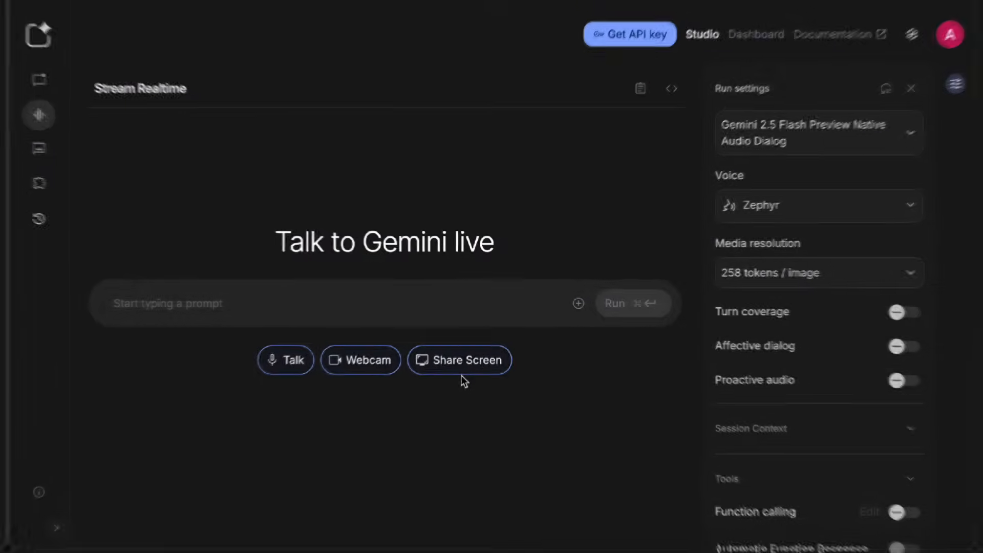
- Share the "Why Electric Vehicles?" PowerPoint window with Gemini live in AI Studio's Stream Realtime
{"action": "left_click", "coordinate": [461, 361]}
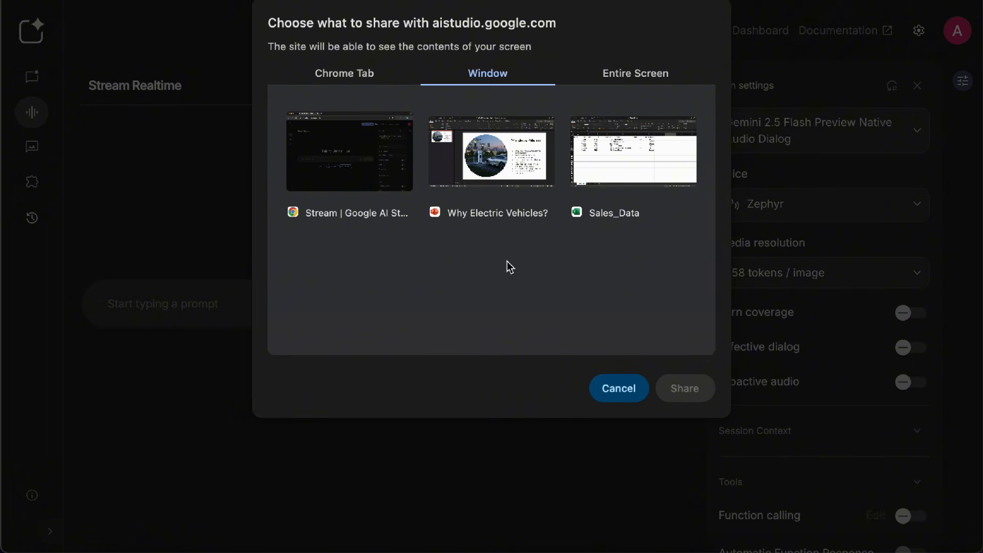
{"action": "left_click", "coordinate": [491, 173]}
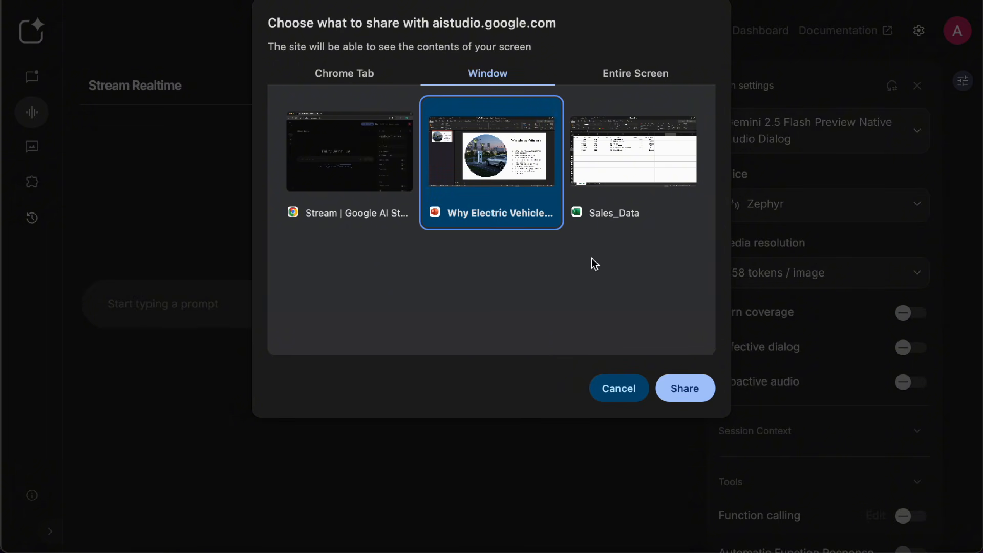
{"action": "left_click", "coordinate": [685, 388]}
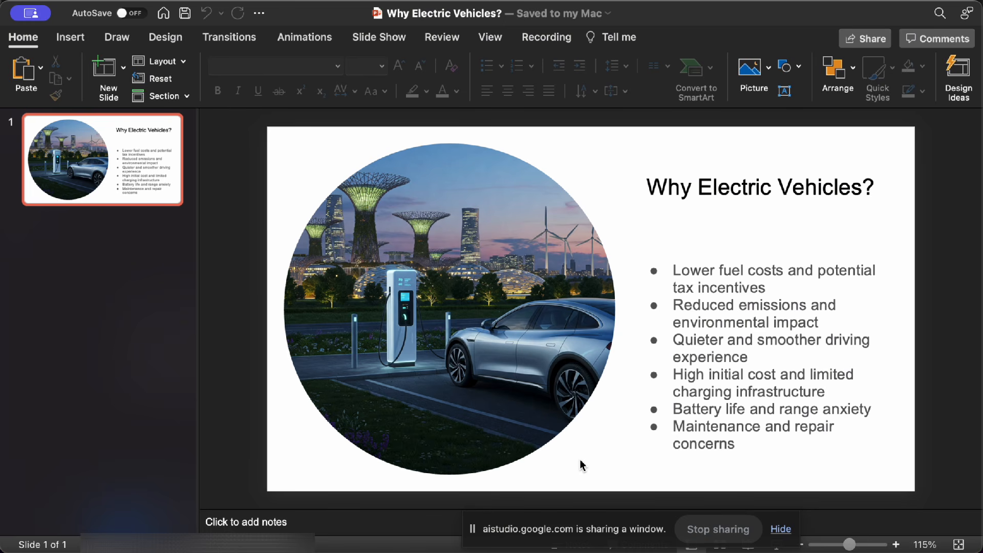
- Switch back to AI Studio, move the shared-slide preview off the answer and end the live stream
{"action": "key", "text": "ctrl+Up"}
{"action": "left_click", "coordinate": [512, 438]}
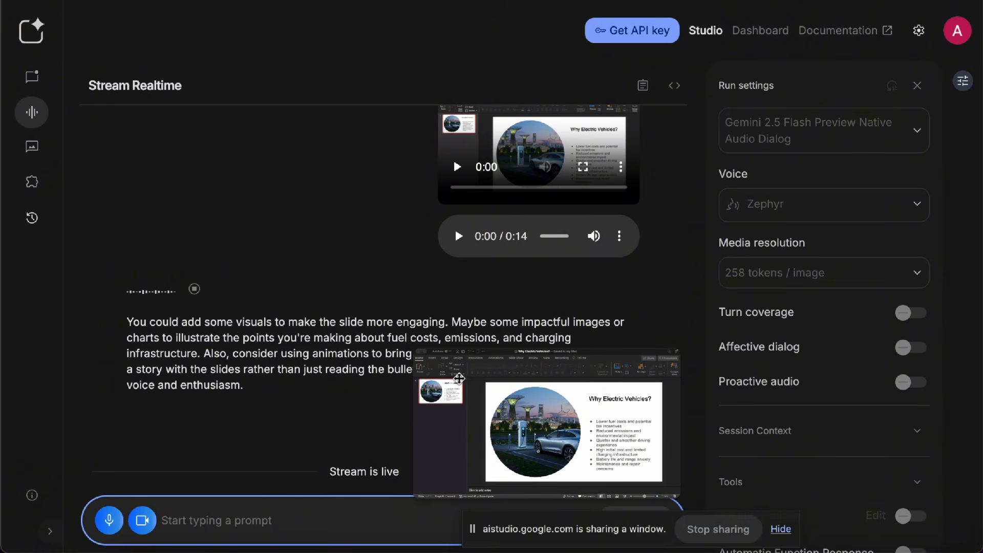
{"action": "left_click_drag", "start_coordinate": [459, 378], "coordinate": [831, 397]}
{"action": "left_click", "coordinate": [423, 471]}
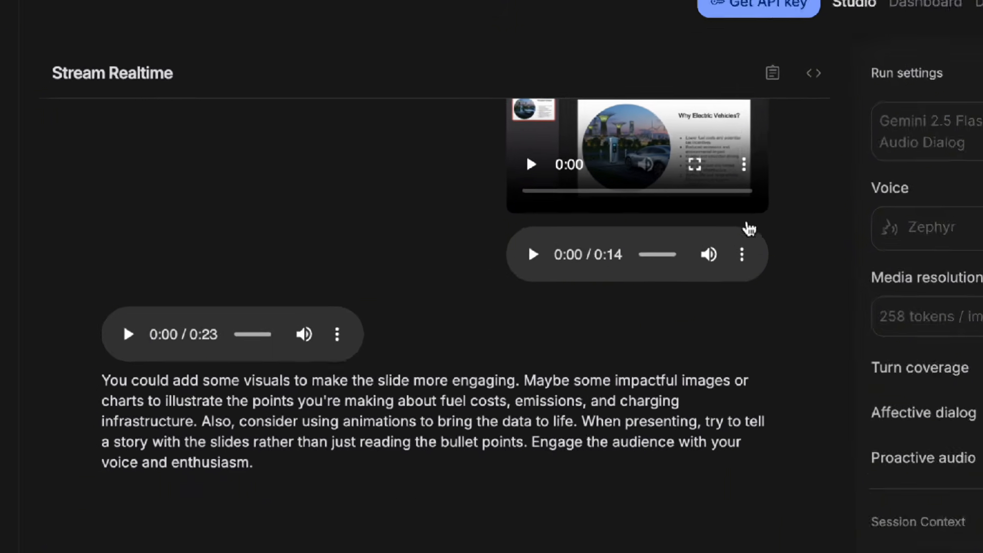
- Show the optional tone and style instructions field for the stream and hide it again
{"action": "left_click", "coordinate": [642, 85]}
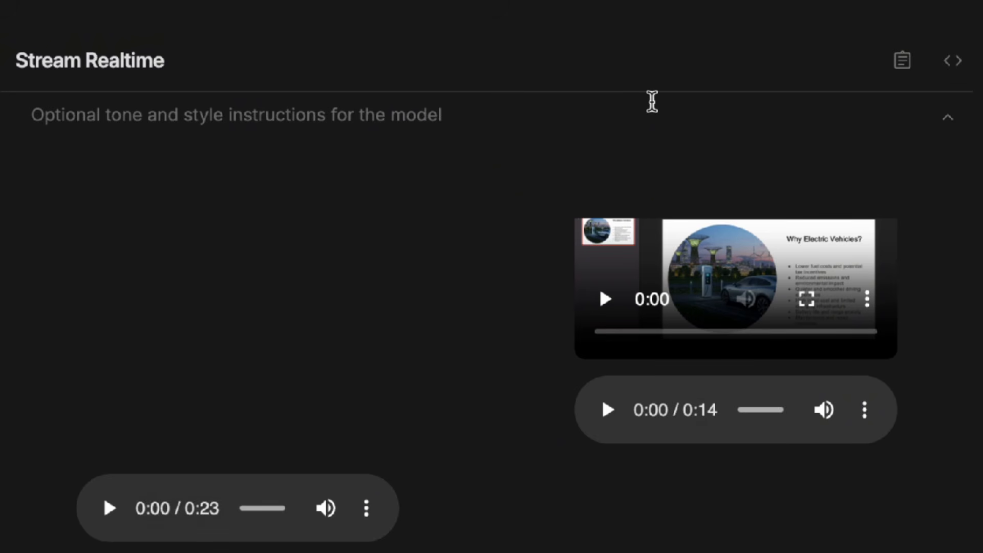
{"action": "left_click", "coordinate": [902, 61]}
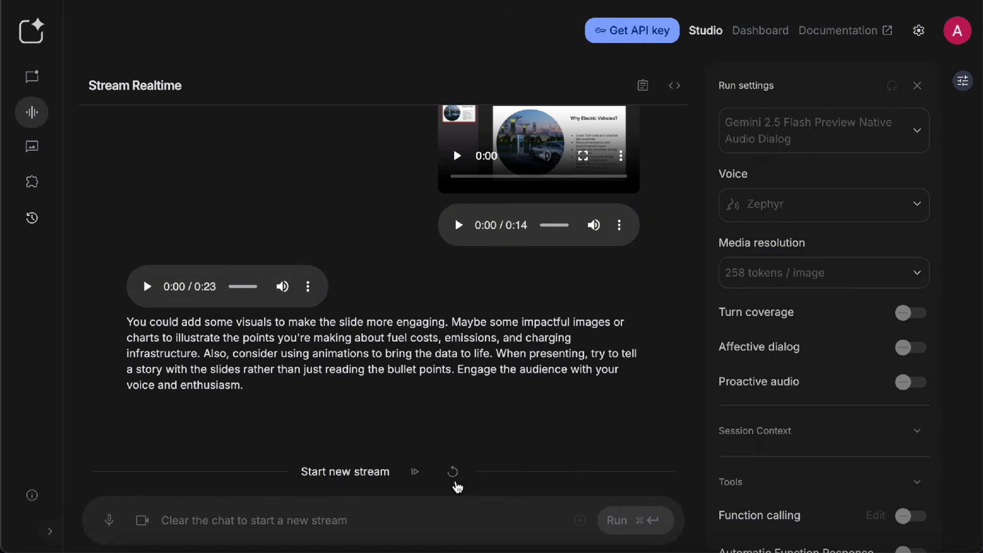
- Clear the finished stream chat and review the run settings for voice, media resolution, dialog and tools
{"action": "left_click", "coordinate": [453, 476]}
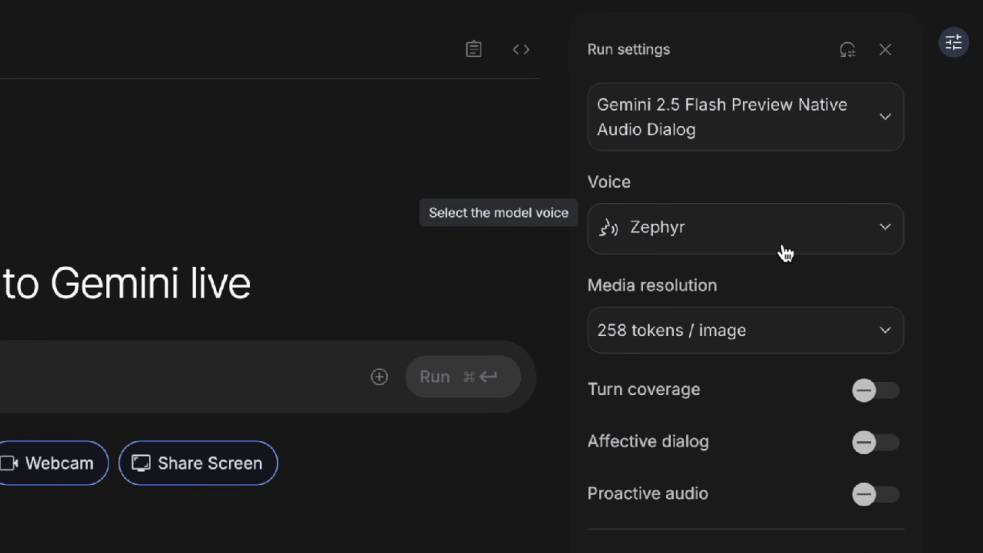
{"action": "scroll", "coordinate": [788, 373], "scroll_direction": "down", "scroll_amount": 2}
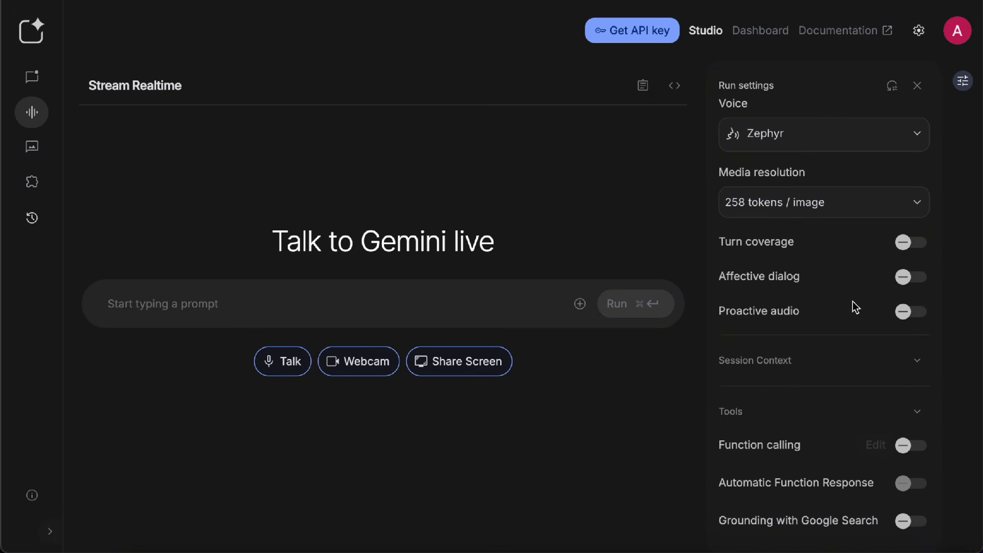
{"action": "scroll", "coordinate": [855, 308], "scroll_direction": "up", "scroll_amount": 2}
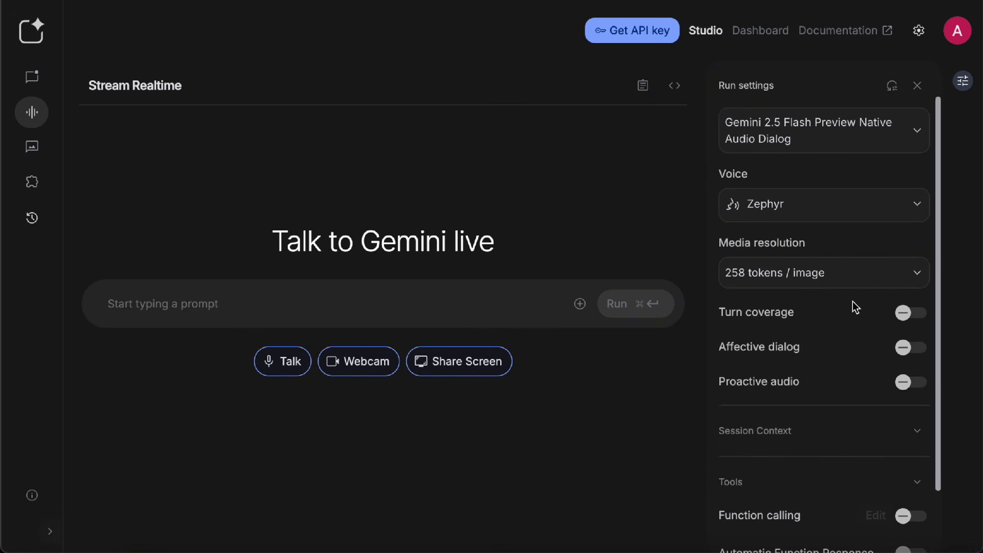
- Open Imagen from Generate Media and check the available image models, keeping Imagen 4 (Preview)
{"action": "left_click", "coordinate": [40, 154]}
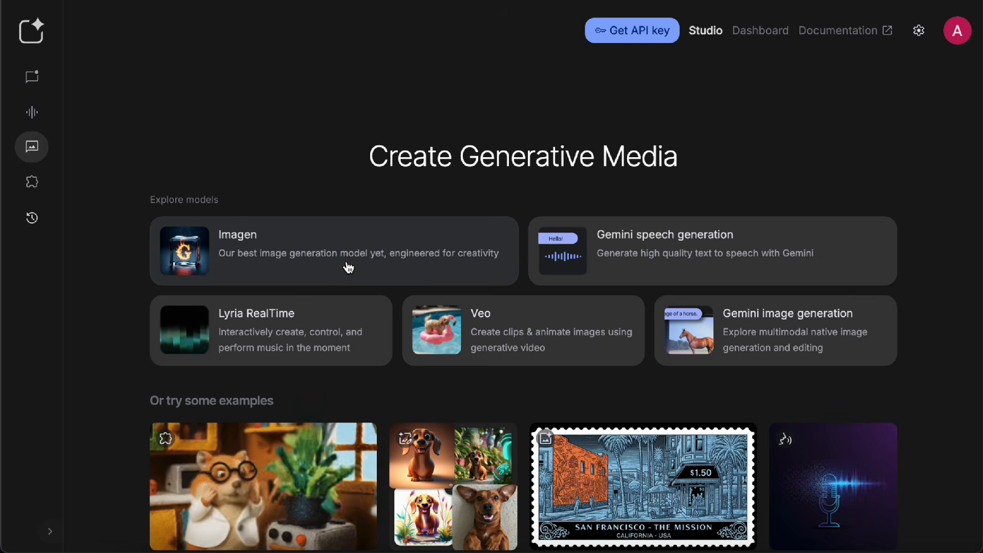
{"action": "left_click", "coordinate": [348, 267]}
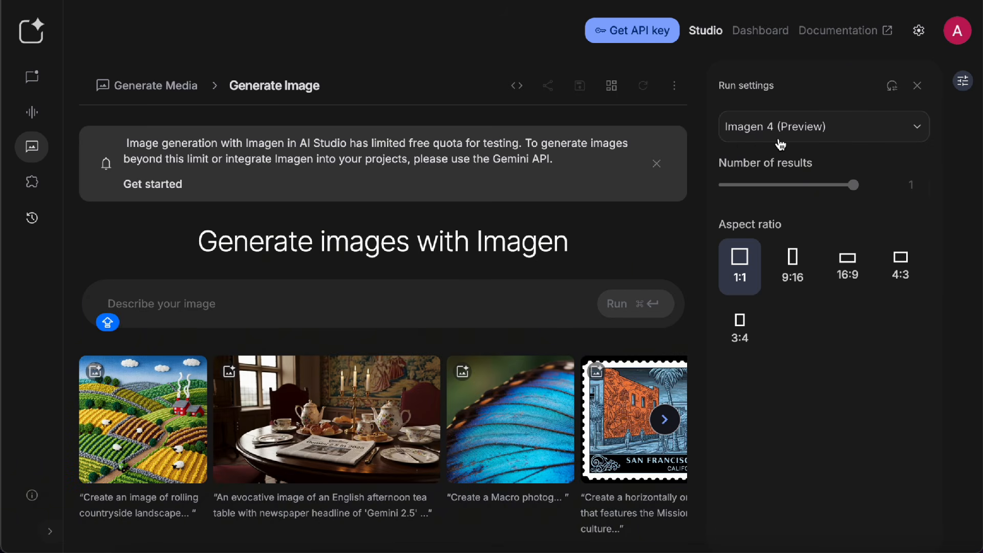
{"action": "left_click", "coordinate": [800, 141]}
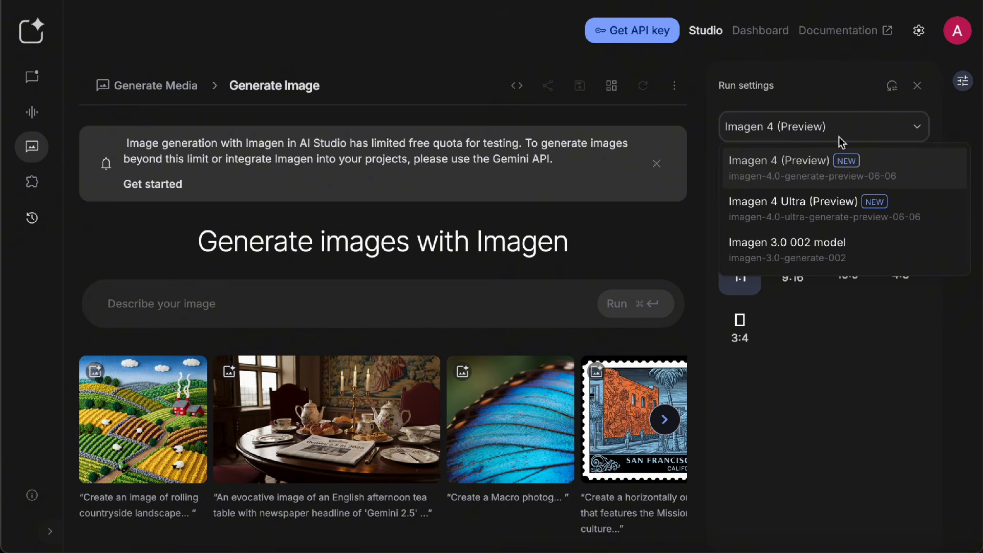
{"action": "left_click", "coordinate": [871, 139]}
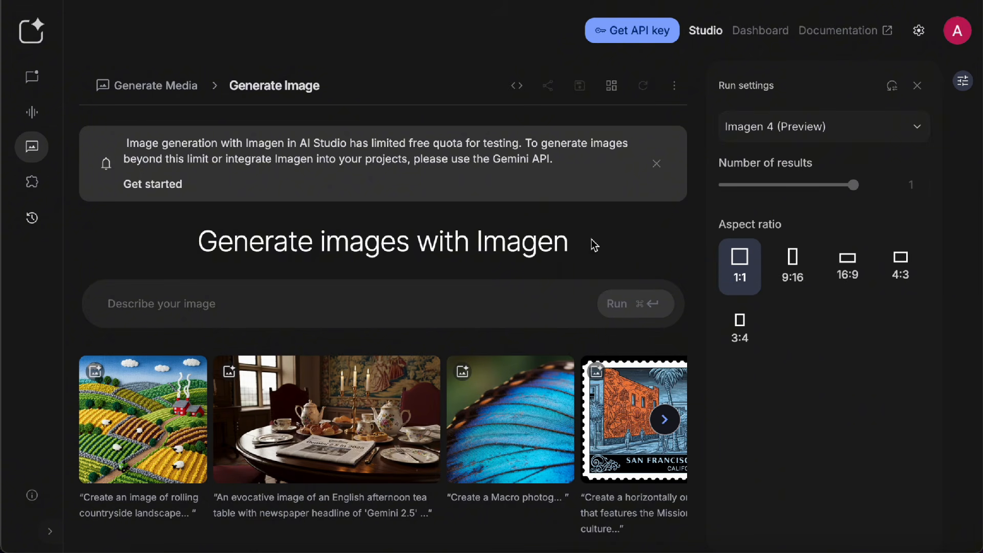
- Set the aspect ratio to 4:3 and generate a dramatic, cinematic close-up image of a barista's hands pouring rosetta latte art
{"action": "mouse_move", "coordinate": [755, 231]}
{"action": "left_click", "coordinate": [791, 269]}
{"action": "left_click", "coordinate": [847, 267]}
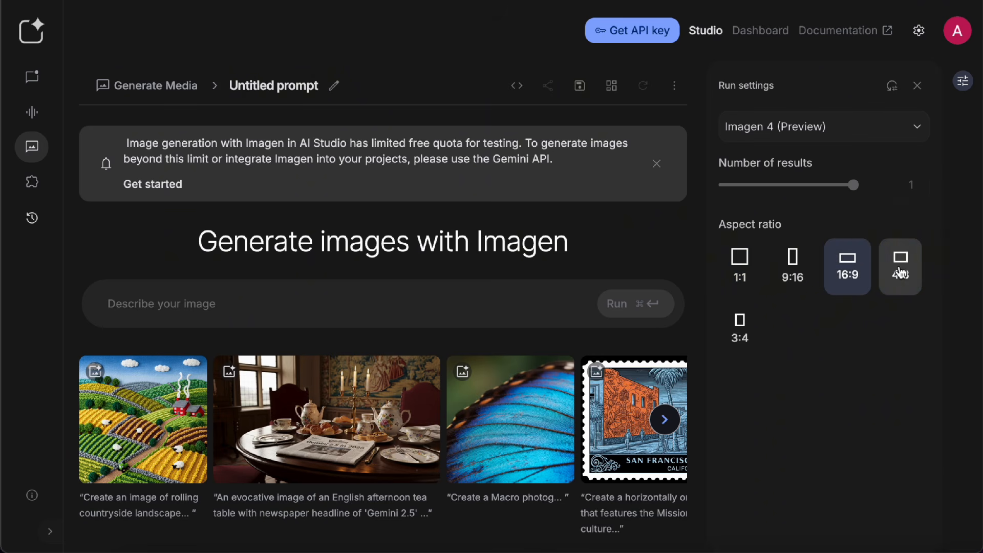
{"action": "left_click", "coordinate": [900, 271]}
{"action": "type", "text": "Dramatic close-up shot of a professional barista's hands carefully pouring milk, creating intricate rosetta latte art. The background is dark and moody, highlighting the white milk and rich brown coffee. High contrast, cinematic, highly detailed."}
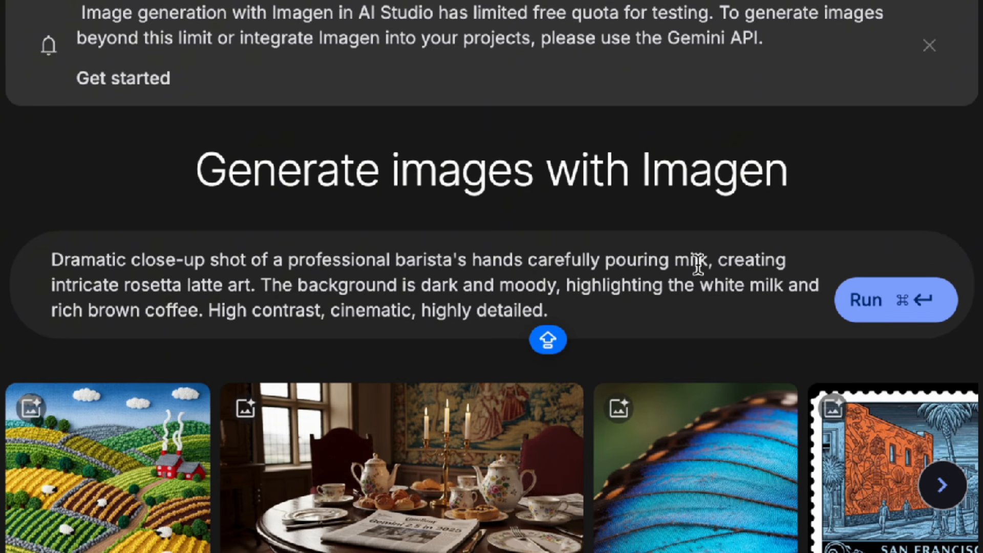
{"action": "left_click", "coordinate": [893, 323]}
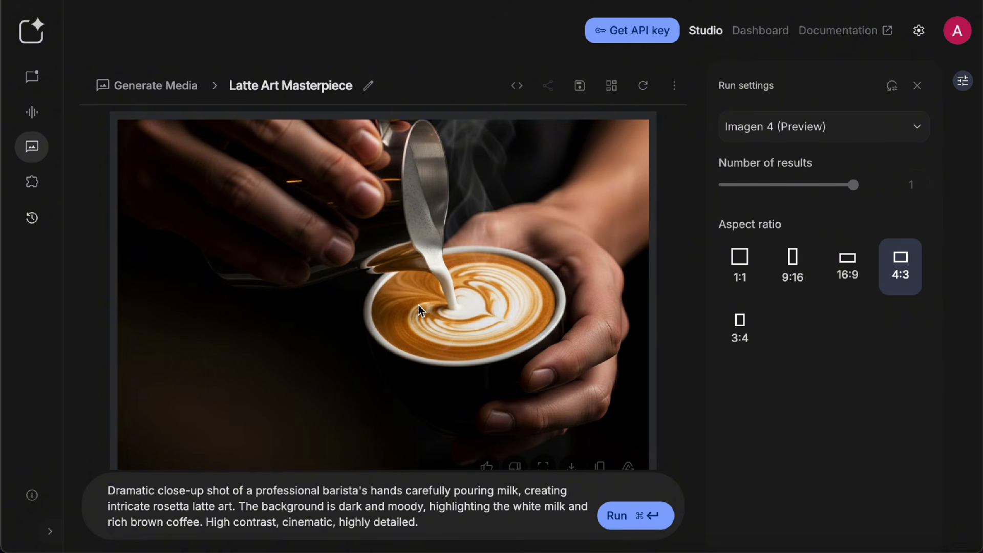
- Return to the generative media models and open Gemini speech generation
{"action": "left_click", "coordinate": [32, 147]}
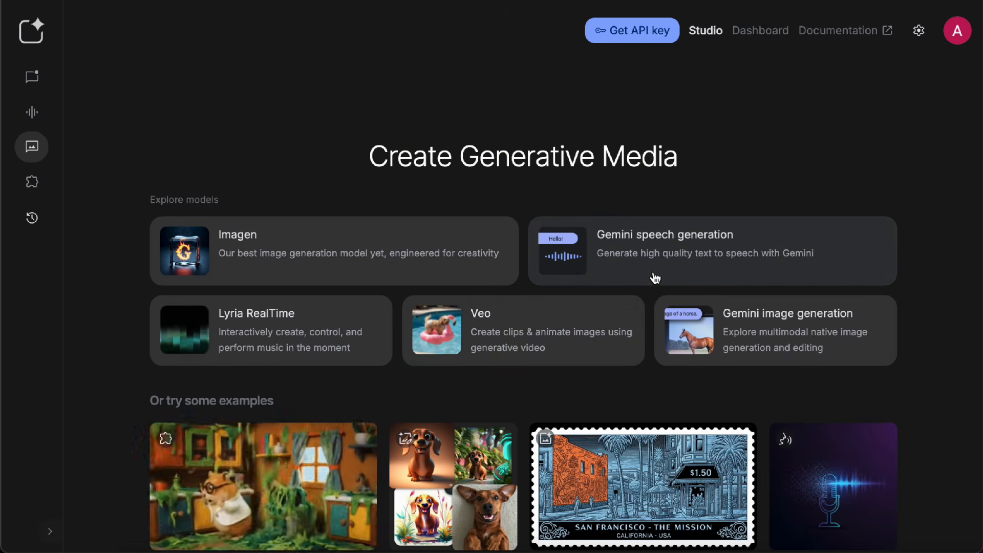
{"action": "left_click", "coordinate": [654, 277]}
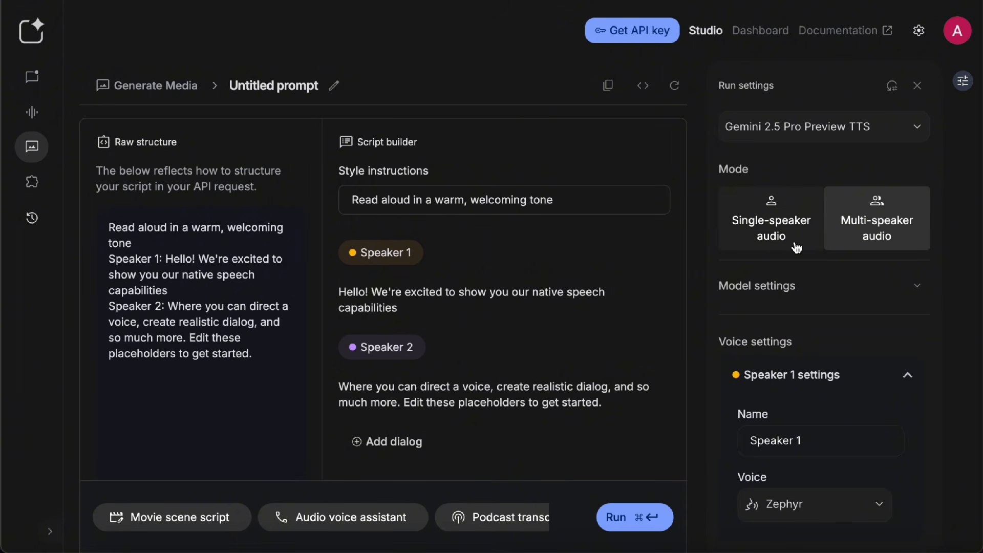
- Compare the single-speaker and multi-speaker audio modes, and check the voice choices in the Speaker 1 settings
{"action": "left_click", "coordinate": [773, 248]}
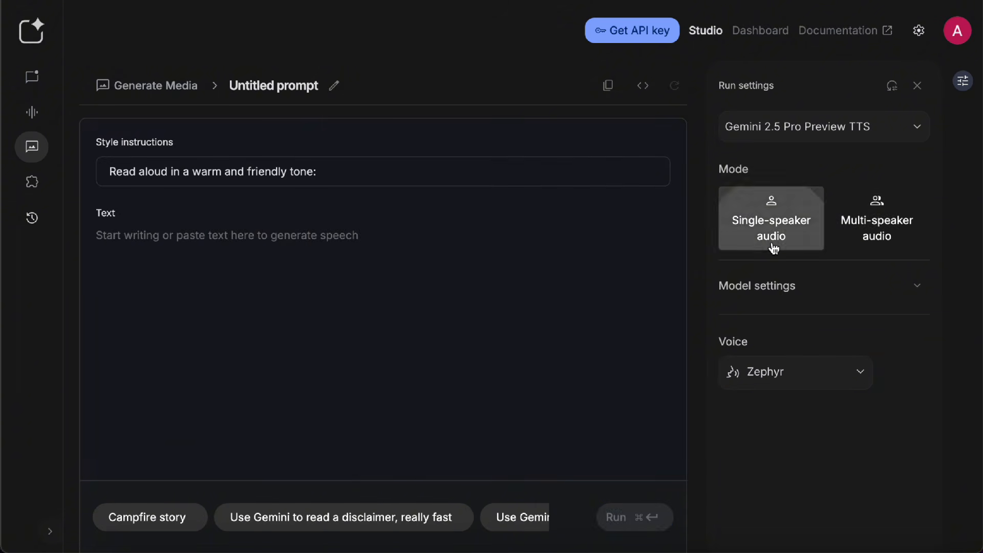
{"action": "left_click", "coordinate": [862, 249]}
{"action": "scroll", "coordinate": [825, 338], "scroll_direction": "down", "scroll_amount": 3}
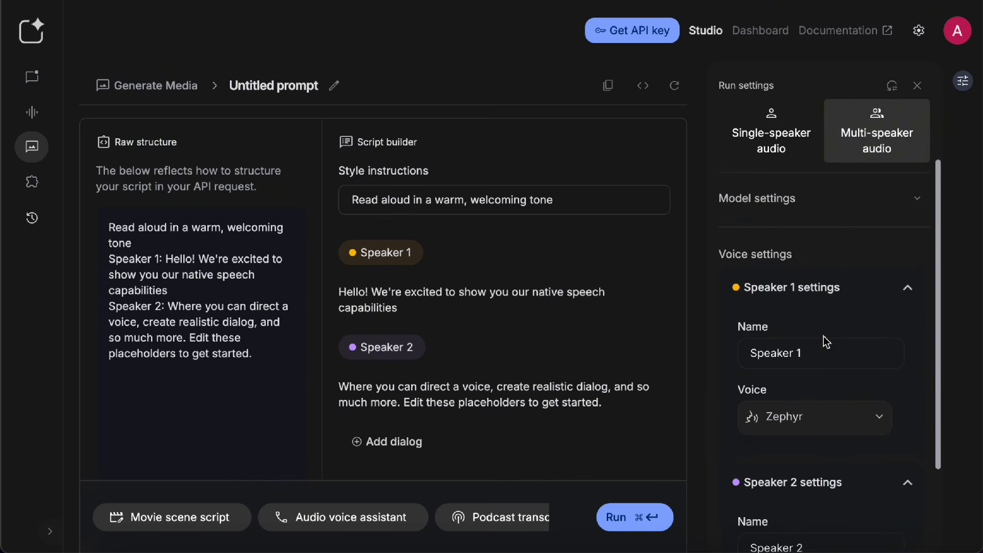
{"action": "left_click", "coordinate": [835, 381]}
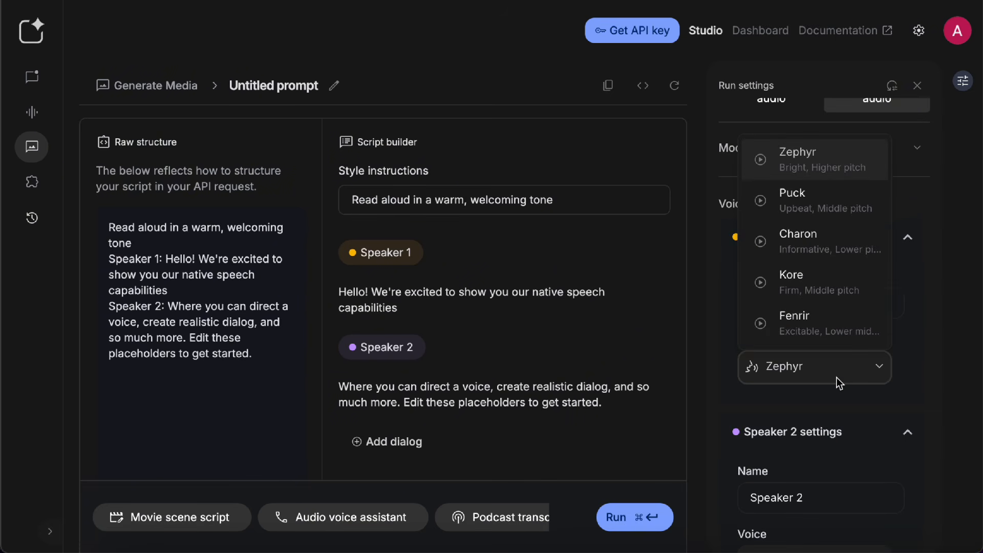
{"action": "left_click", "coordinate": [915, 354]}
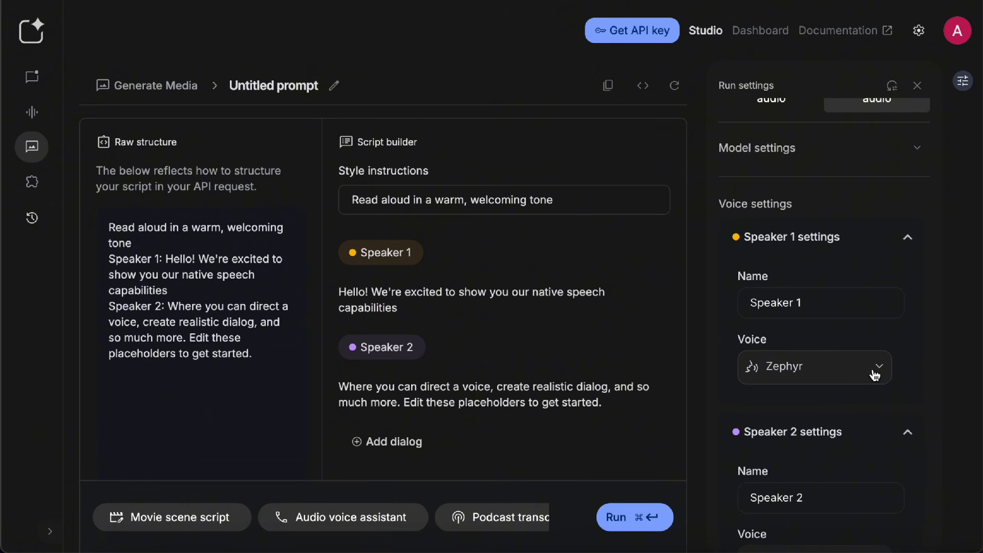
{"action": "scroll", "coordinate": [875, 375], "scroll_direction": "down", "scroll_amount": 2}
{"action": "scroll", "coordinate": [874, 376], "scroll_direction": "up", "scroll_amount": 5}
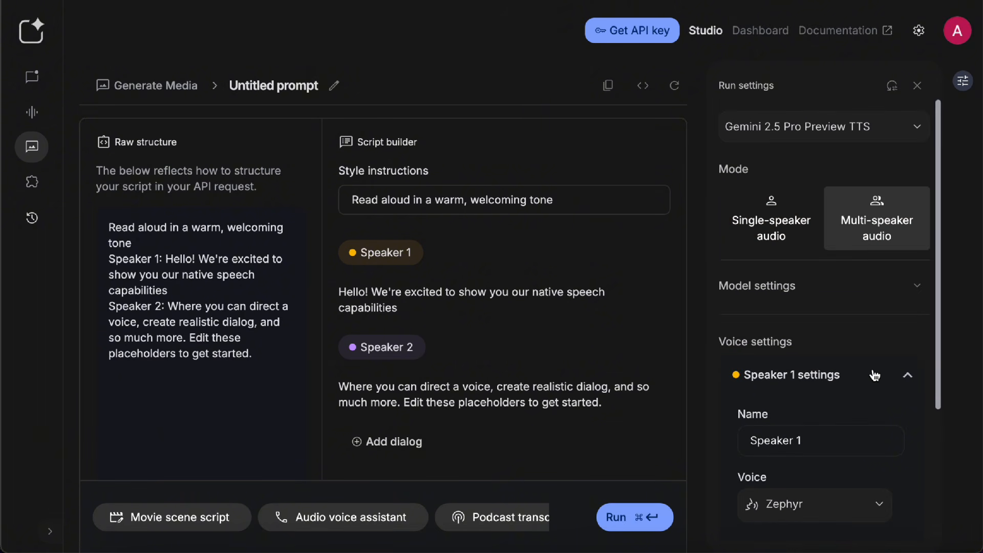
- Open Veo from the generative media models and check its video duration and model options
{"action": "left_click", "coordinate": [41, 157]}
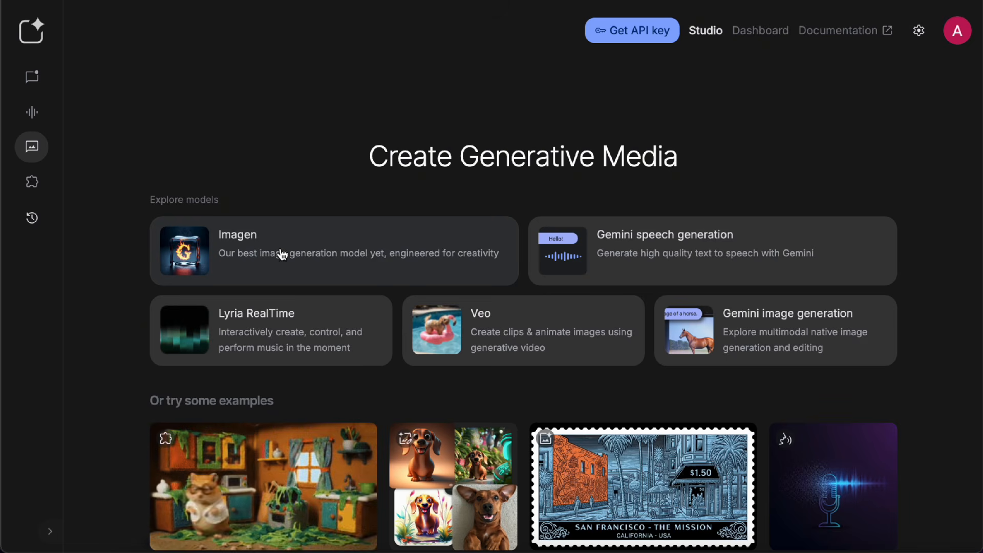
{"action": "left_click", "coordinate": [482, 331]}
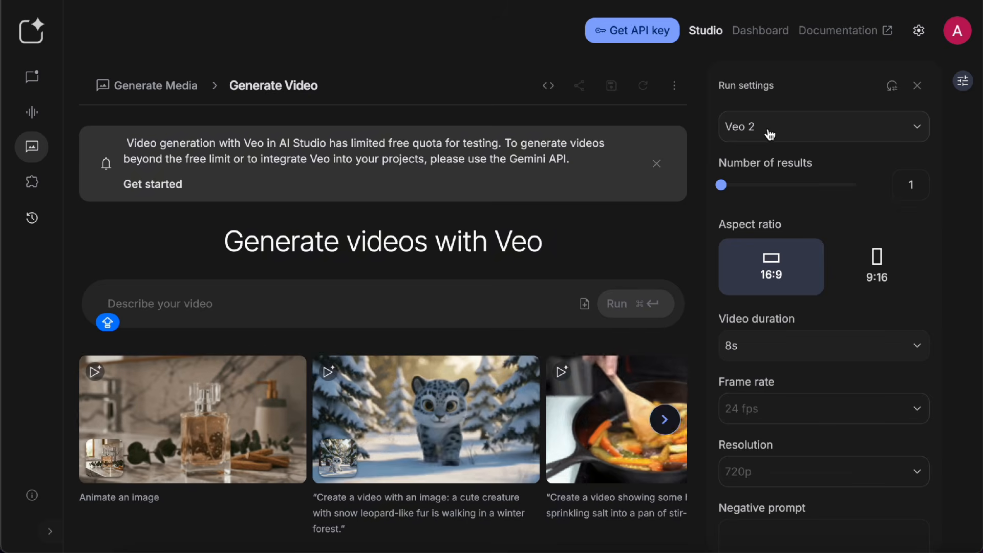
{"action": "left_click", "coordinate": [787, 351]}
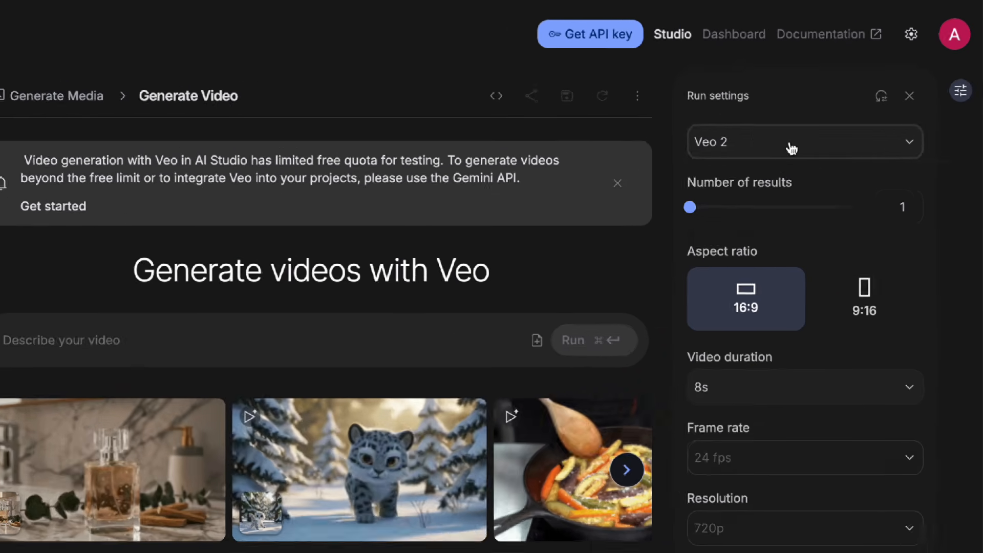
{"action": "left_click", "coordinate": [810, 125]}
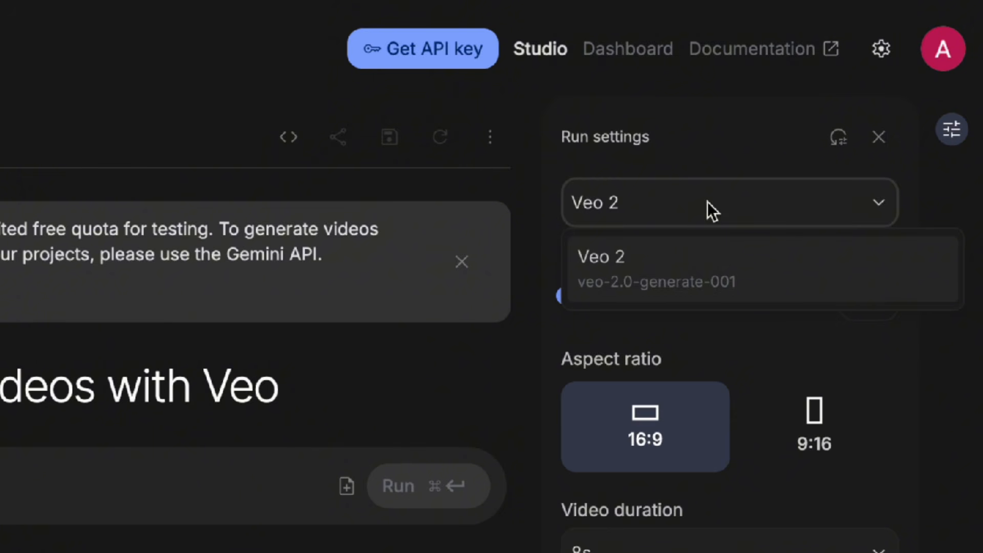
{"action": "left_click", "coordinate": [401, 383]}
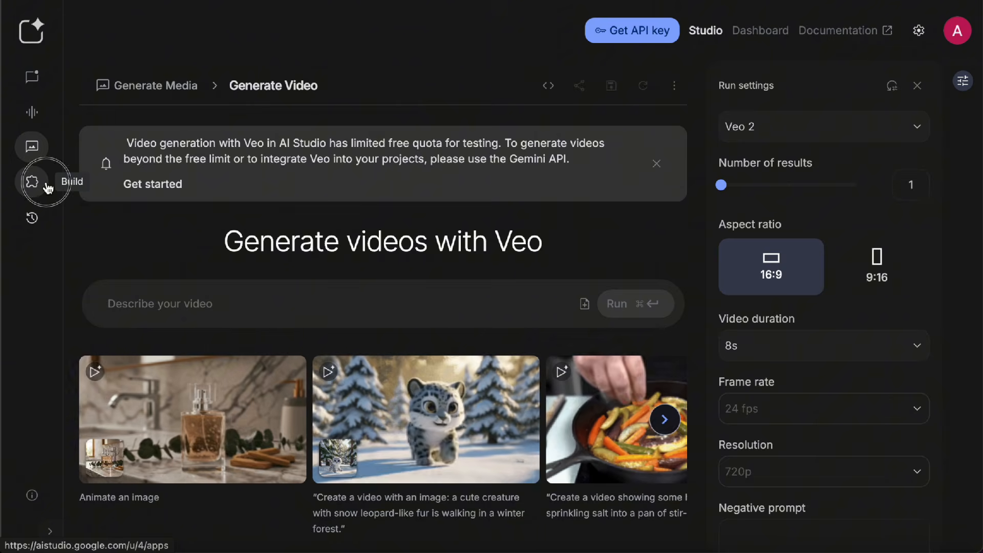
- Open Build, revisit the Generate Media, Stream and Chat sections, and return to Build
{"action": "left_click", "coordinate": [47, 187]}
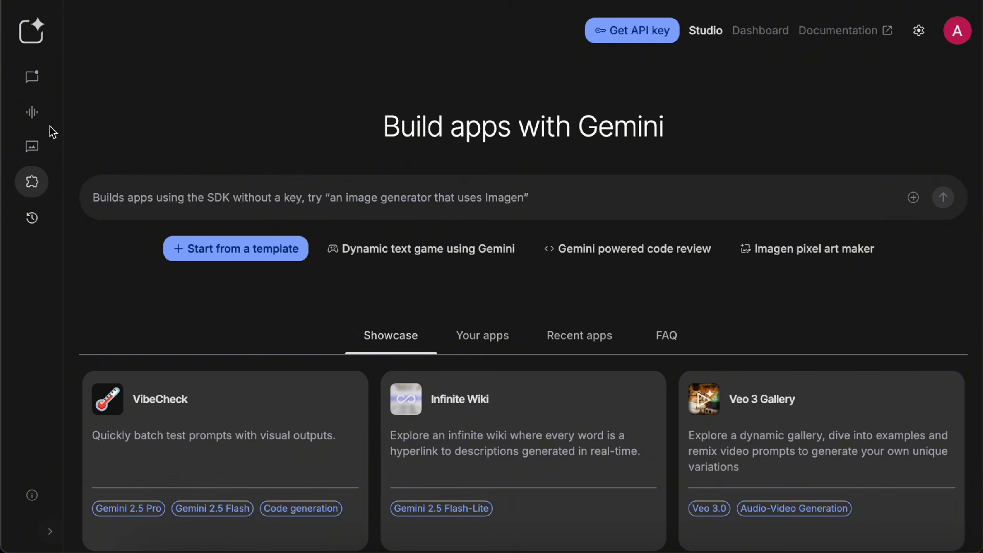
{"action": "left_click", "coordinate": [32, 145]}
{"action": "left_click", "coordinate": [32, 112]}
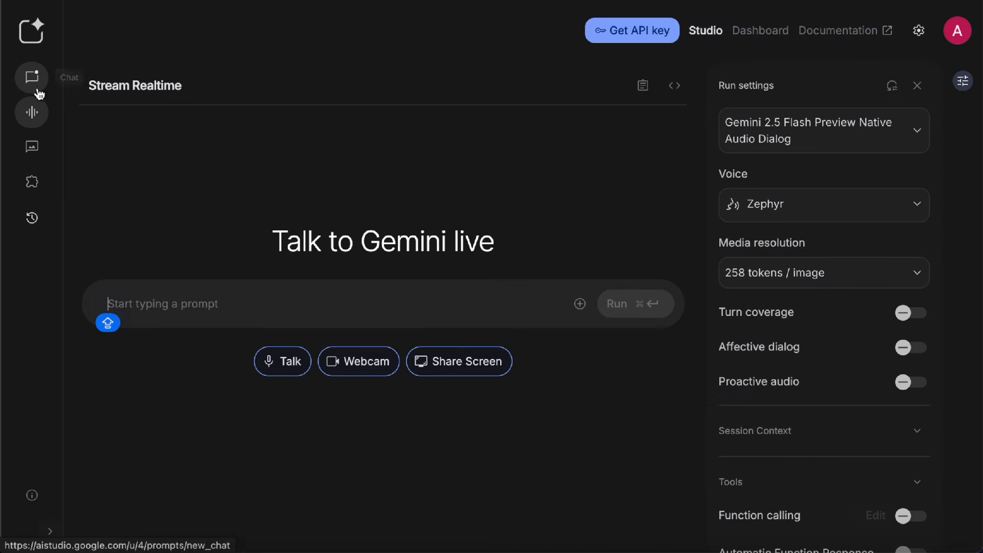
{"action": "left_click", "coordinate": [32, 77]}
{"action": "left_click", "coordinate": [32, 181]}
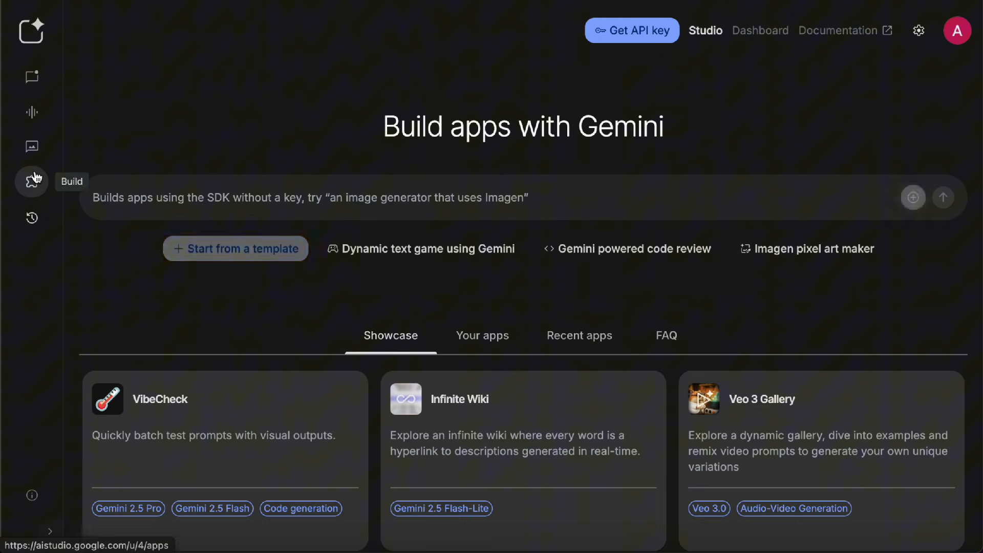
- Build an app from the prompt "Create a recipe app where users can upload a photo of a dish and receive the recipe for it."
{"action": "left_click", "coordinate": [197, 200]}
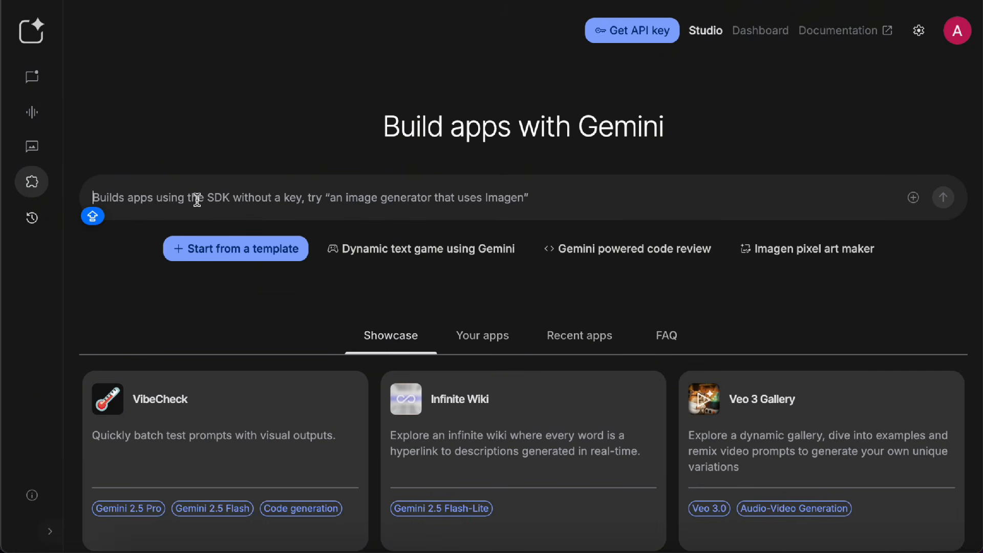
{"action": "type", "text": "Create a recipe app where users can upload a photo of a dish and receive the recipe for it."}
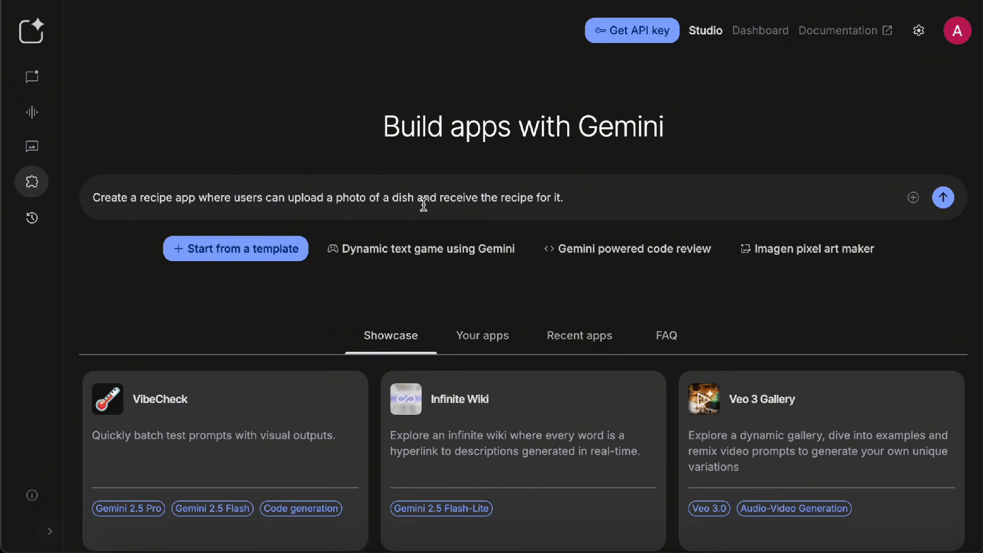
{"action": "left_click", "coordinate": [943, 198]}
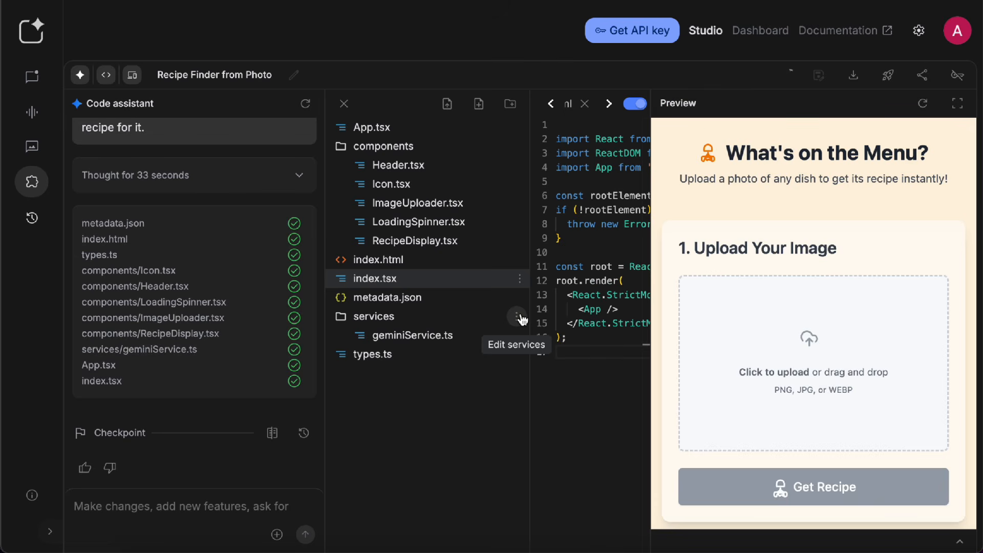
- Upload the photo of the noodle dish and soup to the app preview and get its recipe
{"action": "scroll", "coordinate": [797, 416], "scroll_direction": "down", "scroll_amount": 7}
{"action": "scroll", "coordinate": [803, 362], "scroll_direction": "up", "scroll_amount": 7}
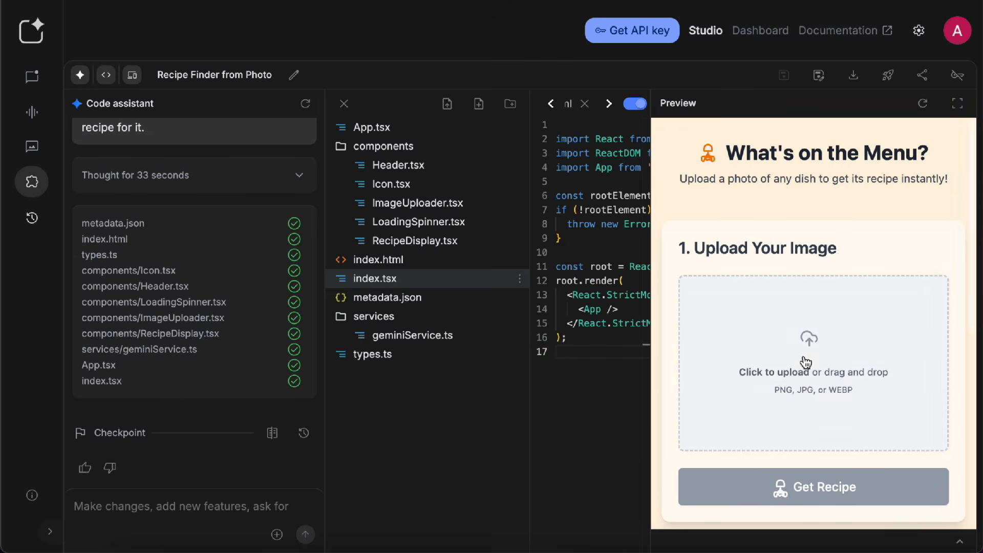
{"action": "mouse_move", "coordinate": [806, 362]}
{"action": "left_mouse_down"}
{"action": "mouse_move", "coordinate": [866, 404]}
{"action": "mouse_move", "coordinate": [807, 381]}
{"action": "left_mouse_up"}
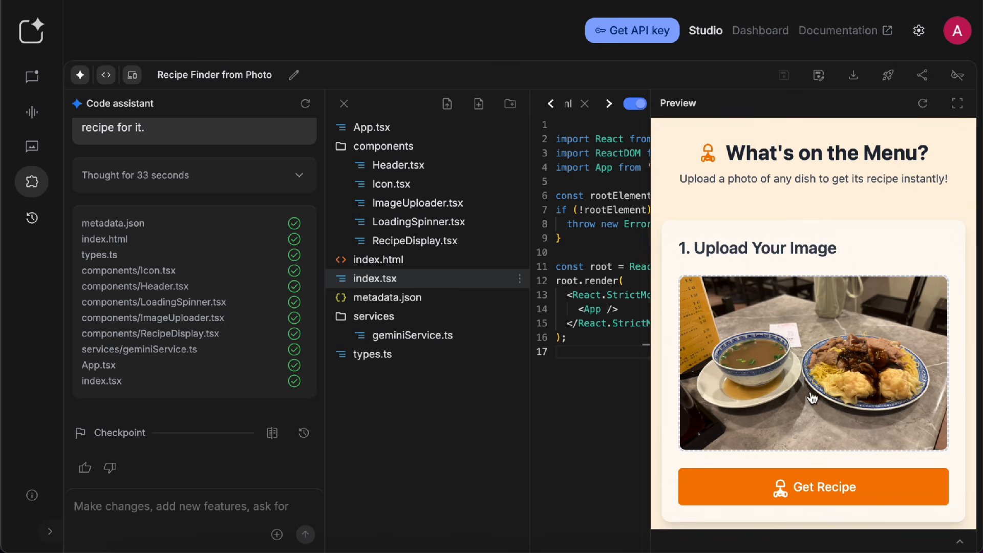
{"action": "scroll", "coordinate": [840, 500], "scroll_direction": "down", "scroll_amount": 2}
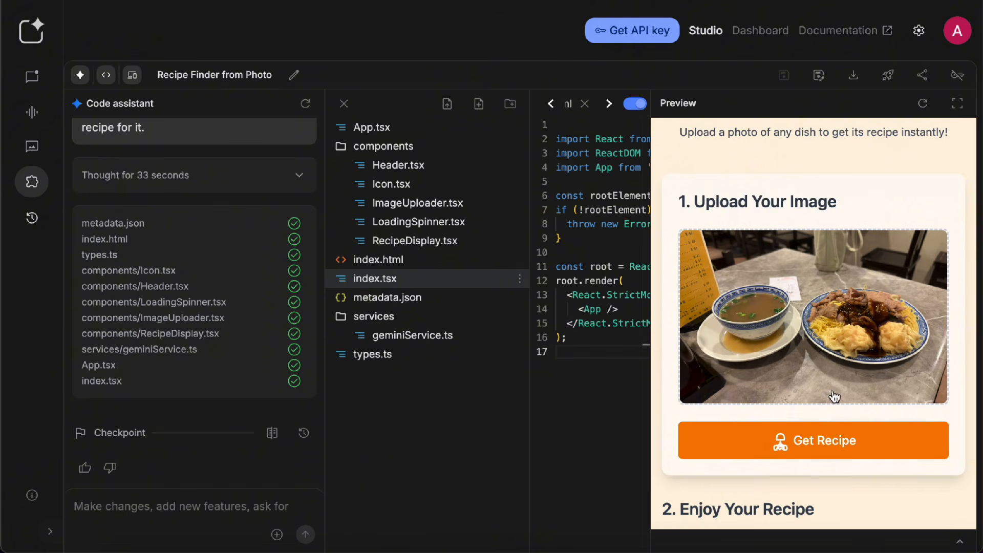
{"action": "left_click", "coordinate": [742, 448]}
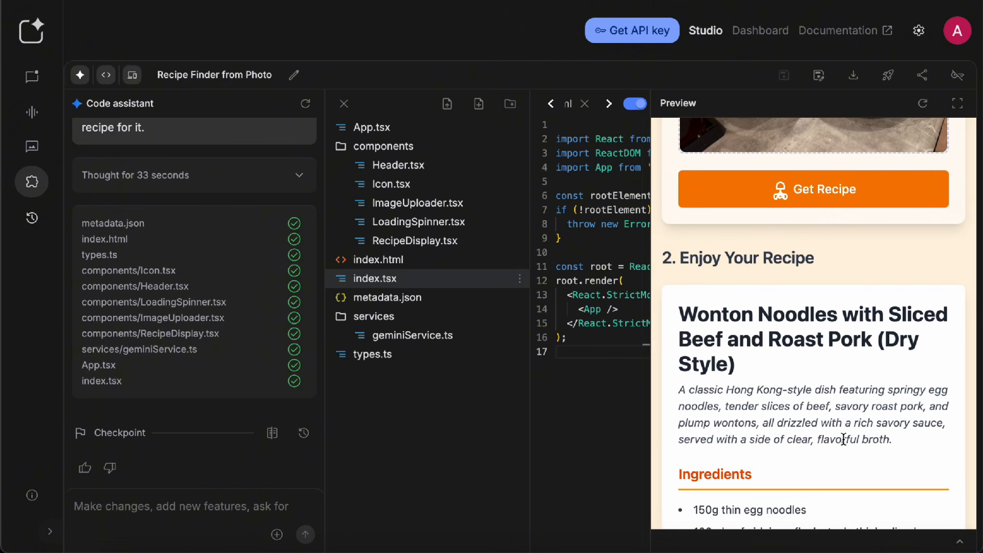
- Read through the generated recipe's description, ingredients and preparation steps in the app preview
{"action": "scroll", "coordinate": [843, 440], "scroll_direction": "down", "scroll_amount": 1}
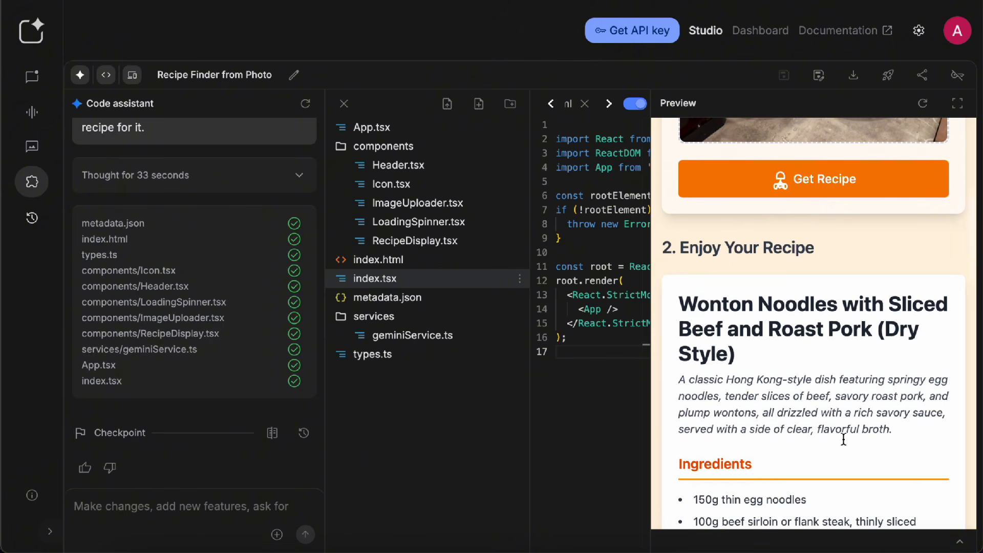
{"action": "scroll", "coordinate": [843, 440], "scroll_direction": "down", "scroll_amount": 3}
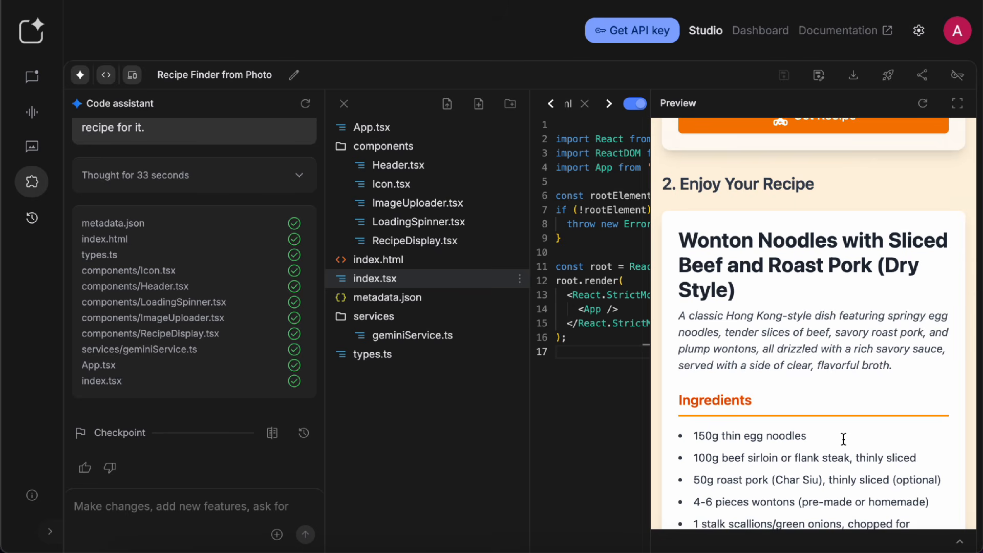
{"action": "scroll", "coordinate": [843, 440], "scroll_direction": "down", "scroll_amount": 6}
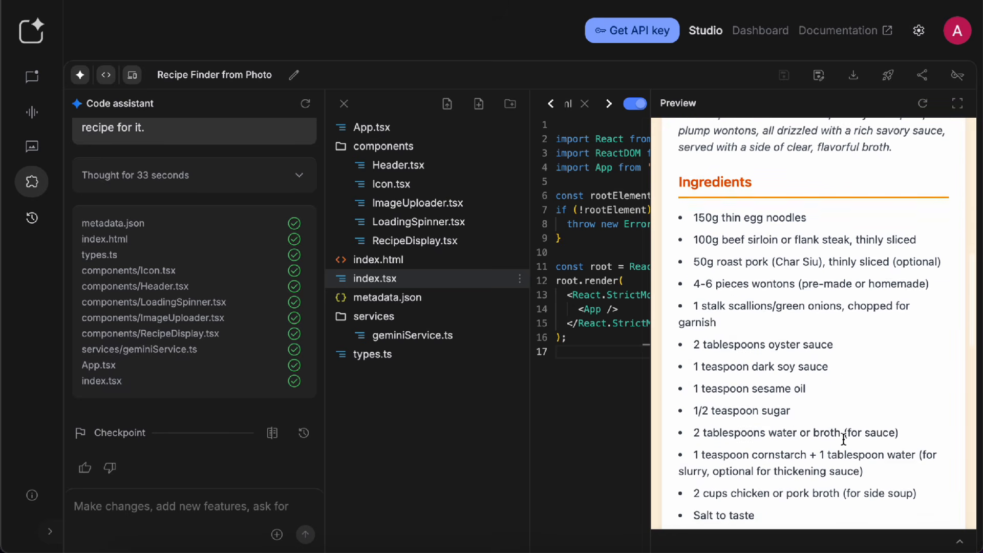
{"action": "scroll", "coordinate": [844, 439], "scroll_direction": "down", "scroll_amount": 11}
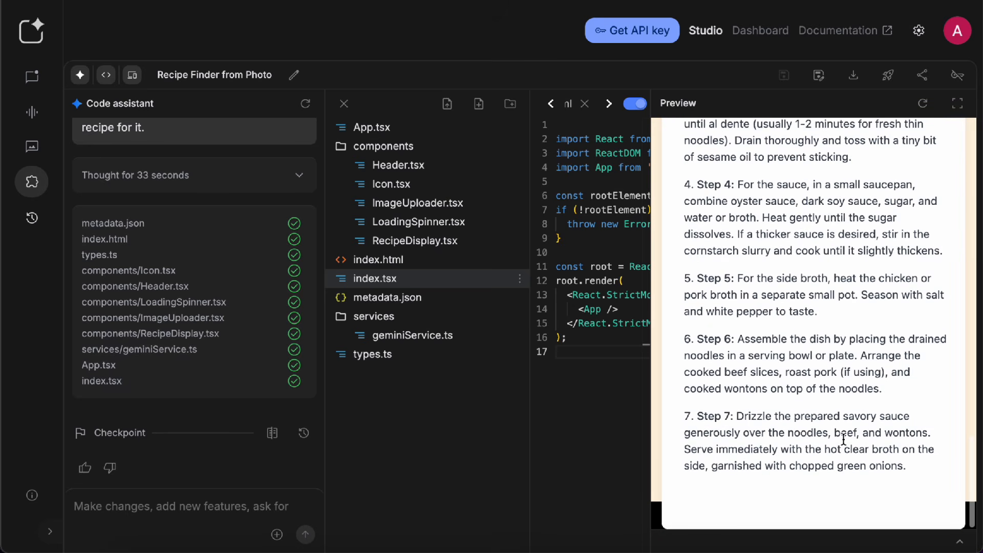
{"action": "scroll", "coordinate": [843, 439], "scroll_direction": "up", "scroll_amount": 12}
{"action": "scroll", "coordinate": [843, 439], "scroll_direction": "up", "scroll_amount": 5}
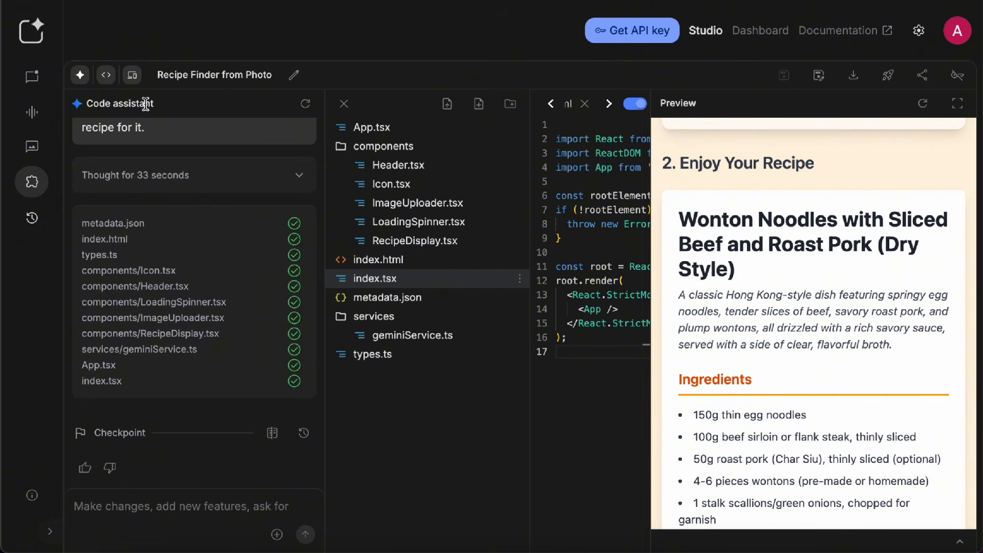
- Hide the app preview, open geminiService.ts and highlight the model line in the generateContent call
{"action": "left_click", "coordinate": [132, 76]}
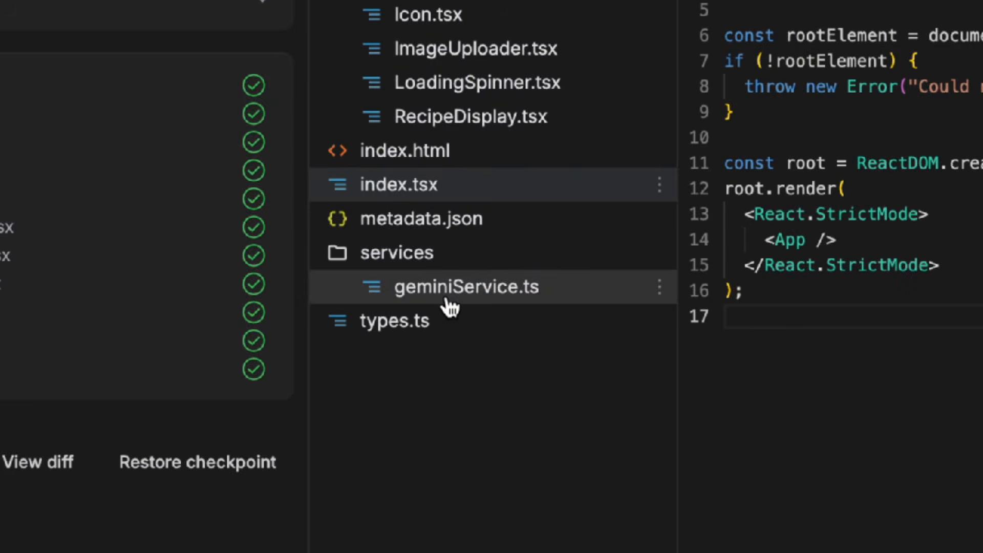
{"action": "left_click", "coordinate": [448, 300]}
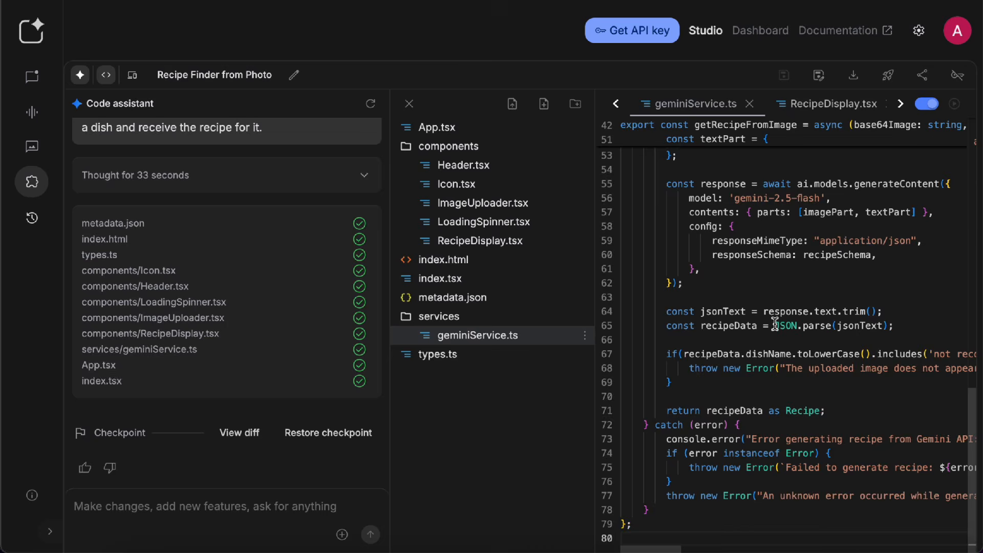
{"action": "scroll", "coordinate": [775, 325], "scroll_direction": "up", "scroll_amount": 3}
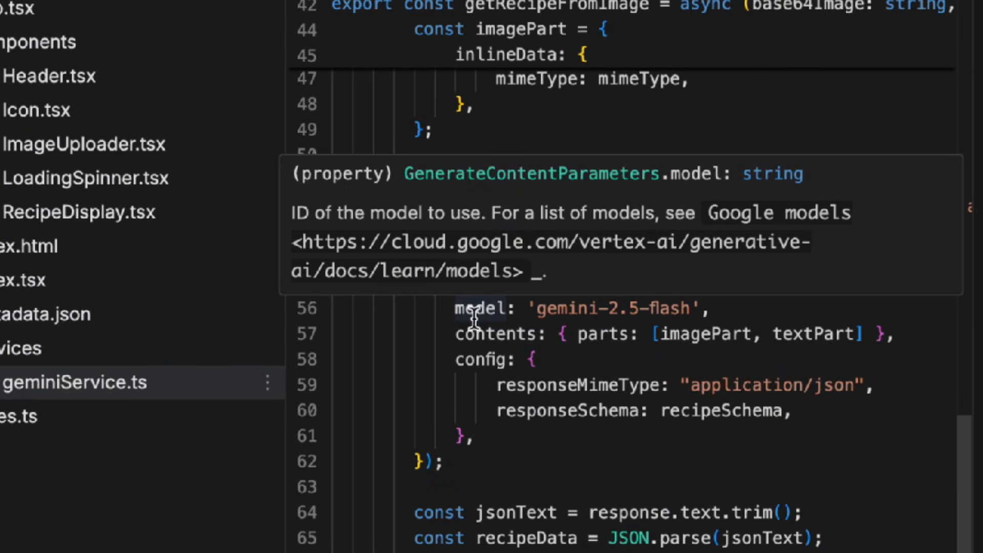
{"action": "left_click", "coordinate": [715, 314], "text": "shift"}
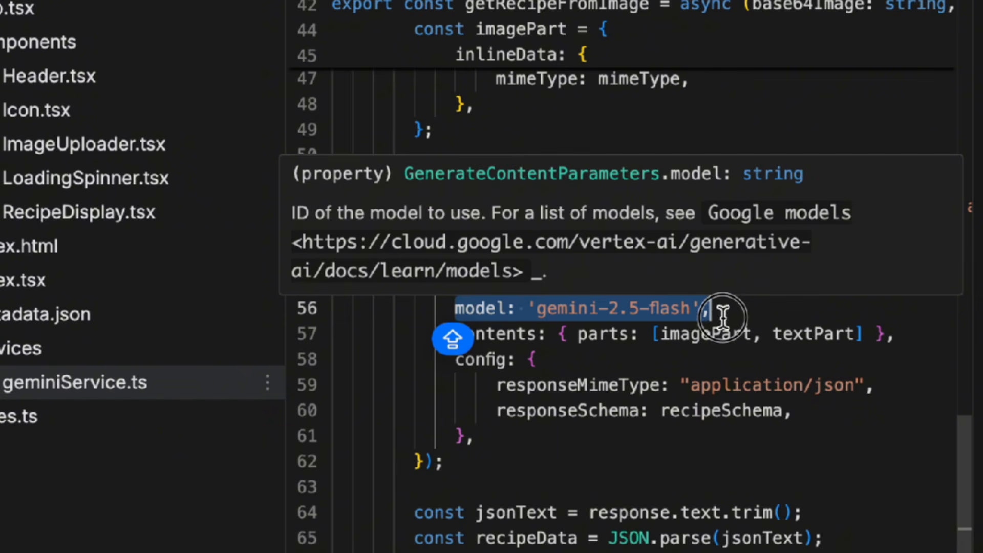
{"action": "left_click", "coordinate": [705, 312], "text": "shift"}
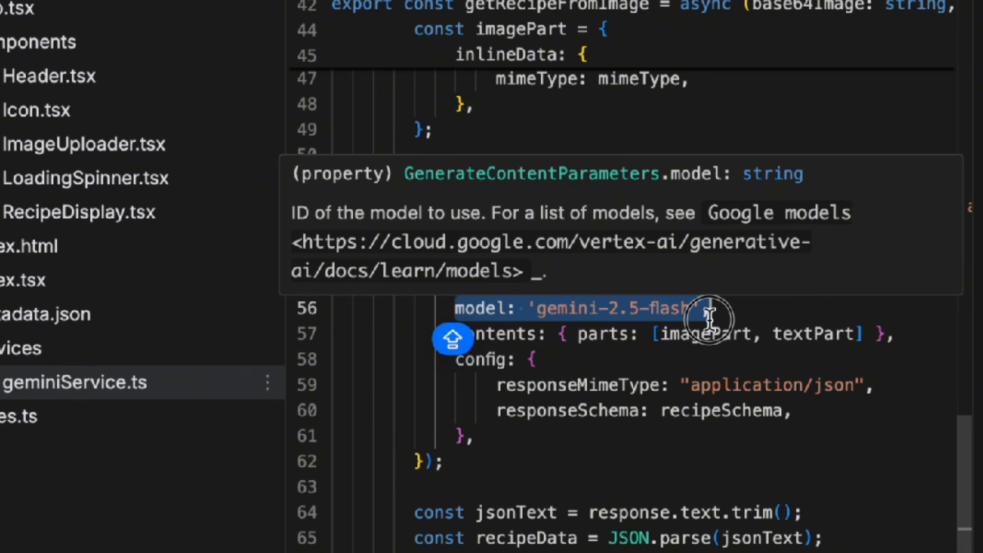
{"action": "left_click", "coordinate": [710, 312], "text": "shift"}
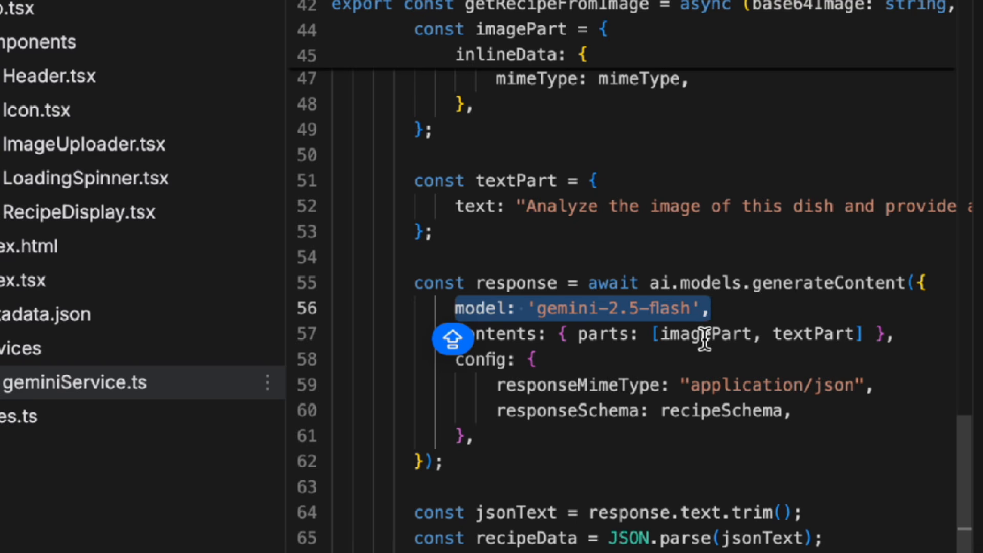
{"action": "left_click", "coordinate": [705, 350]}
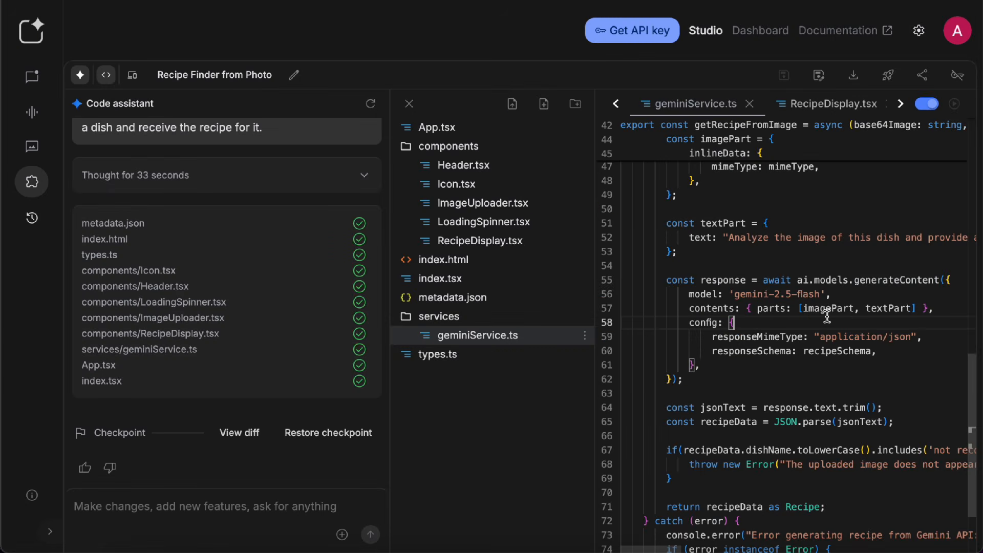
- Restore the app preview beside the code and open the Deploy to Cloud Run dialog
{"action": "left_click", "coordinate": [235, 505]}
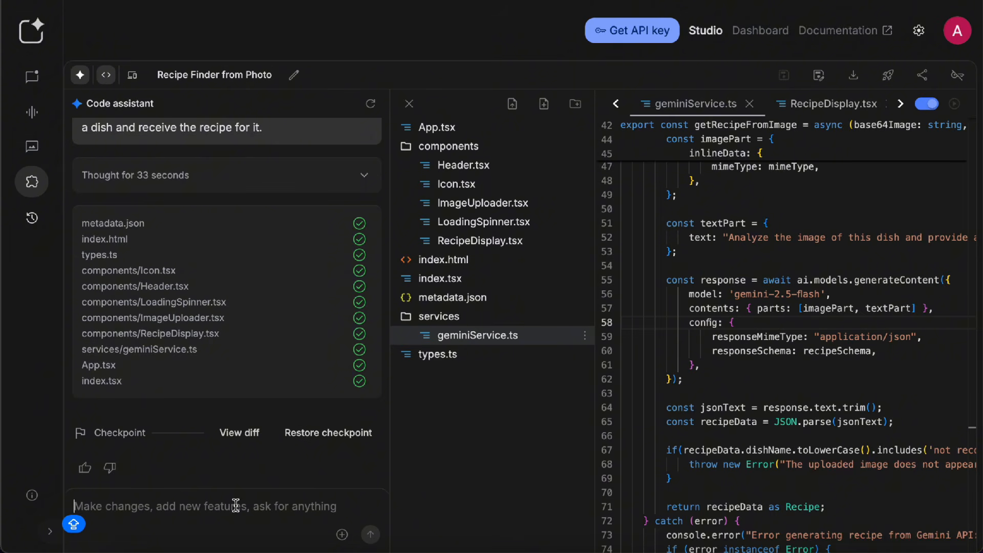
{"action": "left_click", "coordinate": [132, 77]}
{"action": "scroll", "coordinate": [777, 222], "scroll_direction": "up", "scroll_amount": 8}
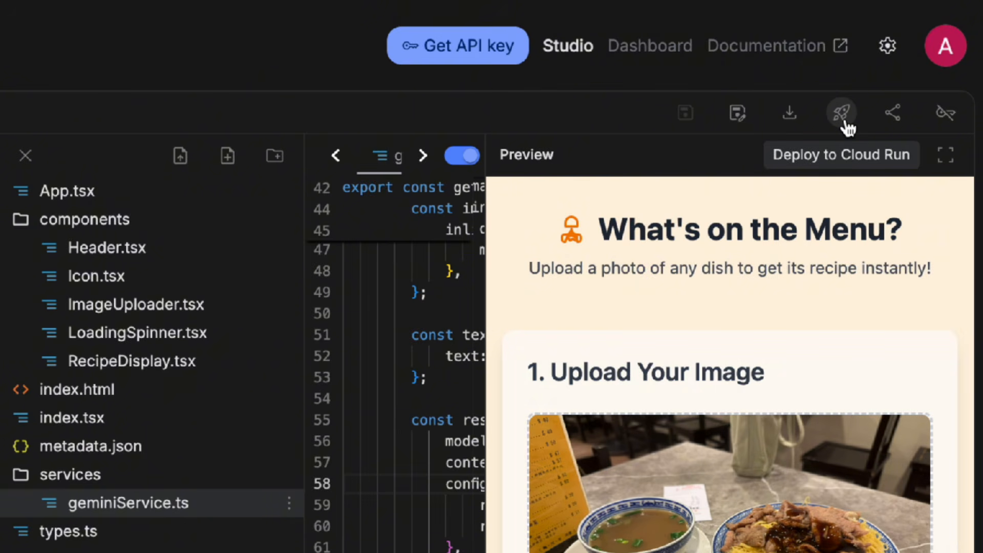
{"action": "left_click", "coordinate": [844, 121]}
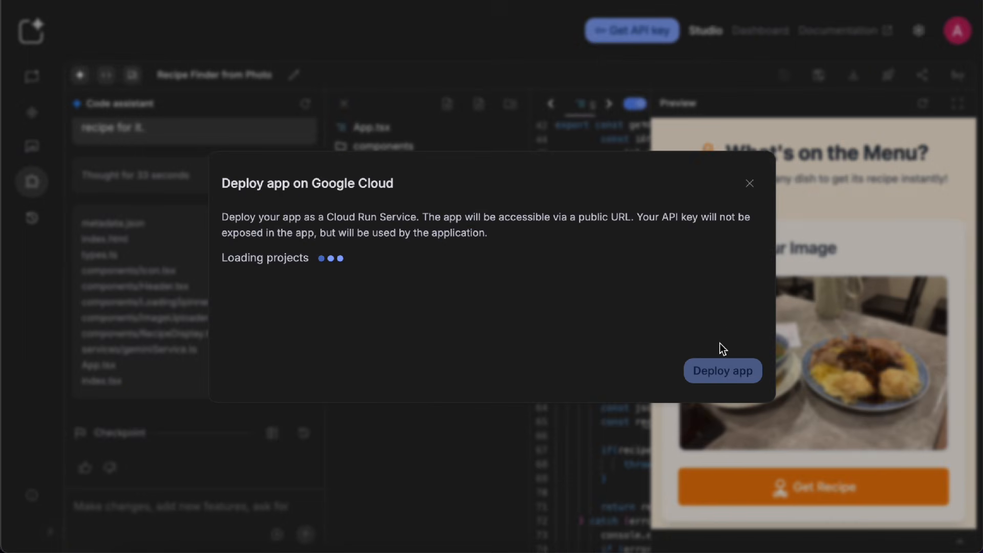